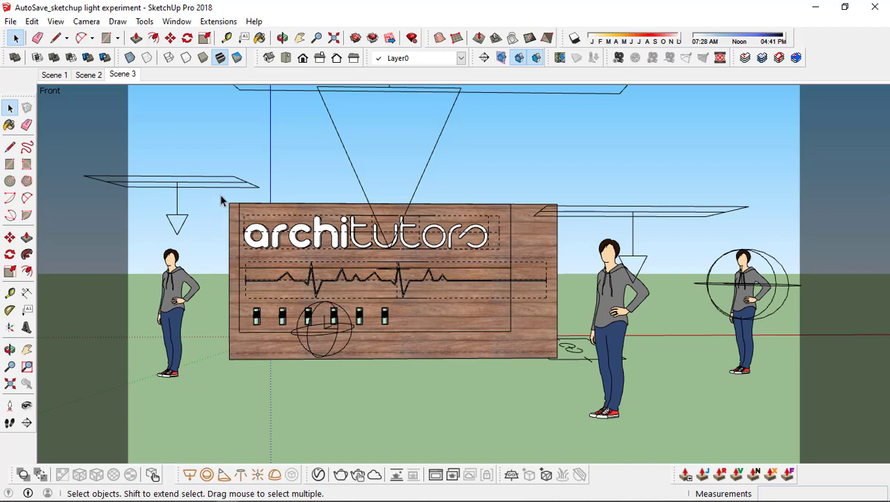
{"action": "left_click", "coordinate": [651, 244]}
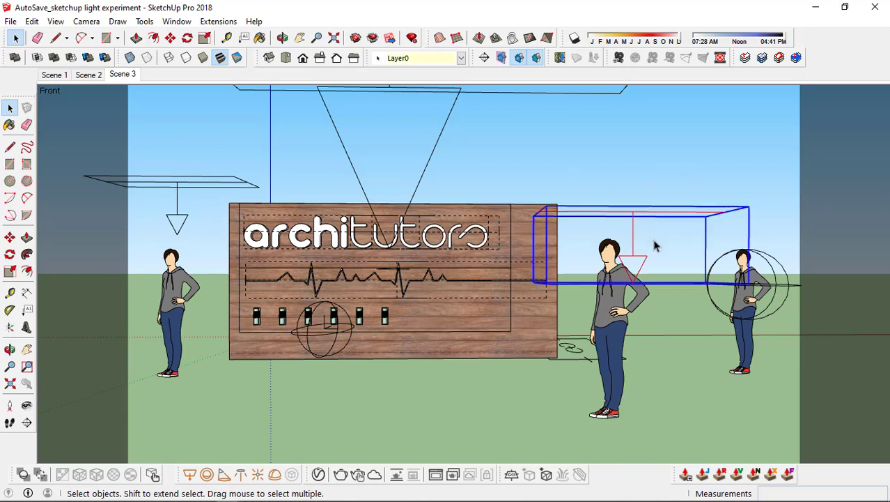
{"action": "left_click", "coordinate": [756, 268]}
{"action": "left_click", "coordinate": [419, 140]}
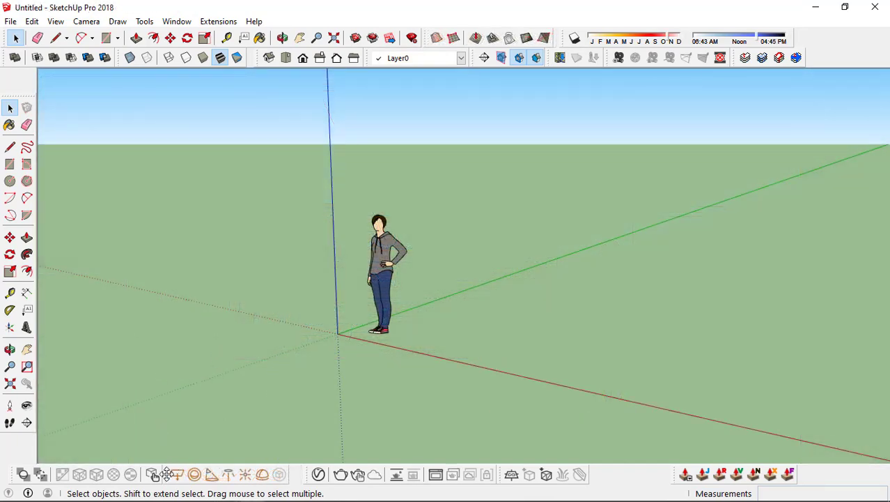
{"action": "left_click_drag", "start_coordinate": [168, 474], "coordinate": [175, 404]}
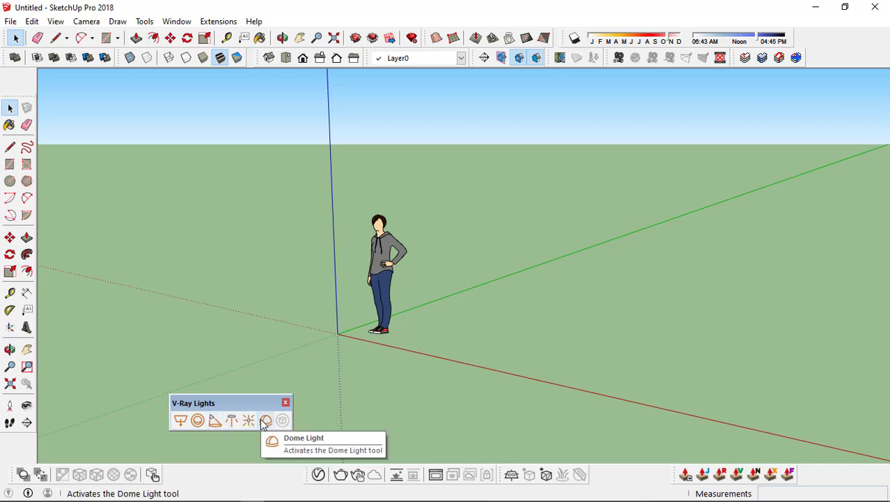
{"action": "left_click_drag", "start_coordinate": [206, 402], "coordinate": [209, 475]}
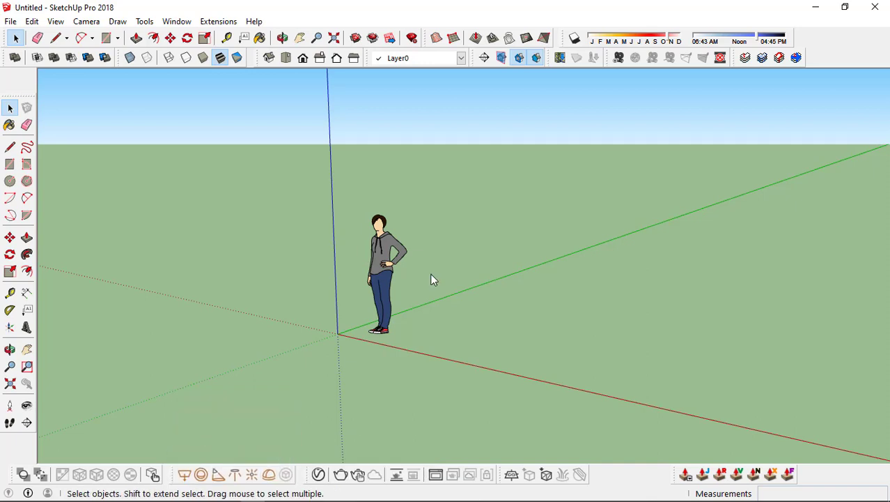
{"action": "left_click", "coordinate": [184, 475]}
{"action": "left_click", "coordinate": [389, 359]}
{"action": "key", "text": "space"}
Render the scene with only the standing figure in V-Ray, and close the frame buffer after viewing the image
{"action": "left_click_drag", "start_coordinate": [315, 182], "coordinate": [434, 394]}
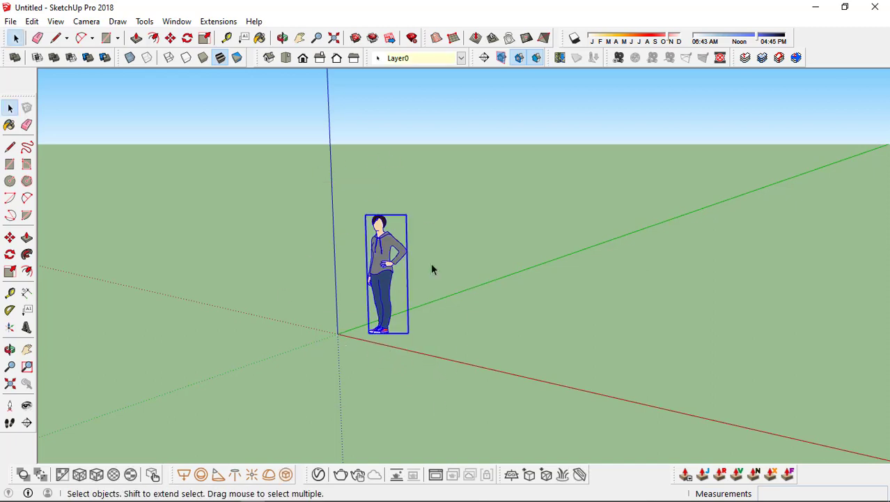
{"action": "left_click", "coordinate": [347, 474]}
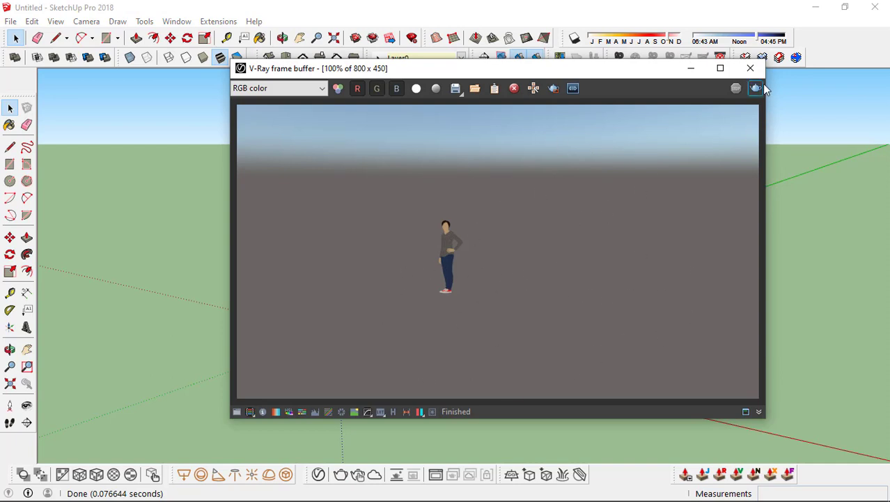
{"action": "left_click", "coordinate": [751, 67]}
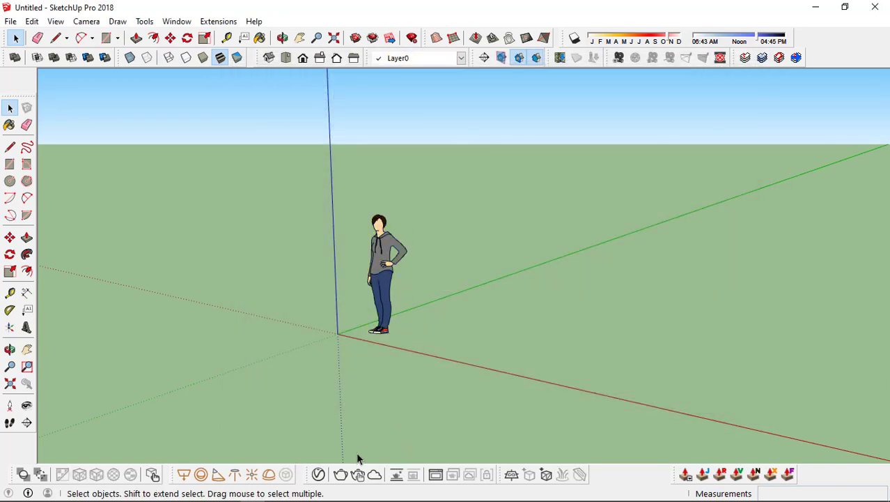
Place a V-Ray infinite plane at the model origin beneath the standing figure
{"action": "left_click", "coordinate": [512, 484]}
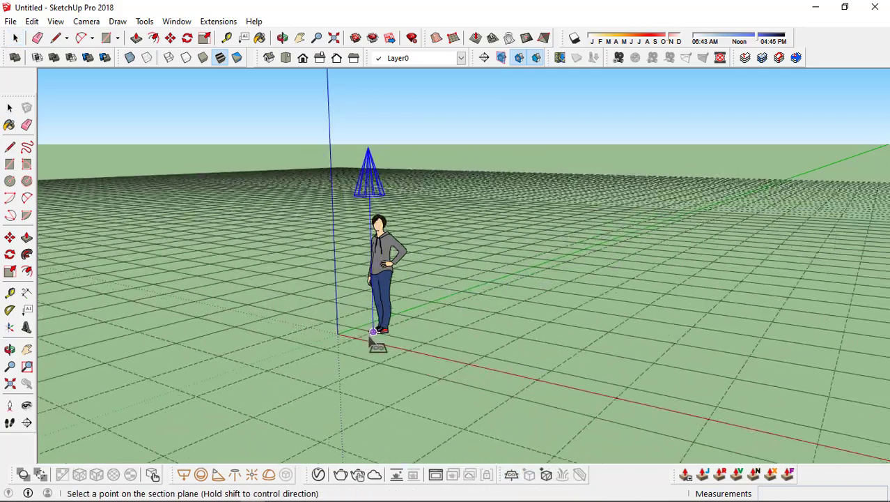
{"action": "left_click", "coordinate": [337, 333]}
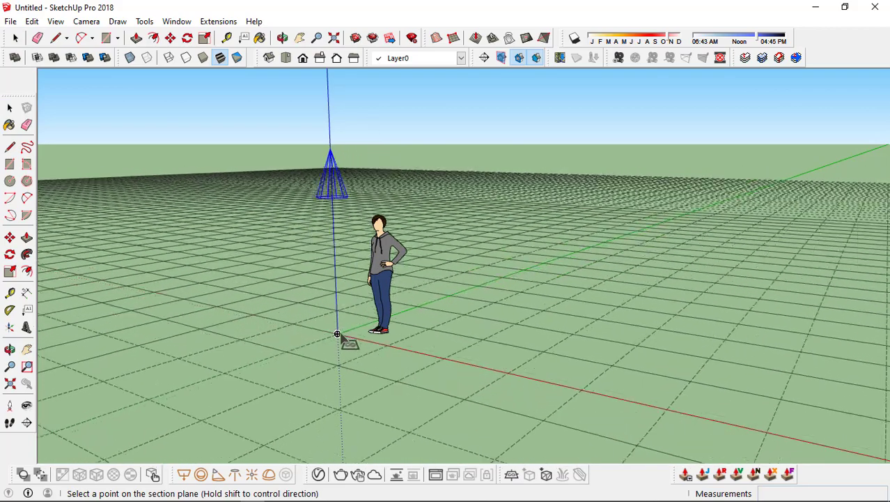
{"action": "left_click", "coordinate": [338, 333]}
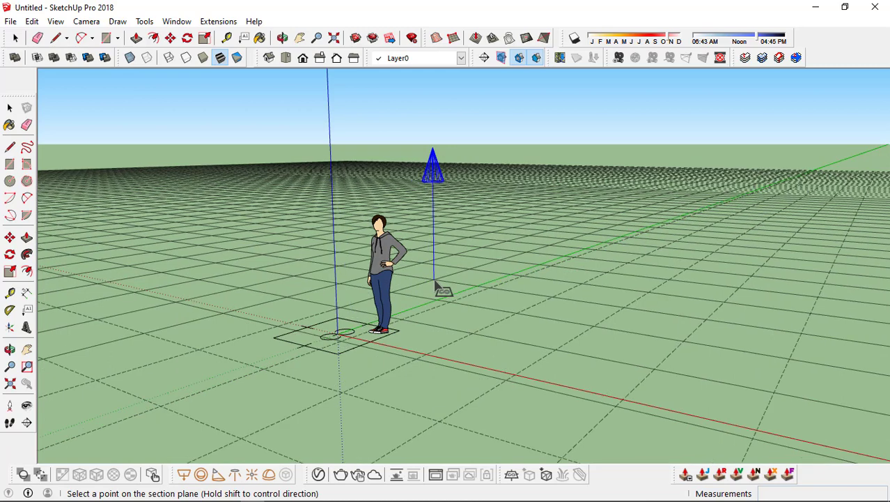
{"action": "key", "text": "space"}
{"action": "left_click", "coordinate": [355, 346]}
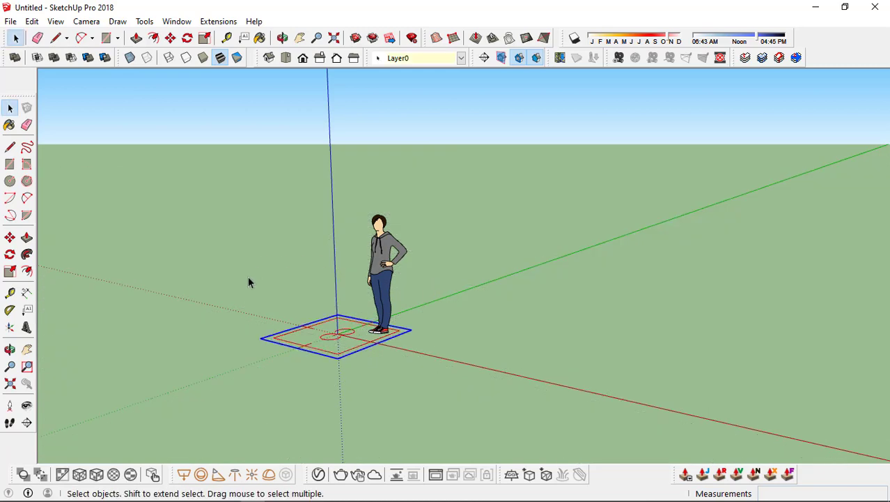
{"action": "left_click_drag", "start_coordinate": [320, 365], "coordinate": [446, 409]}
{"action": "left_click", "coordinate": [481, 329]}
{"action": "left_click_drag", "start_coordinate": [175, 304], "coordinate": [446, 376]}
{"action": "left_click", "coordinate": [473, 354]}
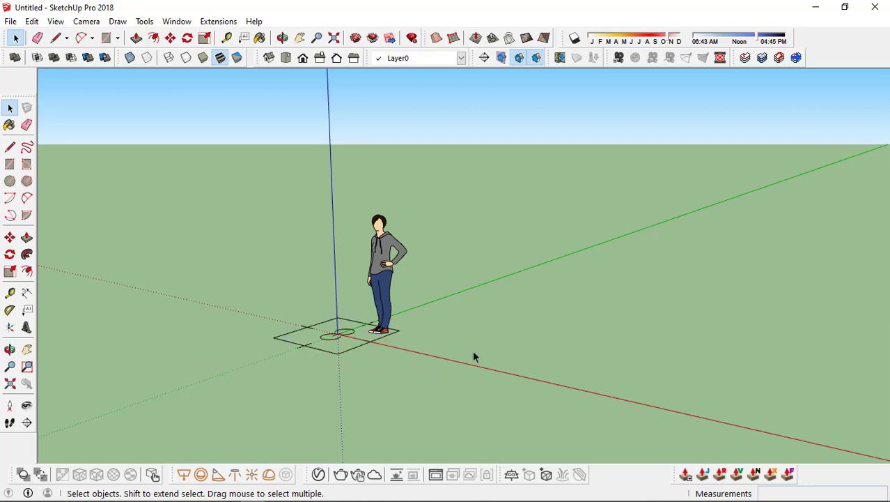
Render the scene with the infinite plane as ground, and close the frame buffer
{"action": "left_click", "coordinate": [341, 474]}
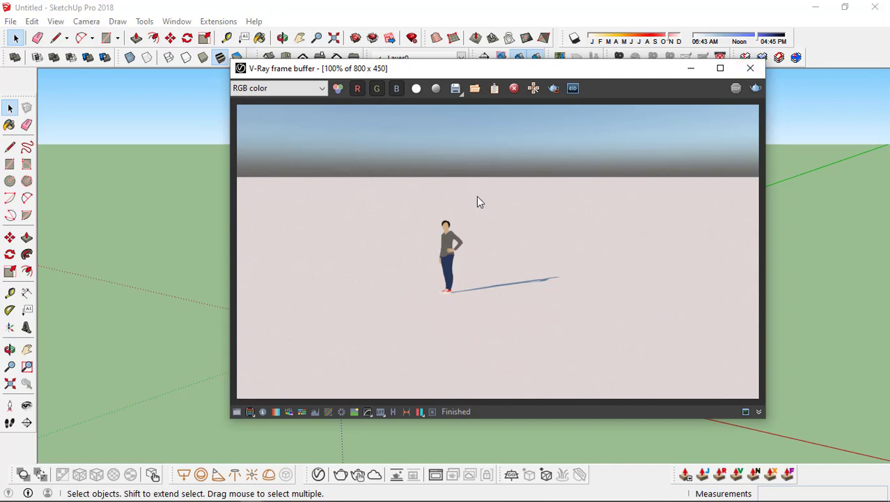
{"action": "left_click", "coordinate": [750, 69]}
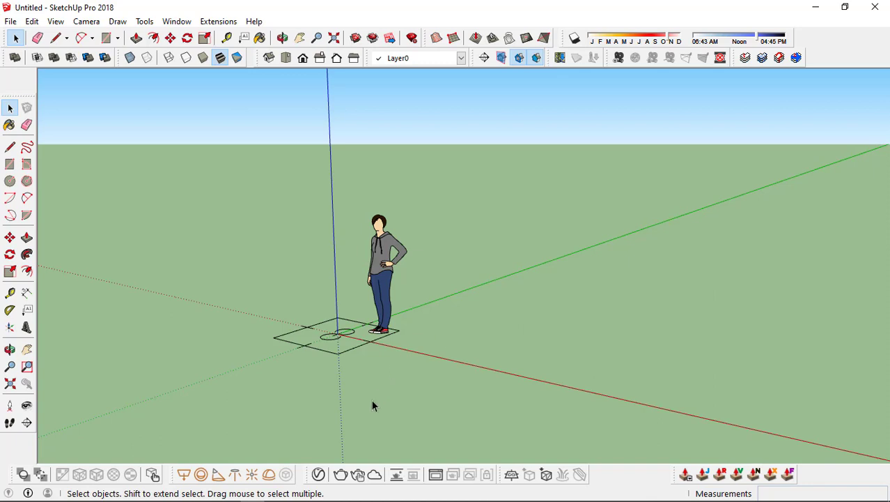
Turn off the environment background texture in the V-Ray render settings and test-render the scene
{"action": "left_click", "coordinate": [318, 475]}
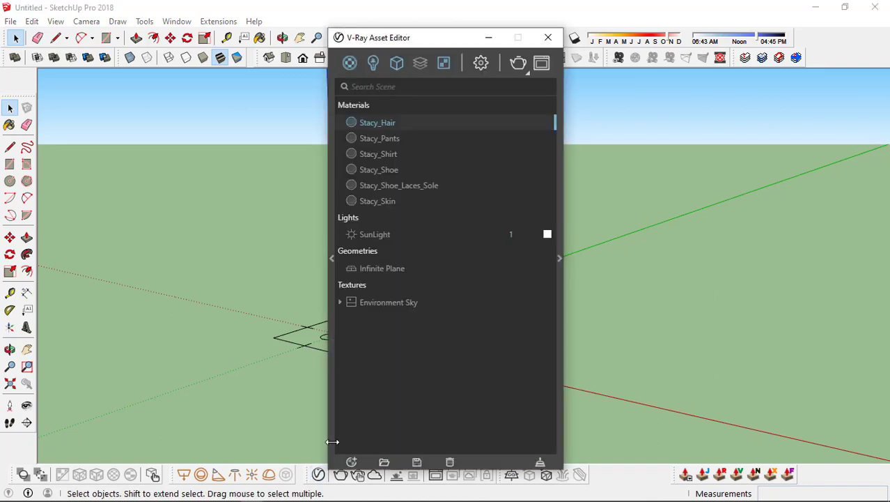
{"action": "left_click", "coordinate": [480, 64]}
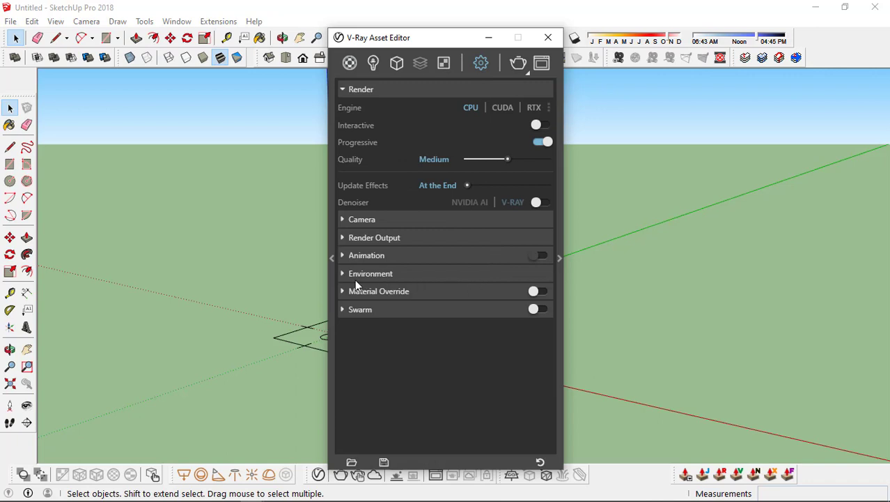
{"action": "left_click", "coordinate": [354, 275]}
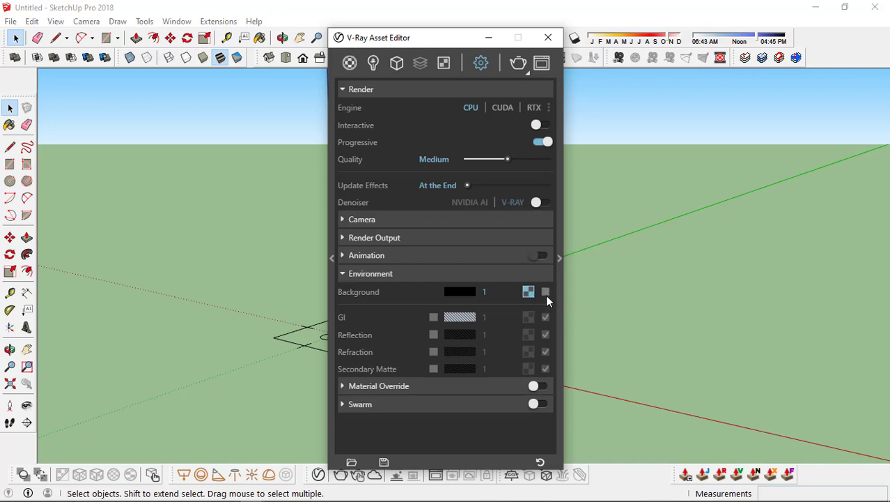
{"action": "left_click", "coordinate": [517, 67]}
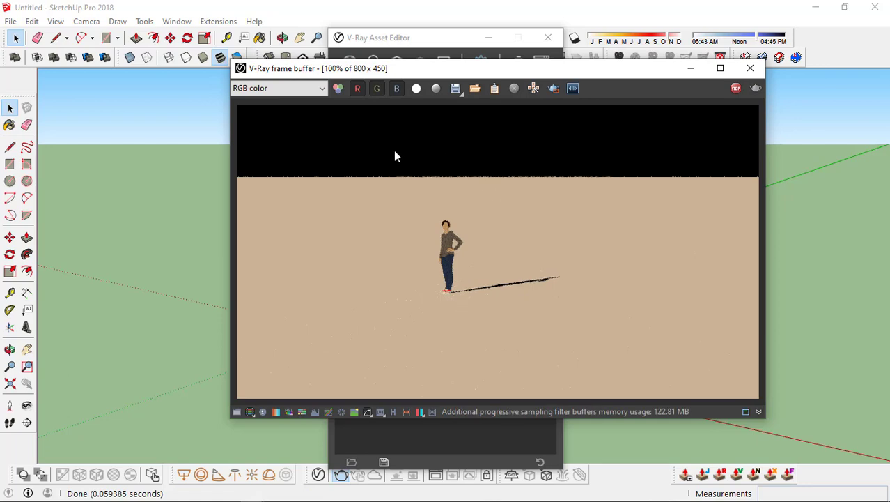
{"action": "left_click", "coordinate": [750, 68]}
{"action": "left_click", "coordinate": [546, 35]}
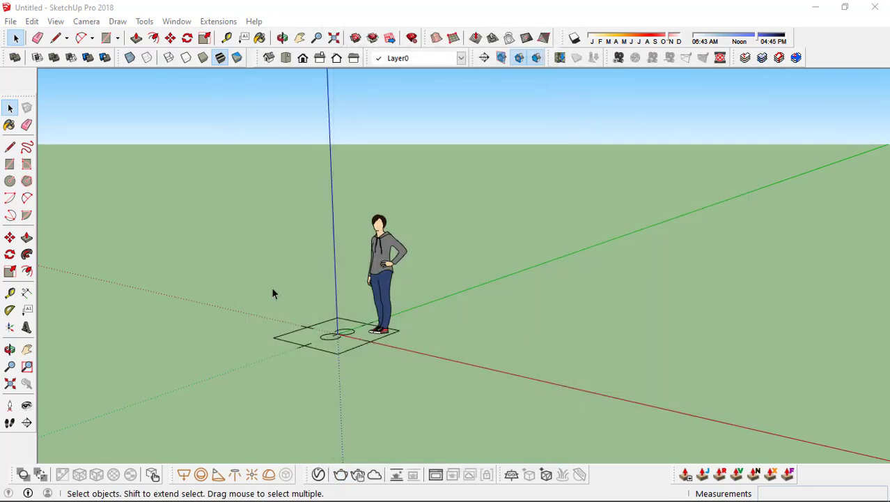
Draw a V-Ray rectangle light on the ground around the figure, with a U size of about 343 and a V size of about 270
{"action": "left_click", "coordinate": [184, 476]}
{"action": "middle_click_drag", "start_coordinate": [348, 307], "coordinate": [392, 325]}
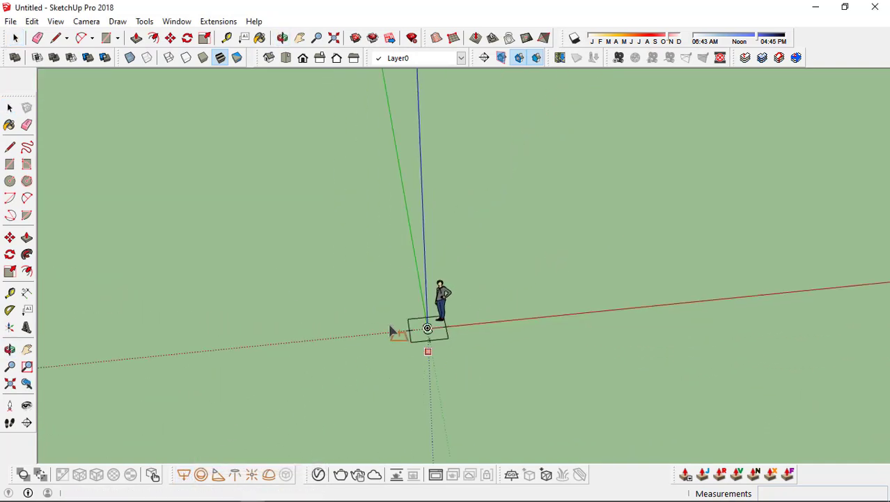
{"action": "left_click", "coordinate": [306, 282]}
{"action": "scroll", "coordinate": [354, 355], "scroll_direction": "down", "scroll_amount": 2}
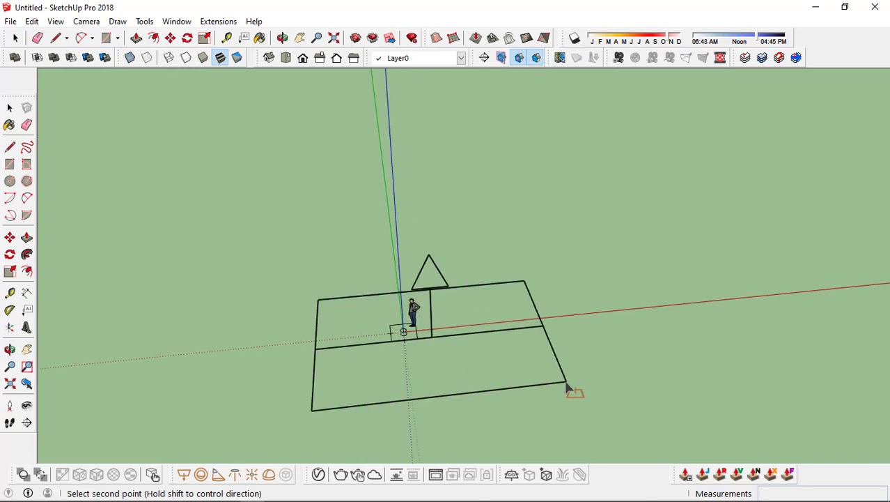
{"action": "left_click", "coordinate": [517, 378]}
{"action": "key", "text": "space"}
{"action": "middle_click_drag", "start_coordinate": [481, 318], "coordinate": [197, 241]}
{"action": "scroll", "coordinate": [365, 259], "scroll_direction": "up", "scroll_amount": 5}
{"action": "middle_click_drag", "start_coordinate": [439, 266], "coordinate": [413, 209]}
{"action": "scroll", "coordinate": [382, 238], "scroll_direction": "down", "scroll_amount": 1}
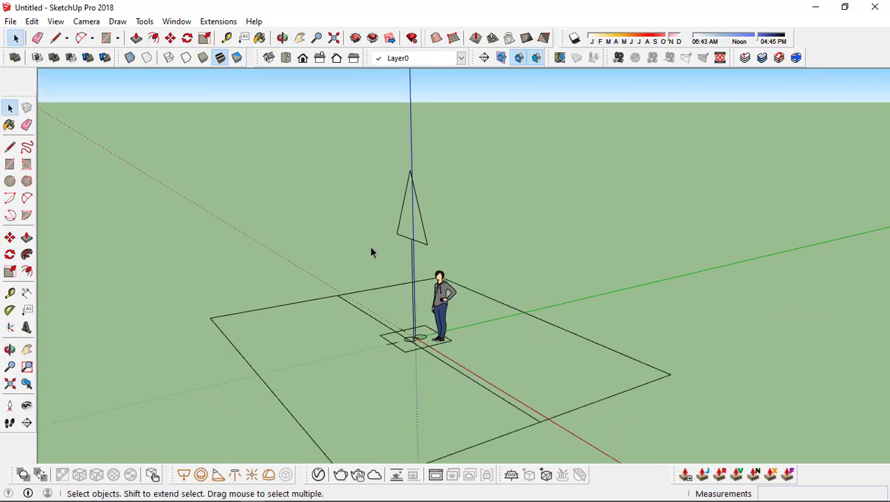
Flip the rectangle light along the component's blue axis so that it points down at the figure
{"action": "left_click", "coordinate": [407, 201]}
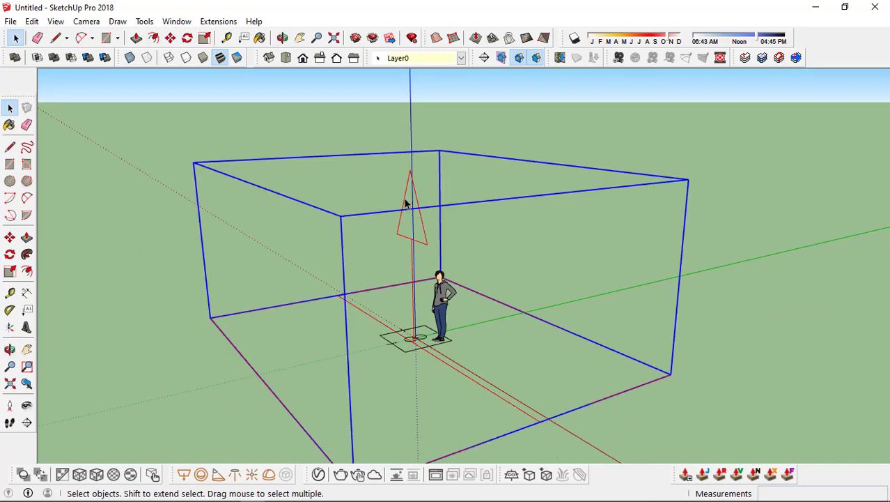
{"action": "left_click", "coordinate": [399, 216]}
{"action": "right_click", "coordinate": [403, 219]}
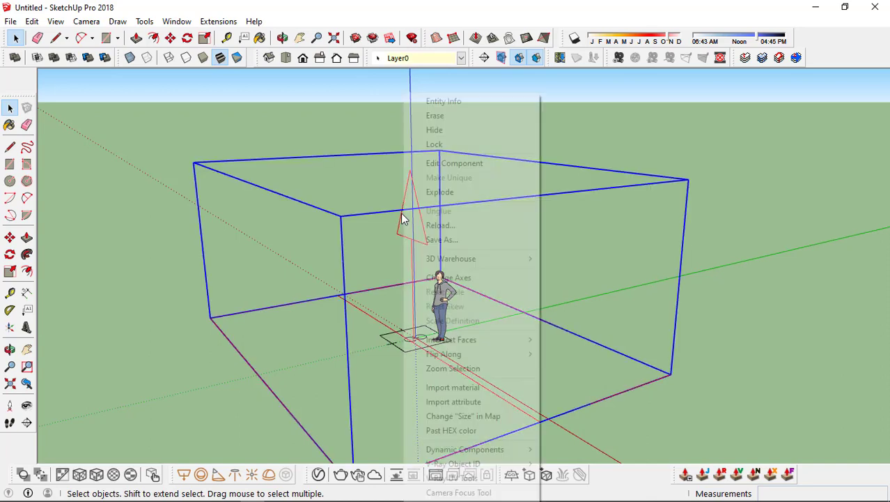
{"action": "mouse_move", "coordinate": [465, 356]}
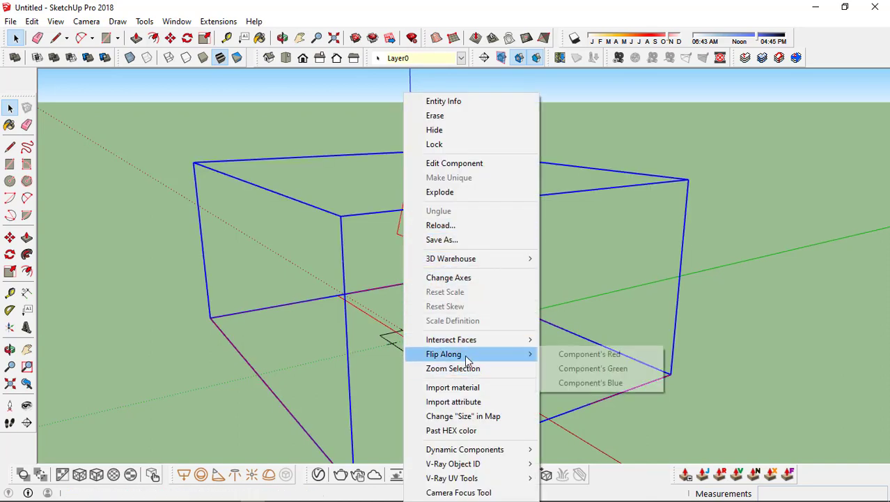
{"action": "left_click", "coordinate": [629, 382]}
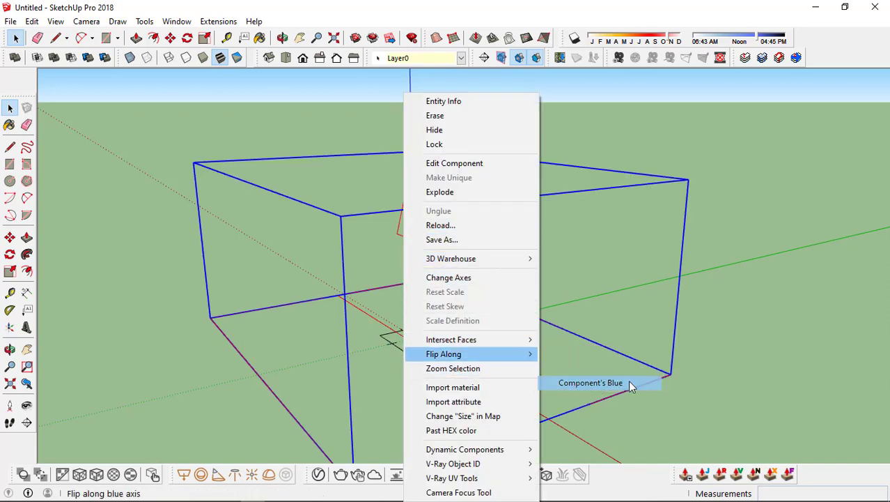
{"action": "left_click", "coordinate": [530, 352]}
{"action": "middle_click_drag", "start_coordinate": [453, 272], "coordinate": [654, 240]}
{"action": "middle_click_drag", "start_coordinate": [473, 129], "coordinate": [449, 241]}
{"action": "middle_click_drag", "start_coordinate": [533, 333], "coordinate": [419, 318]}
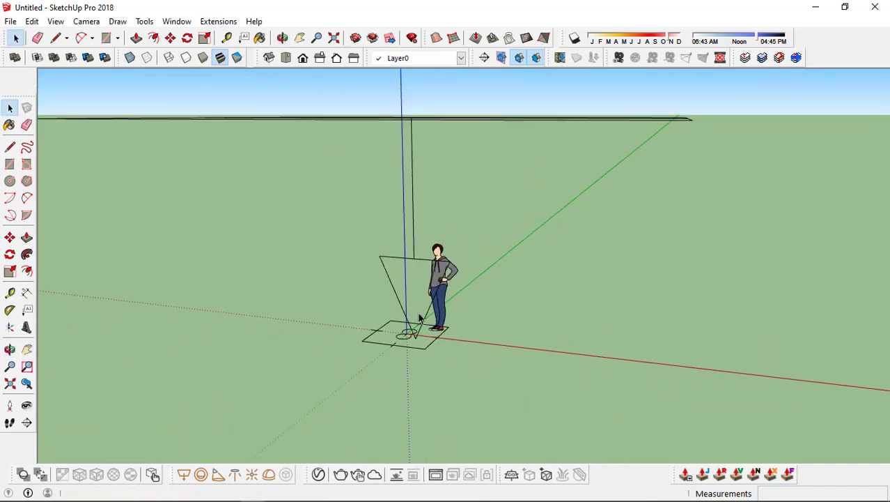
Open the rectangle light's parameters in the V-Ray Asset Editor
{"action": "left_click", "coordinate": [319, 474]}
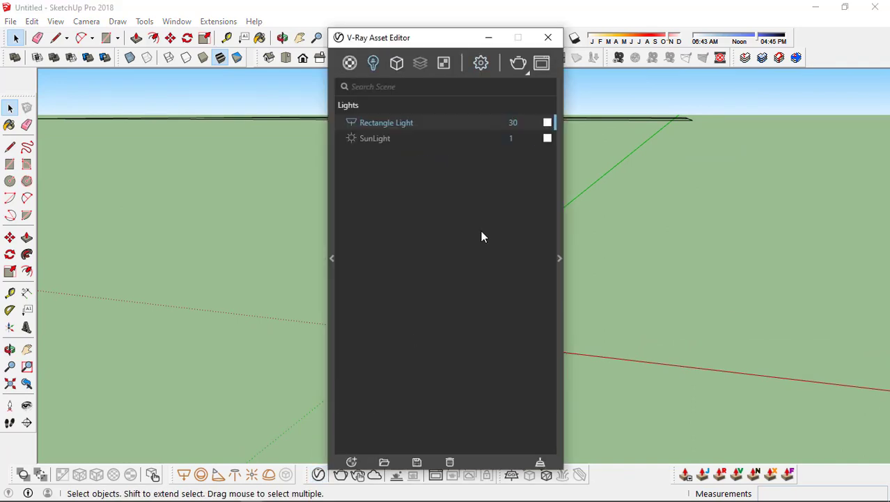
{"action": "left_click_drag", "start_coordinate": [477, 37], "coordinate": [654, 42]}
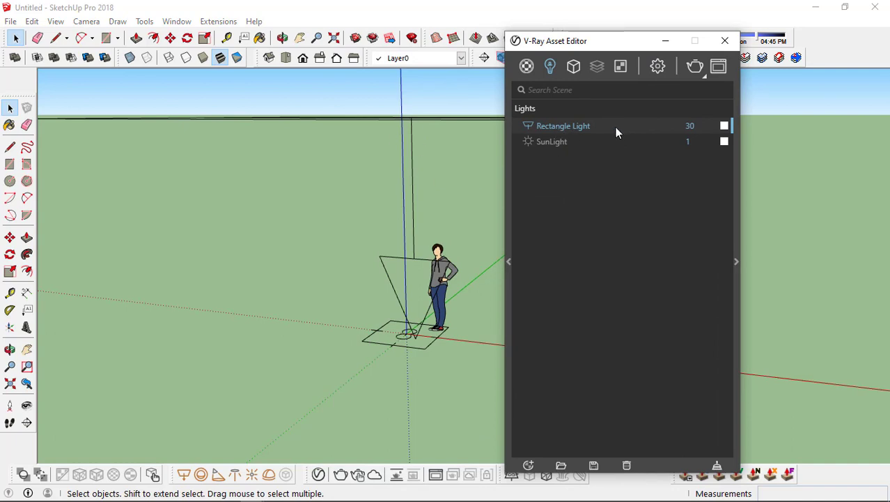
{"action": "mouse_move", "coordinate": [348, 122]}
{"action": "middle_mouse_down"}
{"action": "mouse_move", "coordinate": [336, 101]}
{"action": "mouse_move", "coordinate": [380, 122]}
{"action": "mouse_move", "coordinate": [520, 139]}
{"action": "middle_mouse_up"}
{"action": "scroll", "coordinate": [380, 152], "scroll_direction": "up", "scroll_amount": 2}
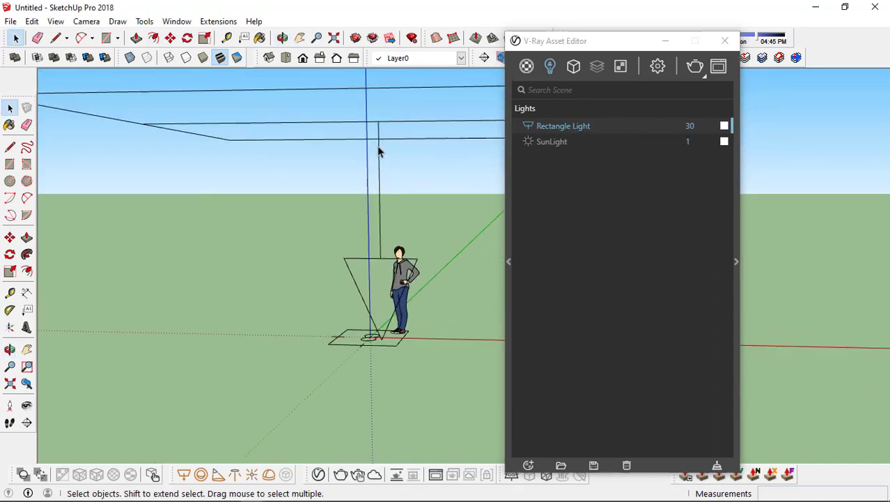
{"action": "double_click", "coordinate": [538, 127]}
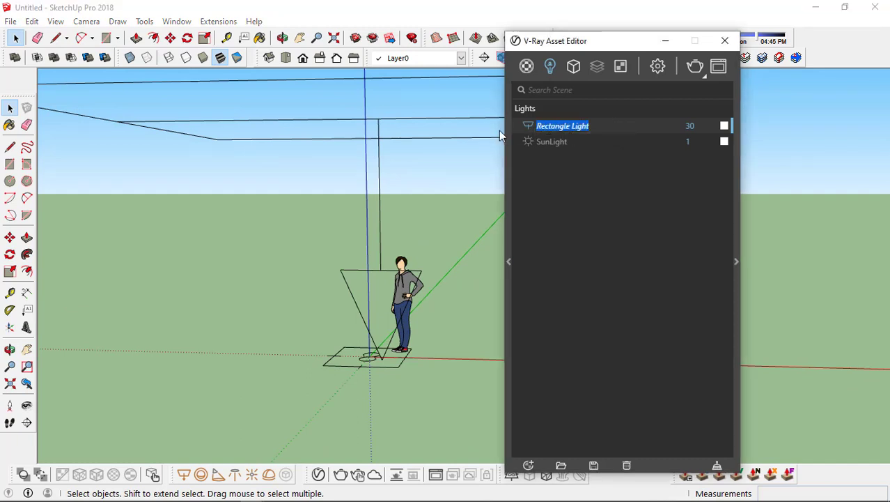
{"action": "left_click", "coordinate": [690, 126]}
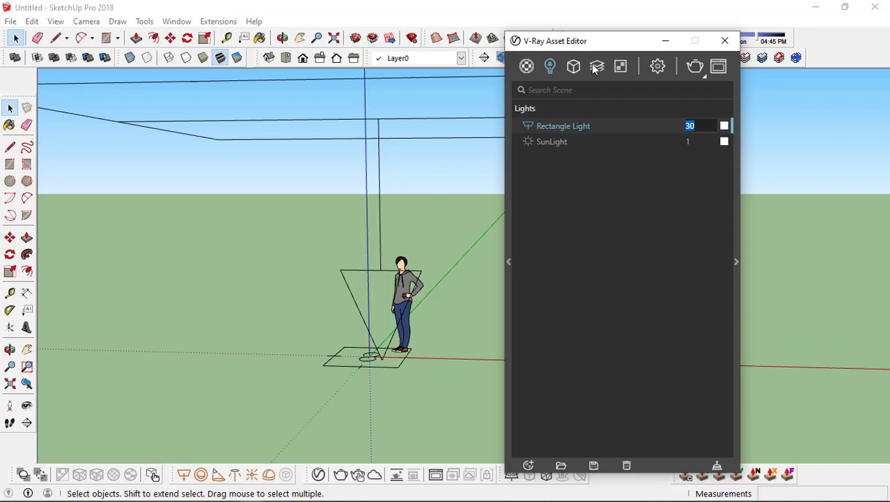
{"action": "left_click_drag", "start_coordinate": [624, 40], "coordinate": [507, 48]}
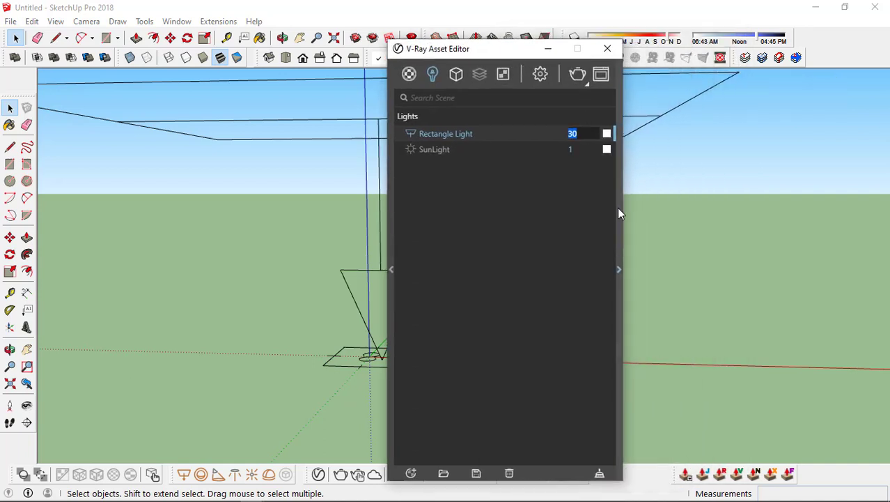
{"action": "left_click", "coordinate": [619, 270]}
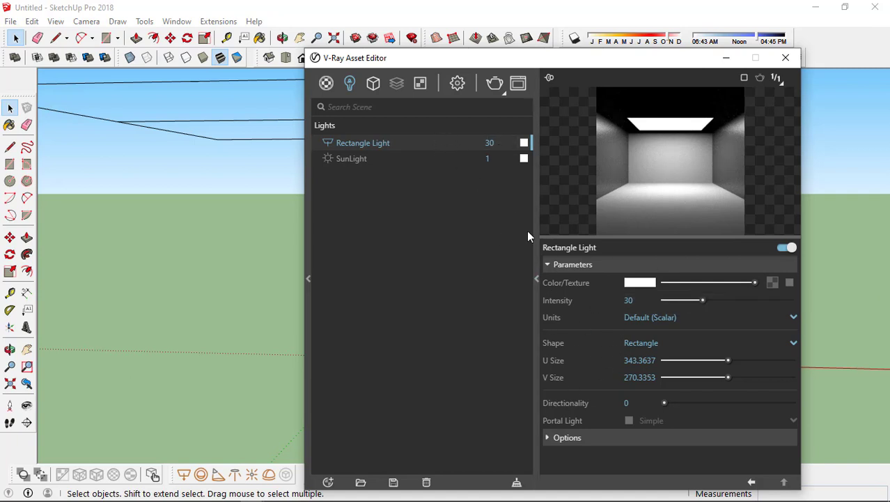
{"action": "left_click", "coordinate": [629, 300]}
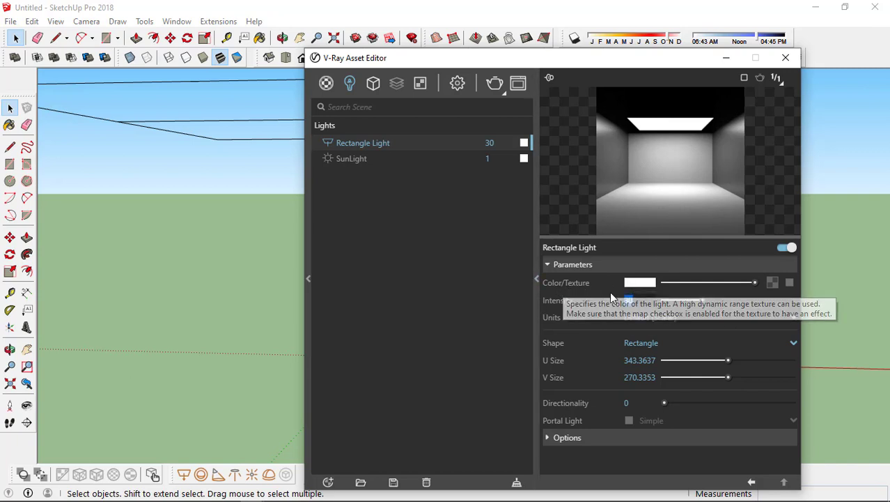
Make the rectangle light invisible in its options, and close the Asset Editor
{"action": "left_click", "coordinate": [551, 438]}
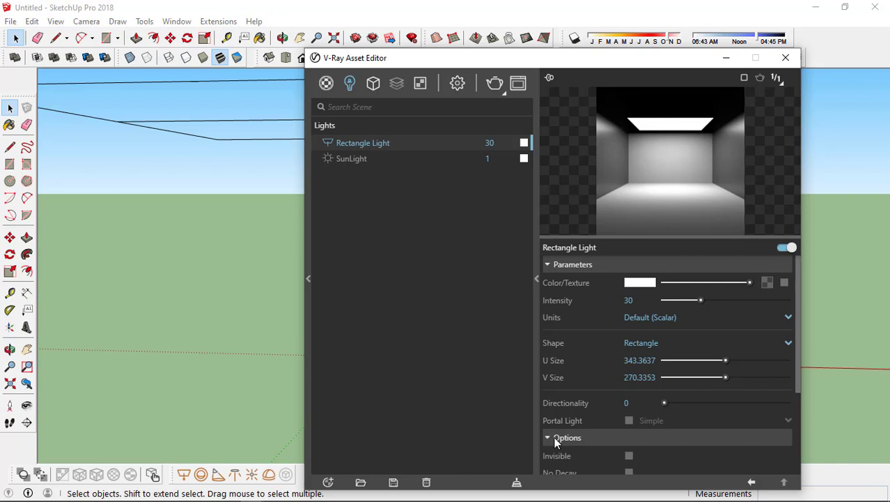
{"action": "scroll", "coordinate": [599, 383], "scroll_direction": "down", "scroll_amount": 3}
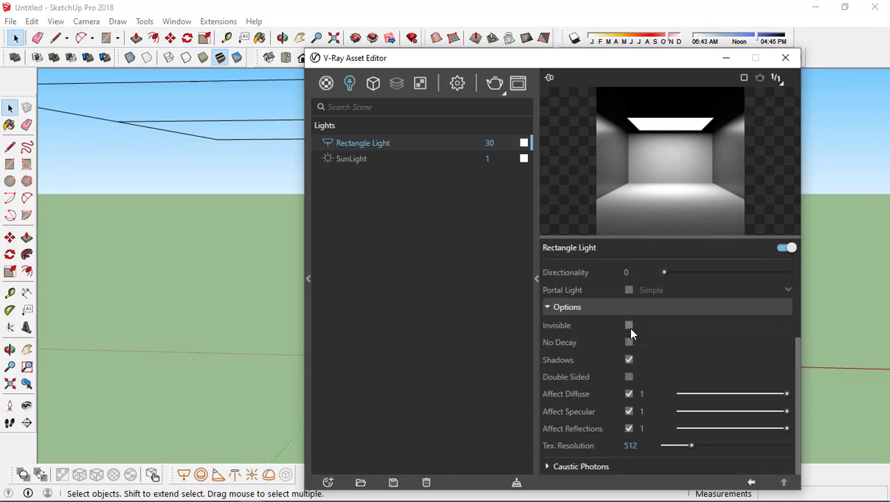
{"action": "left_click", "coordinate": [630, 328]}
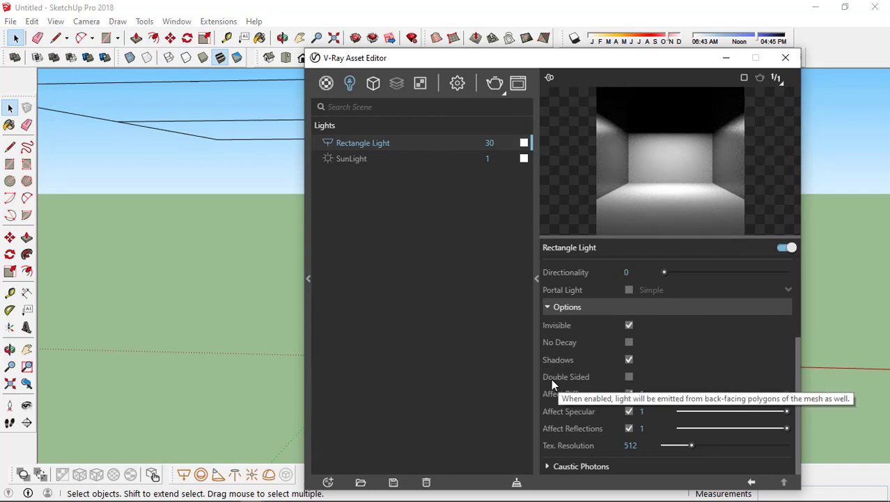
{"action": "left_click", "coordinate": [630, 377]}
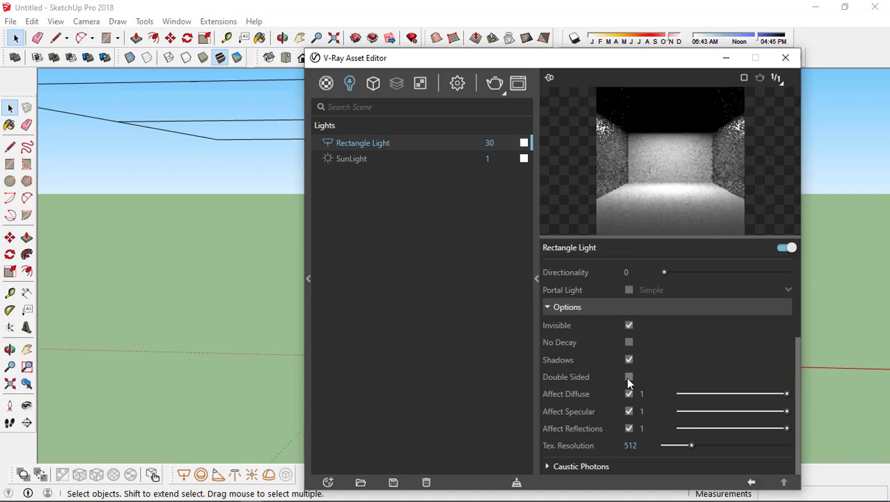
{"action": "left_click", "coordinate": [570, 306]}
{"action": "left_click", "coordinate": [548, 265]}
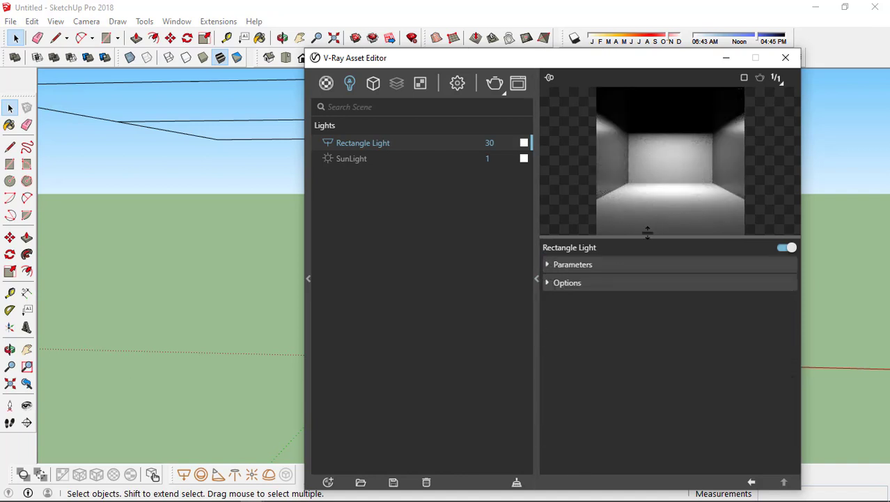
{"action": "left_click", "coordinate": [536, 278]}
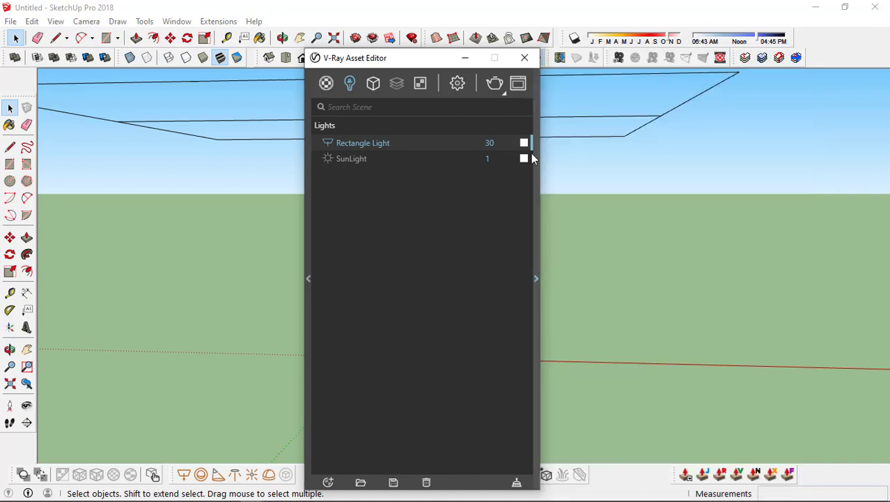
{"action": "left_click", "coordinate": [524, 58]}
Render the figure under the invisible rectangle light, and close the frame buffer
{"action": "middle_click_drag", "start_coordinate": [431, 264], "coordinate": [469, 256]}
{"action": "scroll", "coordinate": [469, 257], "scroll_direction": "down", "scroll_amount": 1}
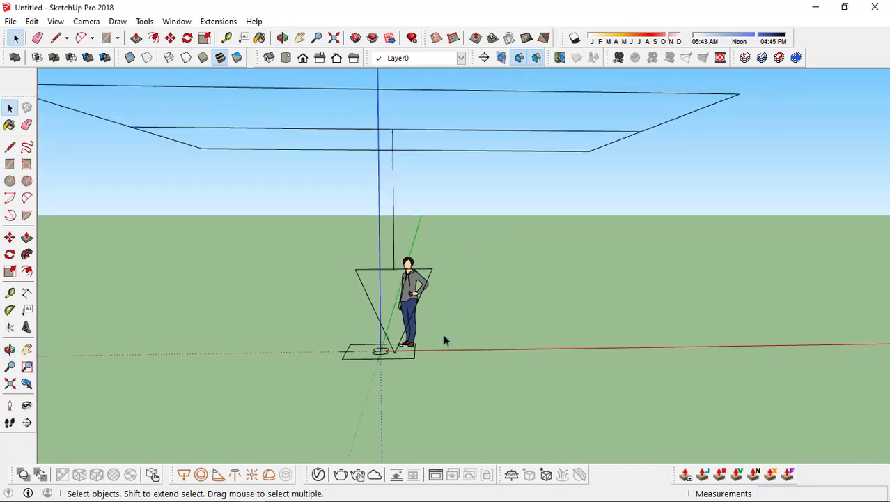
{"action": "scroll", "coordinate": [388, 396], "scroll_direction": "up", "scroll_amount": 2}
{"action": "left_click", "coordinate": [341, 474]}
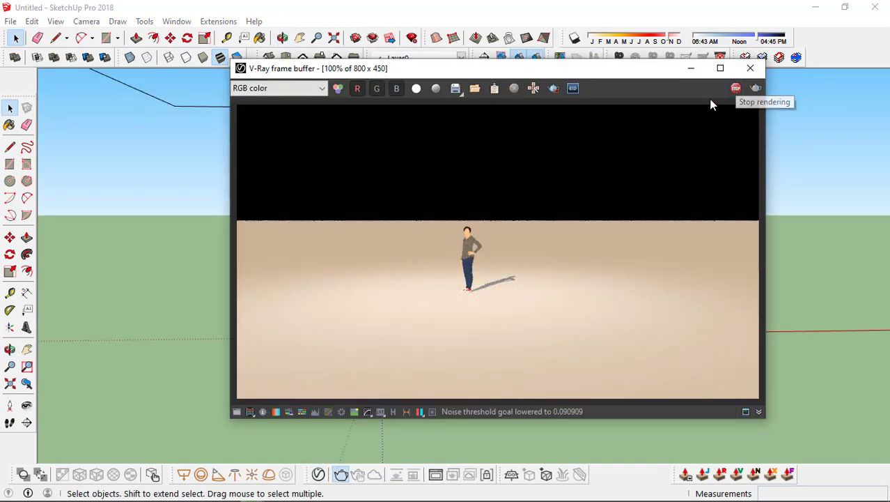
{"action": "left_click", "coordinate": [750, 67]}
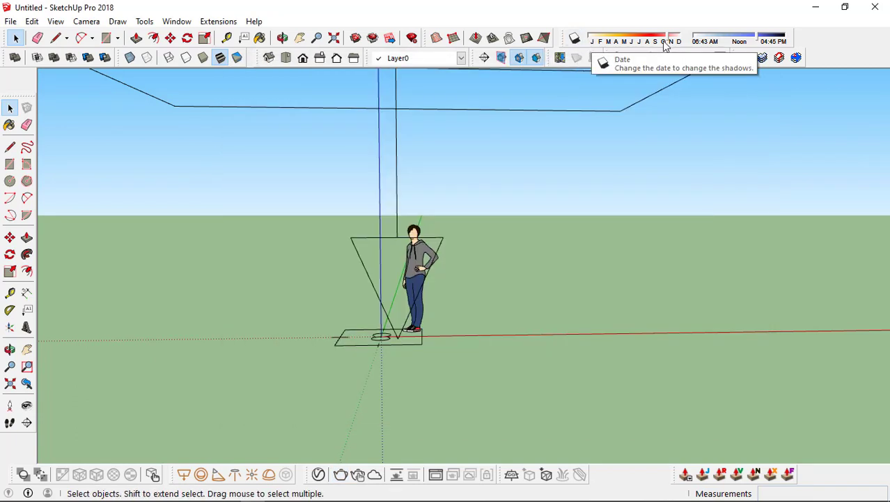
Turn on shadows, and set the sun's date to the end of December and its time to the end of the day
{"action": "left_click_drag", "start_coordinate": [667, 39], "coordinate": [694, 40]}
{"action": "left_click", "coordinate": [575, 38]}
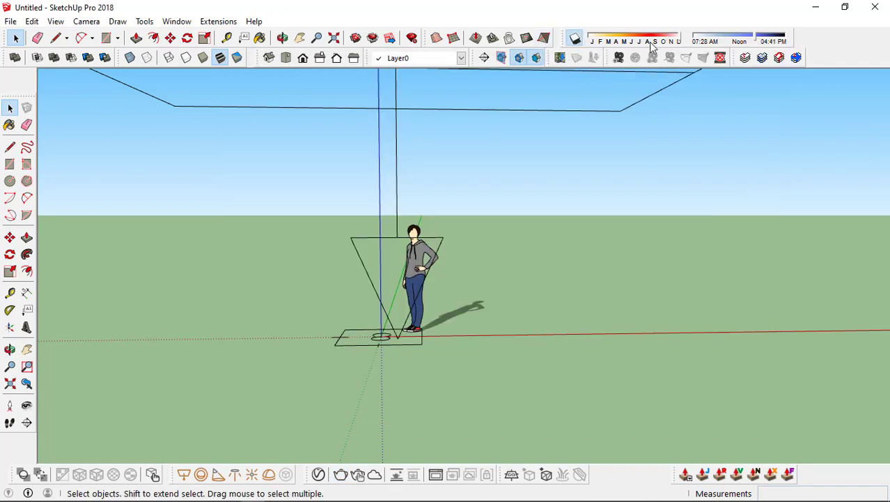
{"action": "left_click", "coordinate": [782, 36]}
{"action": "left_click", "coordinate": [764, 36]}
{"action": "left_click_drag", "start_coordinate": [765, 40], "coordinate": [786, 43]}
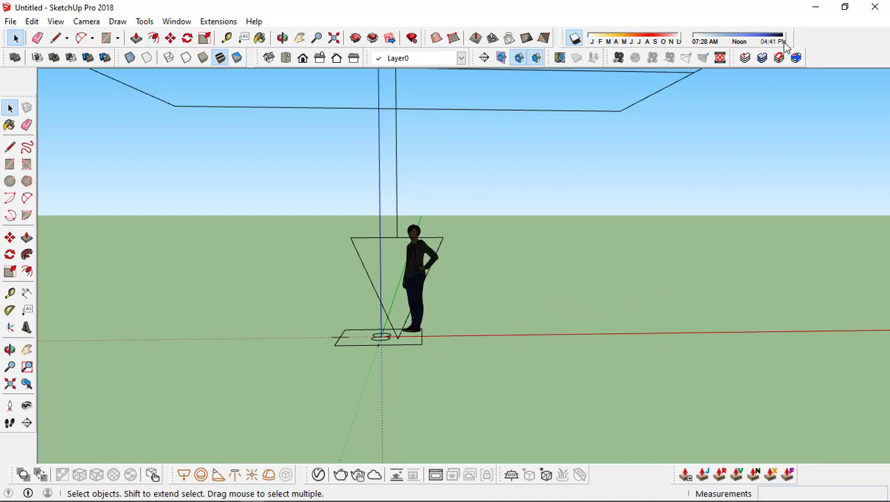
Render the scene with the sun at the end of the day, and turn off the shadow display
{"action": "left_click", "coordinate": [343, 475]}
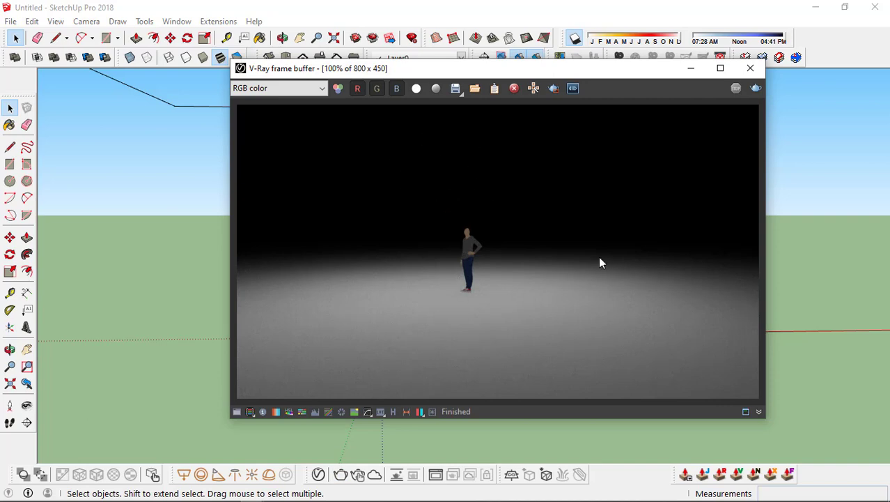
{"action": "left_click", "coordinate": [751, 68]}
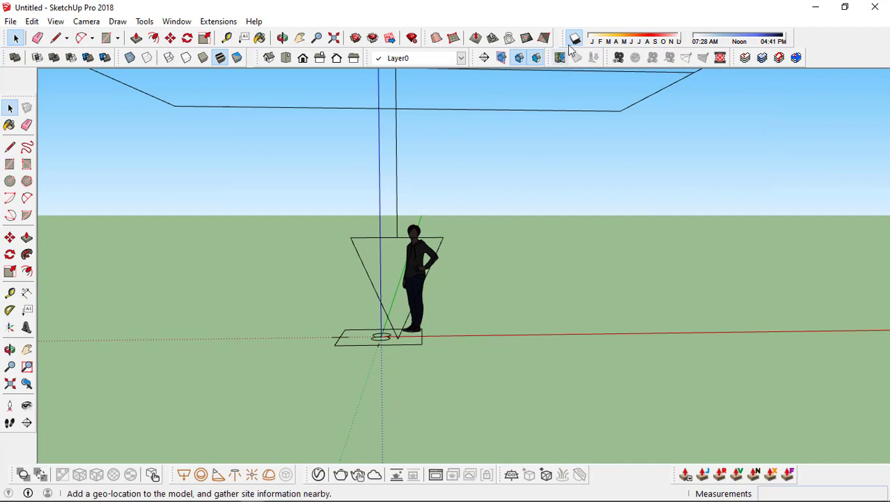
{"action": "left_click", "coordinate": [575, 38]}
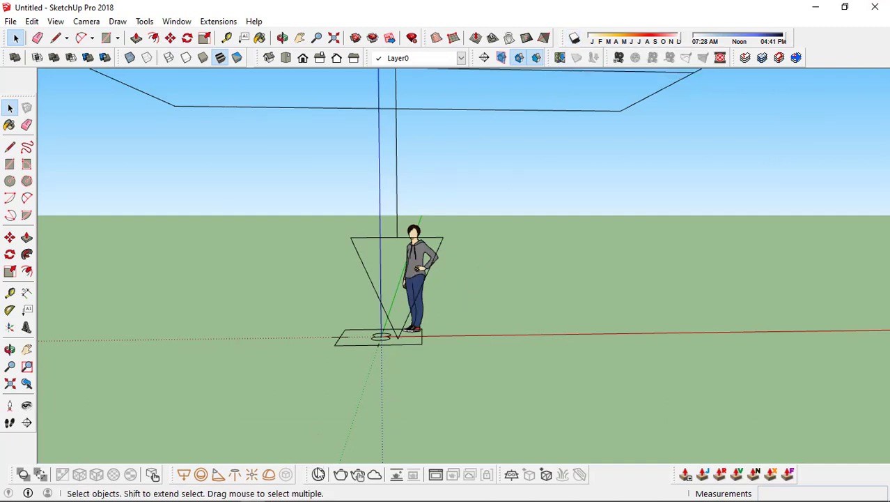
{"action": "left_click", "coordinate": [319, 475]}
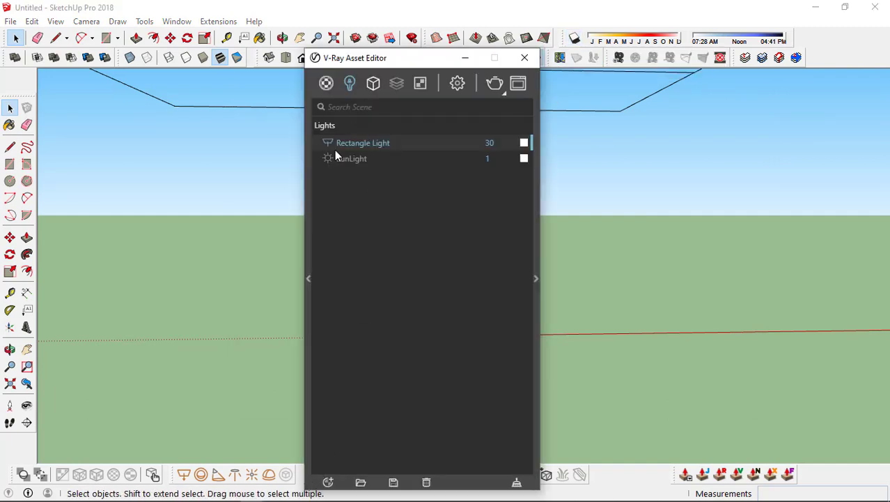
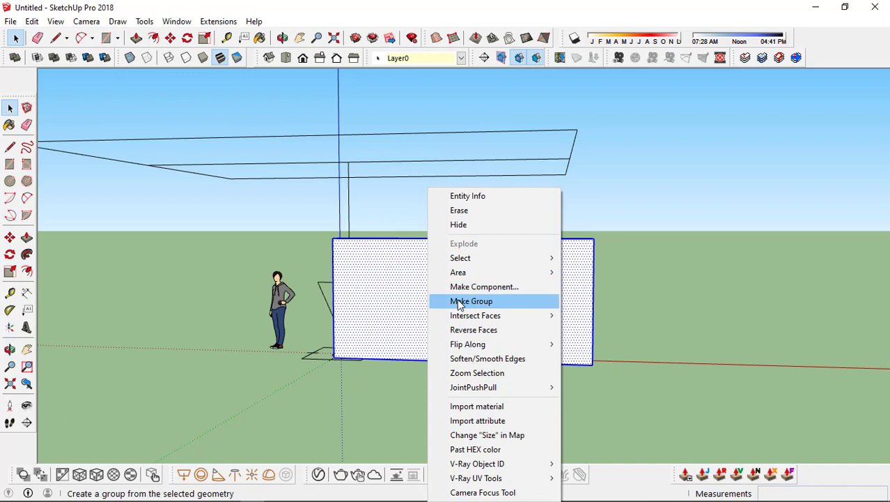
Make the upright rectangular face beside the figure a group
{"action": "left_click", "coordinate": [496, 302]}
{"action": "scroll", "coordinate": [527, 299], "scroll_direction": "up", "scroll_amount": 3}
{"action": "middle_click_drag", "start_coordinate": [508, 297], "coordinate": [501, 292]}
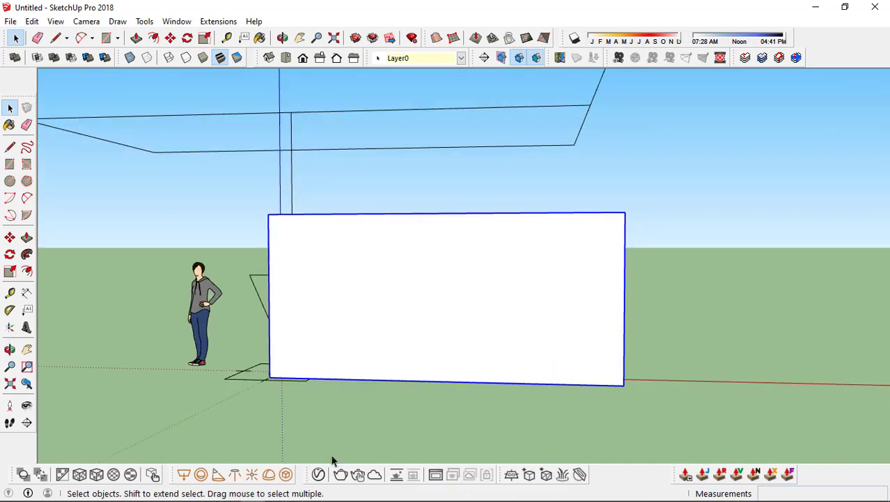
Open the Wood & Laminate category of the V-Ray material library
{"action": "left_click", "coordinate": [320, 470]}
{"action": "scroll", "coordinate": [266, 429], "scroll_direction": "down", "scroll_amount": 1}
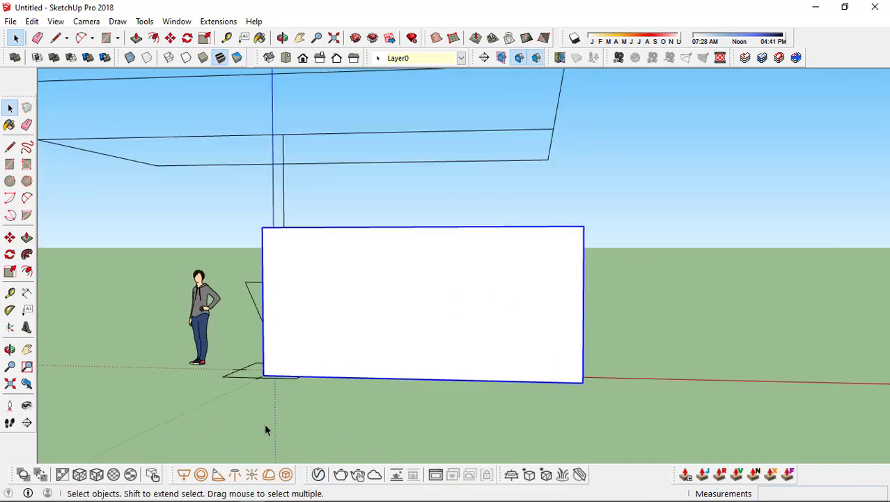
{"action": "left_click", "coordinate": [318, 473]}
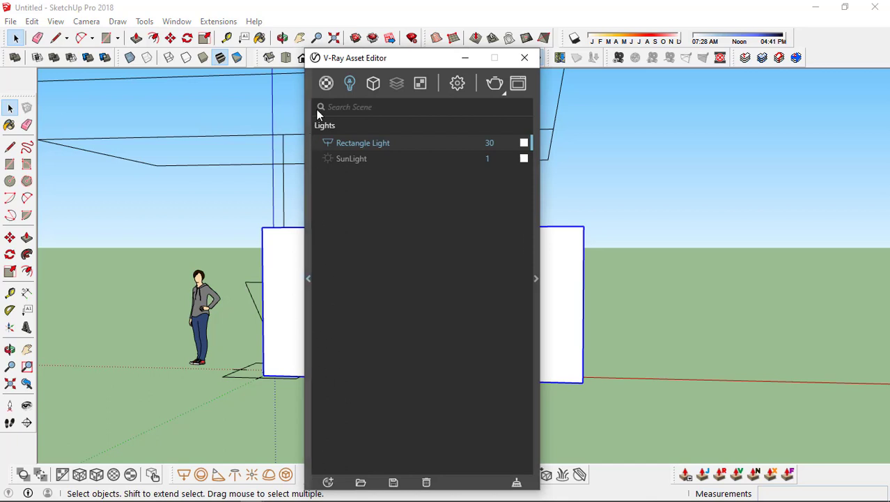
{"action": "left_click", "coordinate": [326, 84]}
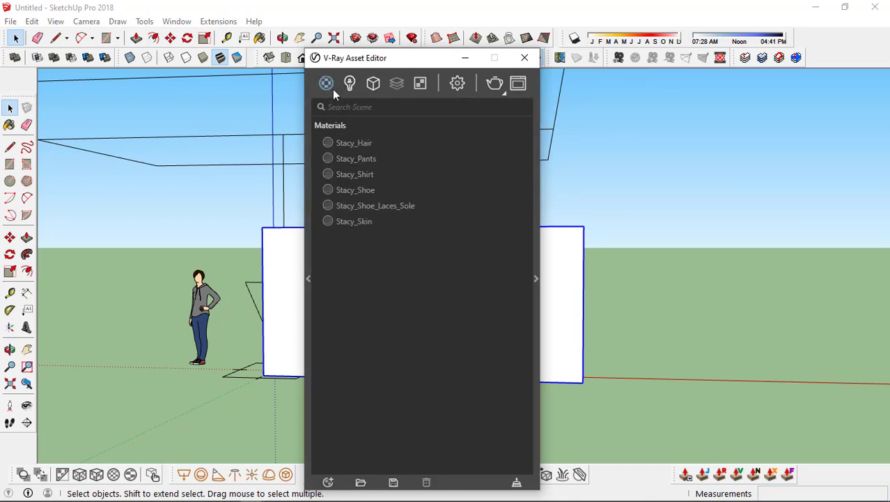
{"action": "left_click", "coordinate": [308, 258]}
{"action": "left_click_drag", "start_coordinate": [288, 62], "coordinate": [511, 63]}
{"action": "left_click", "coordinate": [268, 97]}
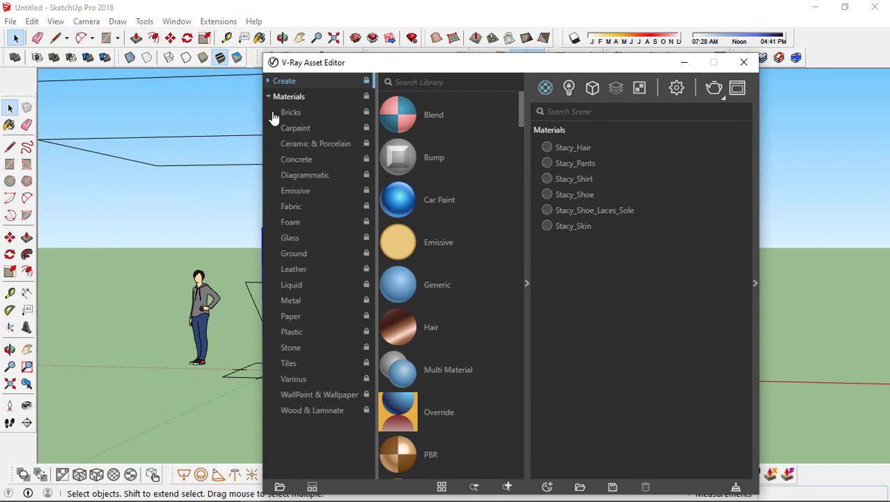
{"action": "left_click", "coordinate": [333, 410]}
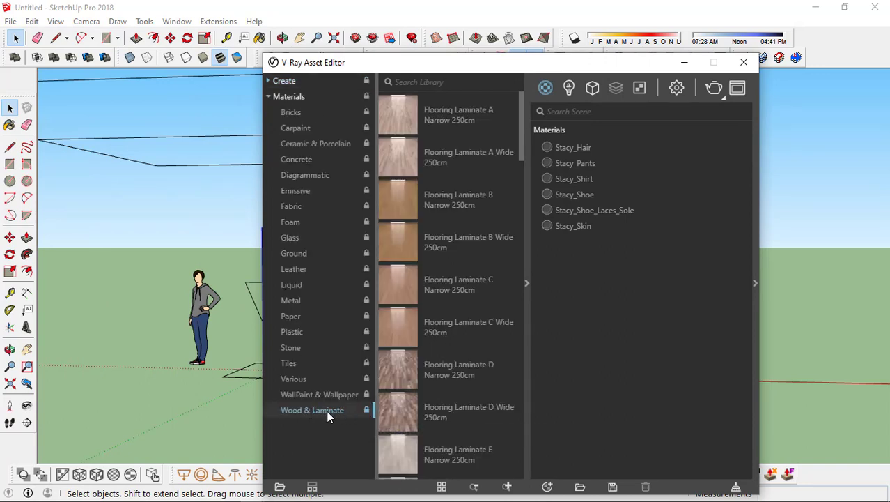
Add the Wood Planks B01 100cm material from the library to the scene's materials
{"action": "left_click_drag", "start_coordinate": [472, 64], "coordinate": [420, 47]}
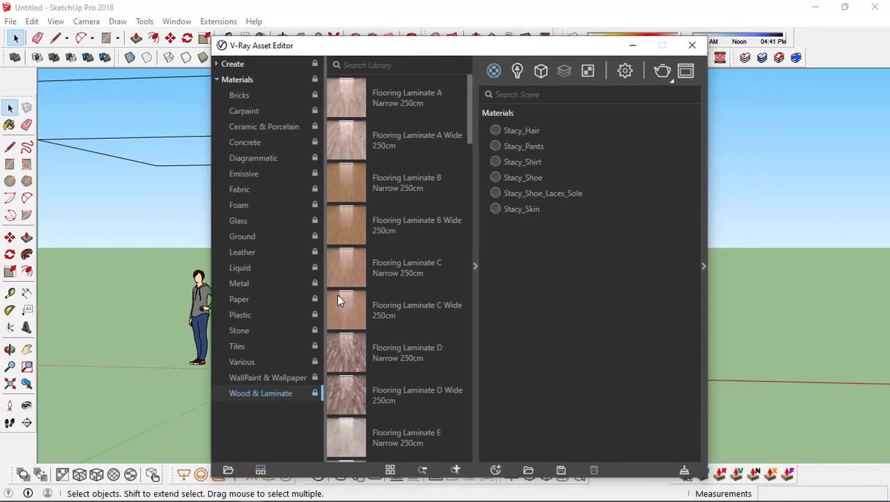
{"action": "scroll", "coordinate": [336, 306], "scroll_direction": "down", "scroll_amount": 5}
{"action": "scroll", "coordinate": [385, 351], "scroll_direction": "down", "scroll_amount": 15}
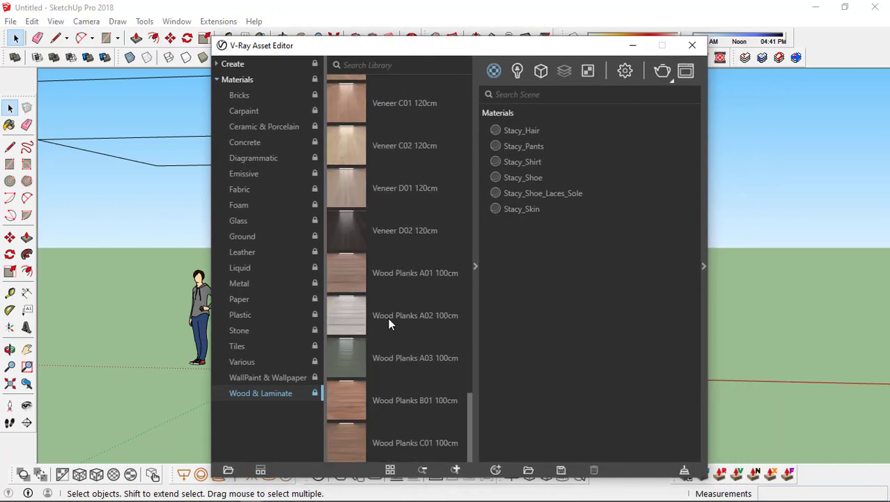
{"action": "scroll", "coordinate": [387, 209], "scroll_direction": "up", "scroll_amount": 5}
{"action": "scroll", "coordinate": [394, 245], "scroll_direction": "down", "scroll_amount": 5}
{"action": "left_click_drag", "start_coordinate": [352, 402], "coordinate": [597, 253]}
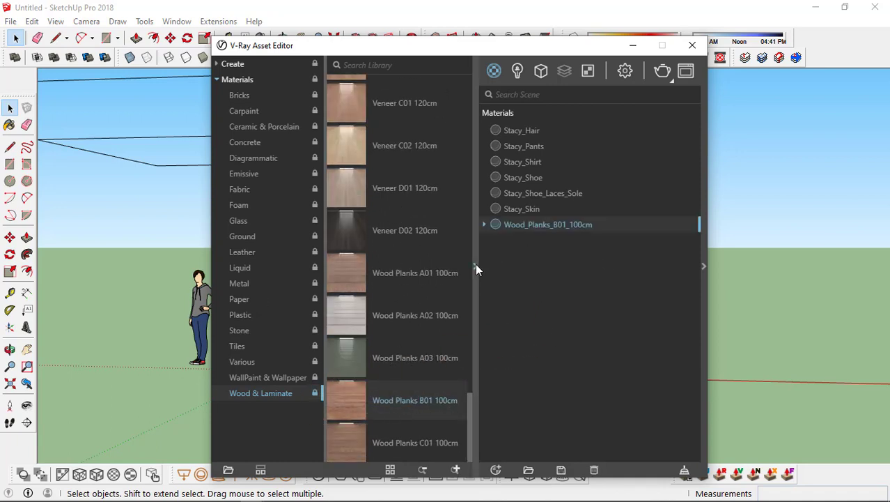
Collapse the material library and apply the Wood_Planks_B01_100cm material to the selected wall group
{"action": "left_click", "coordinate": [476, 264]}
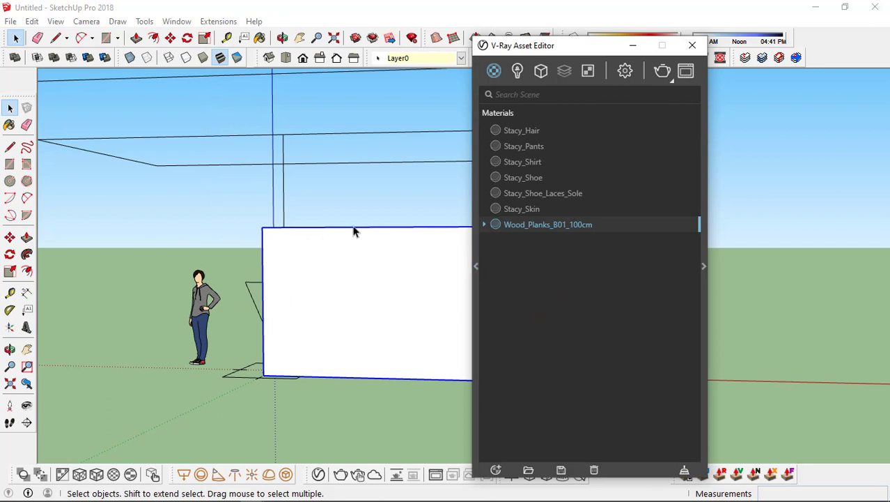
{"action": "right_click", "coordinate": [559, 225]}
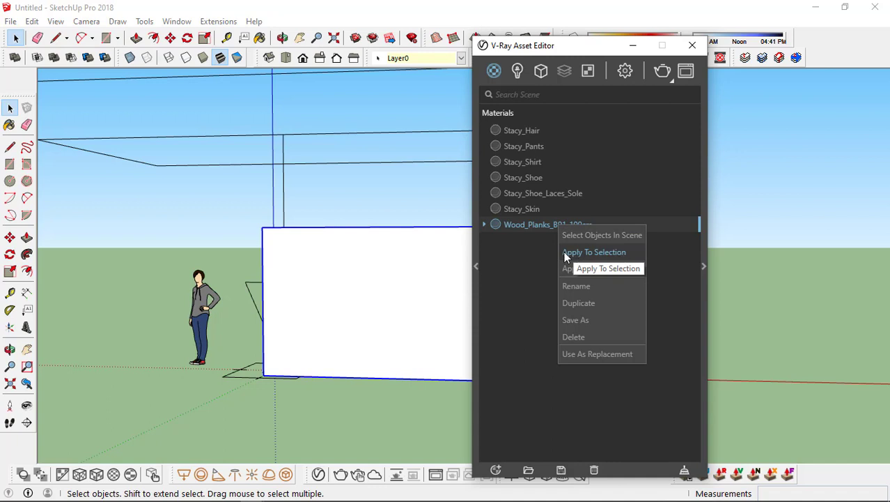
{"action": "left_click", "coordinate": [570, 255]}
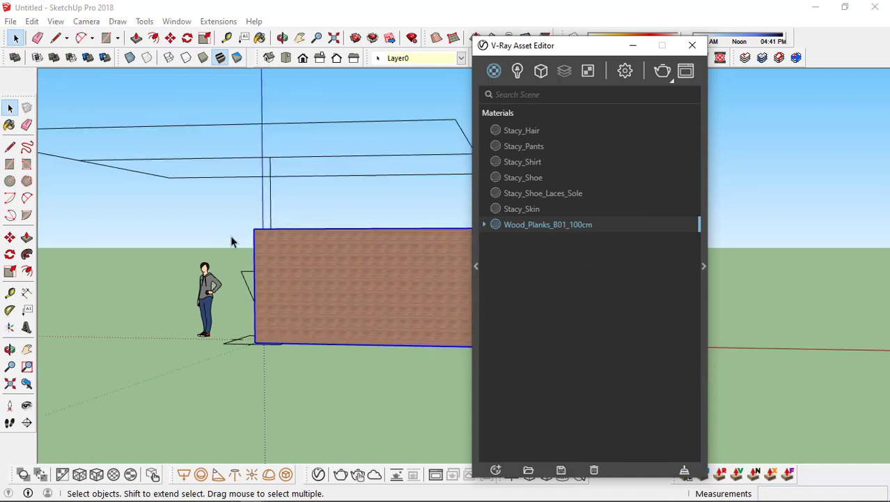
Set the wood planks texture width to 1.50 m in SketchUp's material editing options and close the tray
{"action": "middle_click_drag", "start_coordinate": [233, 241], "coordinate": [421, 279]}
{"action": "key", "text": "b"}
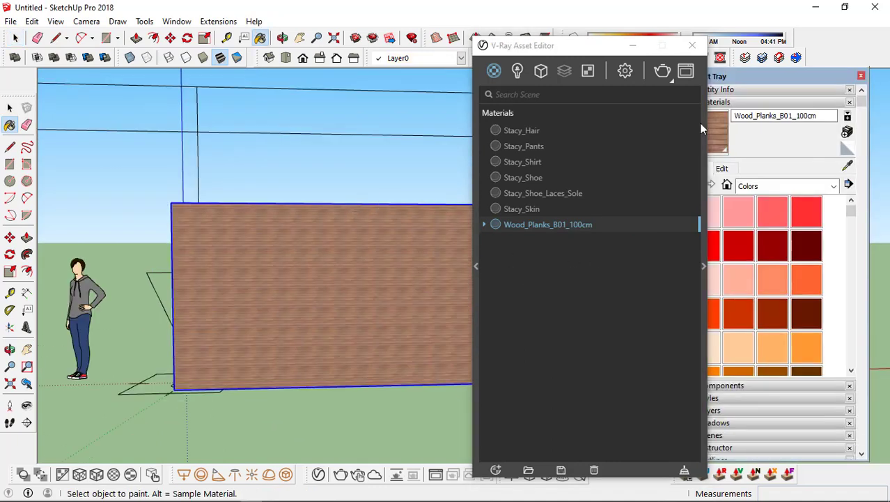
{"action": "left_click_drag", "start_coordinate": [589, 49], "coordinate": [495, 50]}
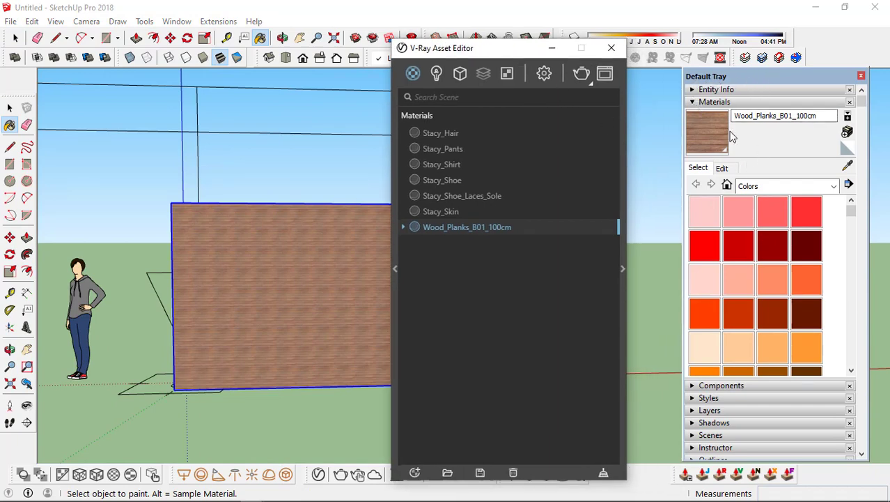
{"action": "left_click", "coordinate": [722, 168]}
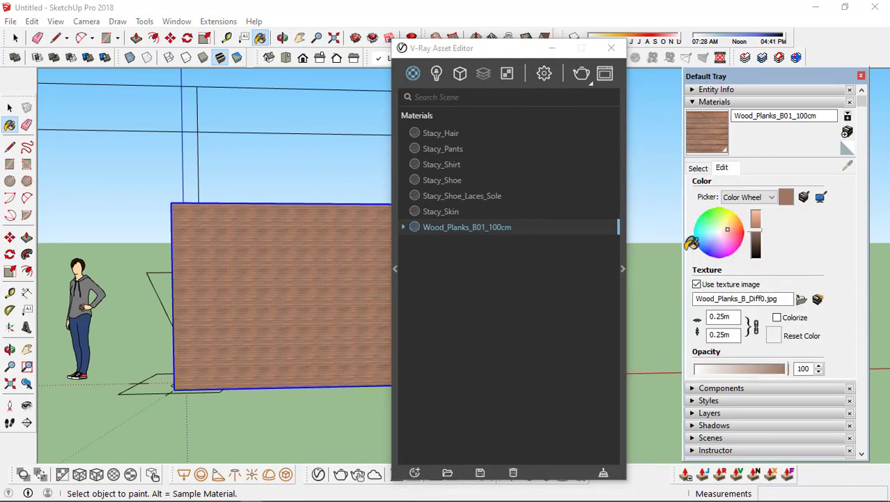
{"action": "double_click", "coordinate": [724, 317]}
{"action": "type", "text": "1"}
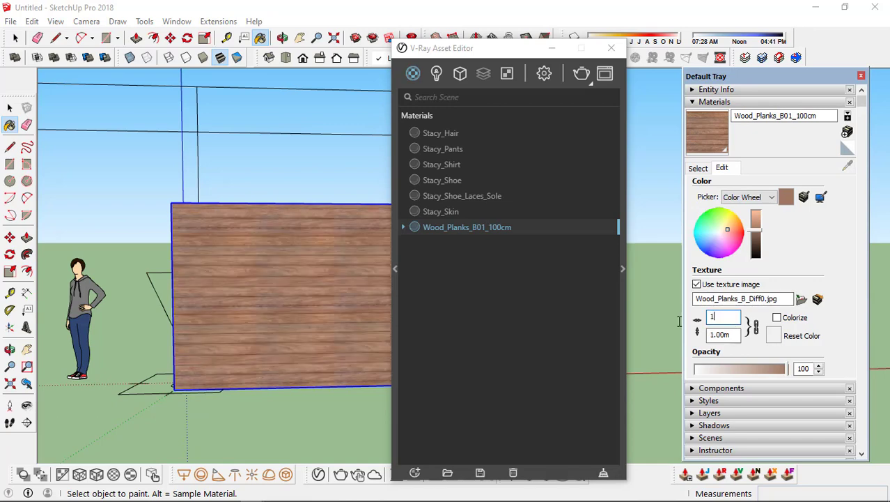
{"action": "type", "text": ".50"}
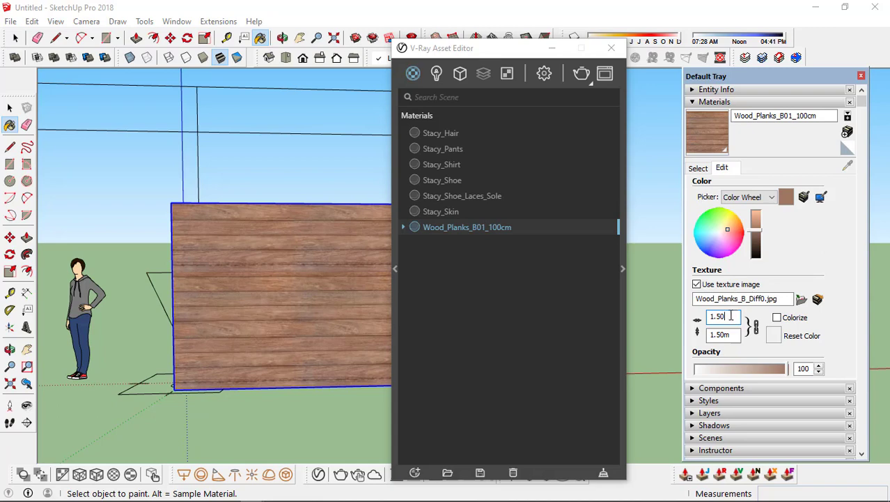
{"action": "left_click_drag", "start_coordinate": [731, 315], "coordinate": [698, 322]}
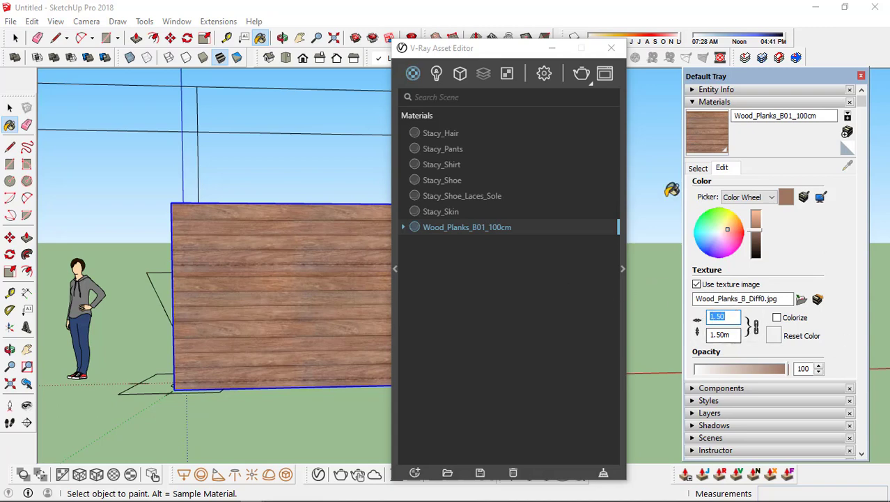
{"action": "left_click", "coordinate": [861, 75]}
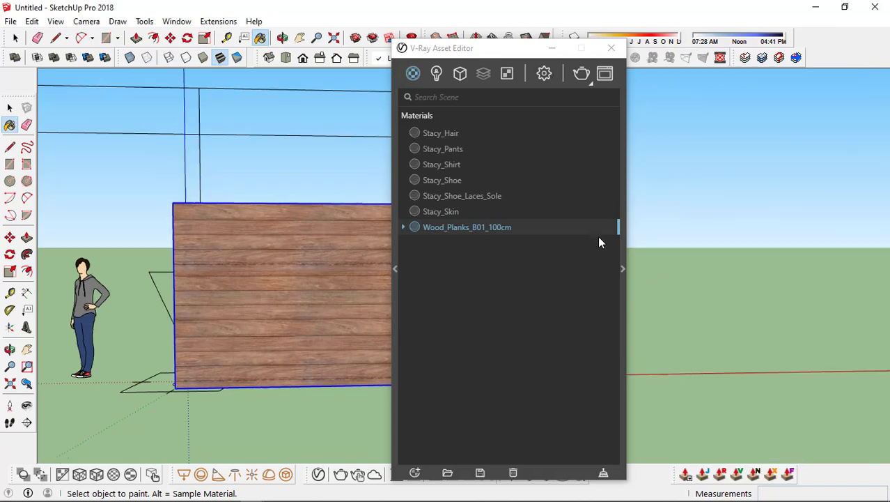
Look over the wood planks material's V-Ray parameters and preview, then collapse them and close the Asset Editor
{"action": "left_click", "coordinate": [623, 268]}
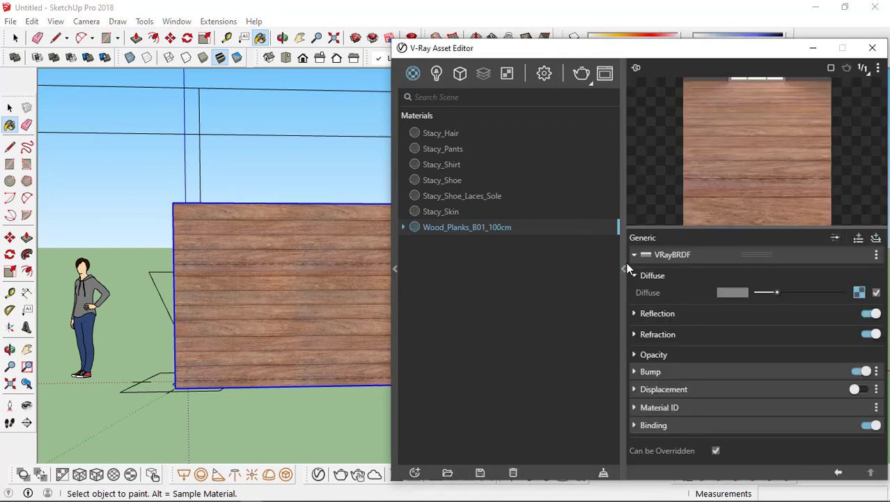
{"action": "left_click_drag", "start_coordinate": [648, 43], "coordinate": [541, 48]}
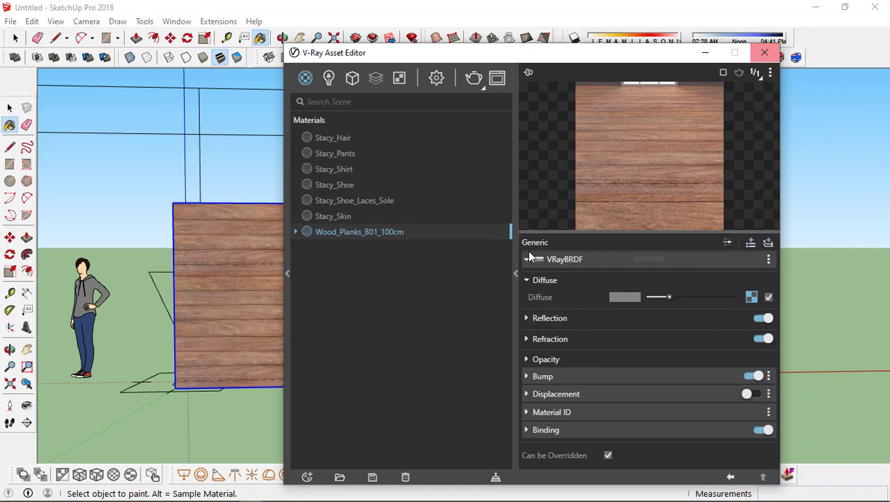
{"action": "left_click", "coordinate": [515, 274]}
{"action": "left_click", "coordinate": [503, 52]}
Deselect the wall, render a front view of it with V-Ray, inspect the image and close the frame buffer
{"action": "middle_click_drag", "start_coordinate": [425, 174], "coordinate": [342, 280]}
{"action": "key", "text": "space"}
{"action": "left_click", "coordinate": [420, 168]}
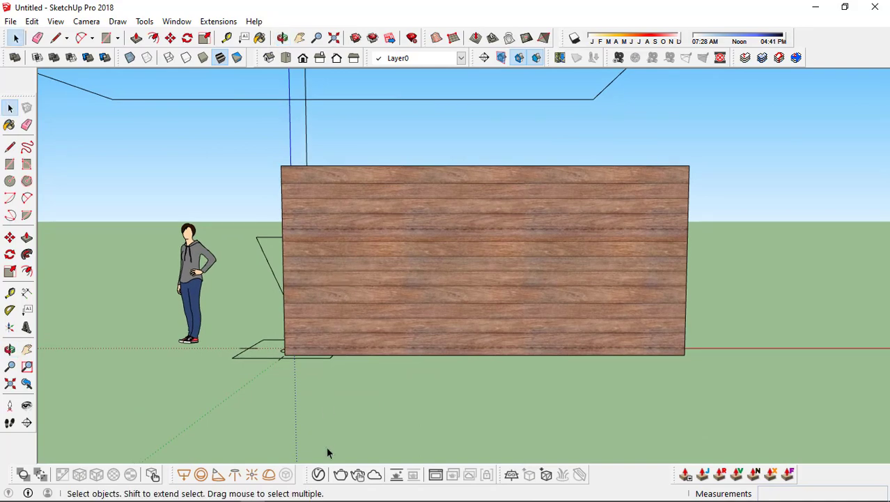
{"action": "left_click", "coordinate": [341, 474]}
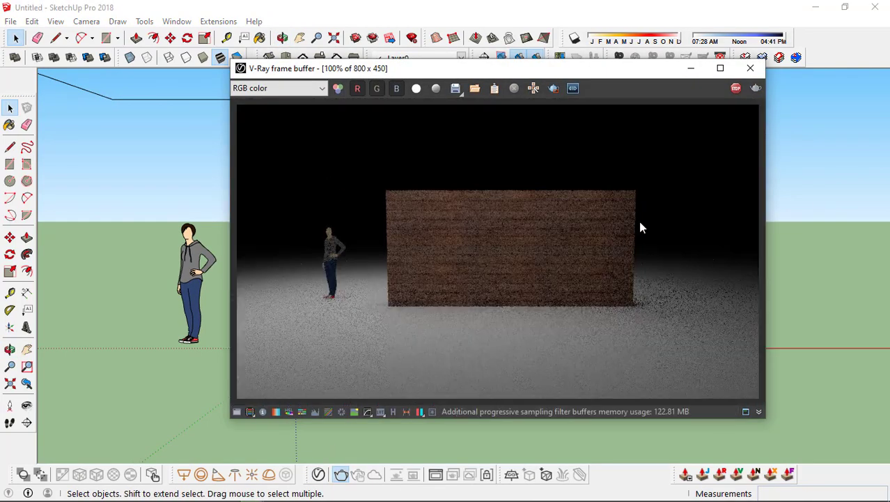
{"action": "scroll", "coordinate": [552, 249], "scroll_direction": "up", "scroll_amount": 1}
{"action": "scroll", "coordinate": [477, 269], "scroll_direction": "down", "scroll_amount": 1}
{"action": "scroll", "coordinate": [422, 253], "scroll_direction": "up", "scroll_amount": 2}
{"action": "scroll", "coordinate": [421, 253], "scroll_direction": "down", "scroll_amount": 2}
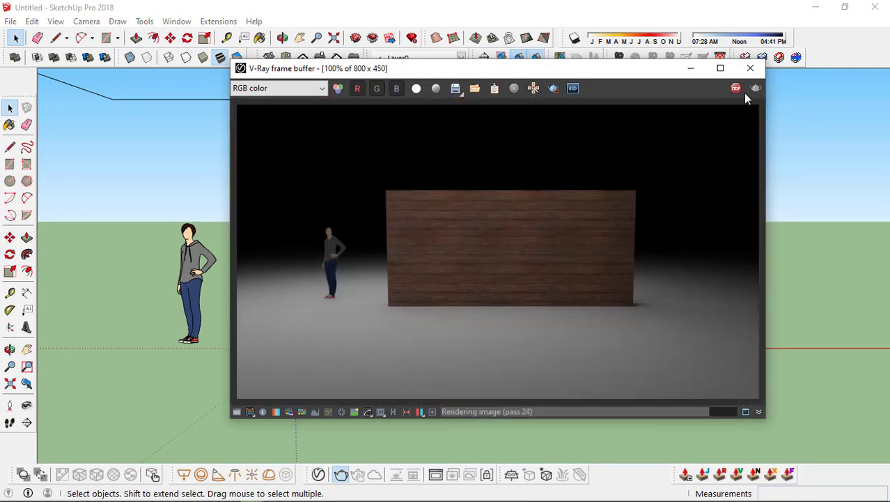
{"action": "left_click", "coordinate": [750, 67]}
Draw a V-Ray rectangle light over most of the wall's front face, starting from its upper corner near the figure
{"action": "middle_click_drag", "start_coordinate": [650, 171], "coordinate": [655, 278]}
{"action": "left_click", "coordinate": [184, 475]}
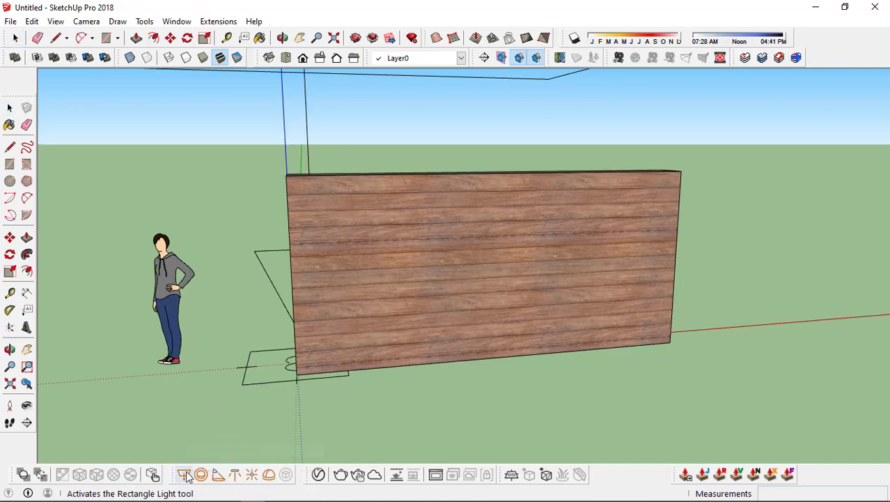
{"action": "scroll", "coordinate": [294, 175], "scroll_direction": "up", "scroll_amount": 4}
{"action": "left_click", "coordinate": [284, 183]}
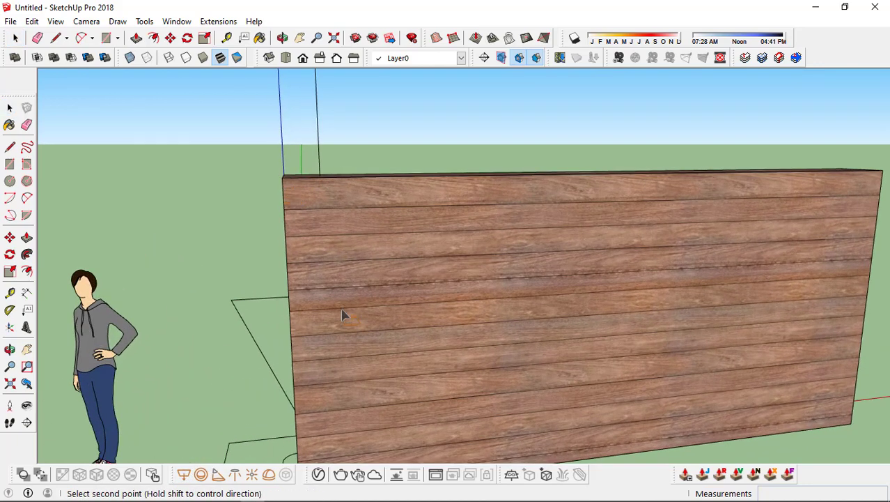
{"action": "scroll", "coordinate": [344, 313], "scroll_direction": "down", "scroll_amount": 2}
{"action": "middle_click_drag", "start_coordinate": [357, 241], "coordinate": [525, 294]}
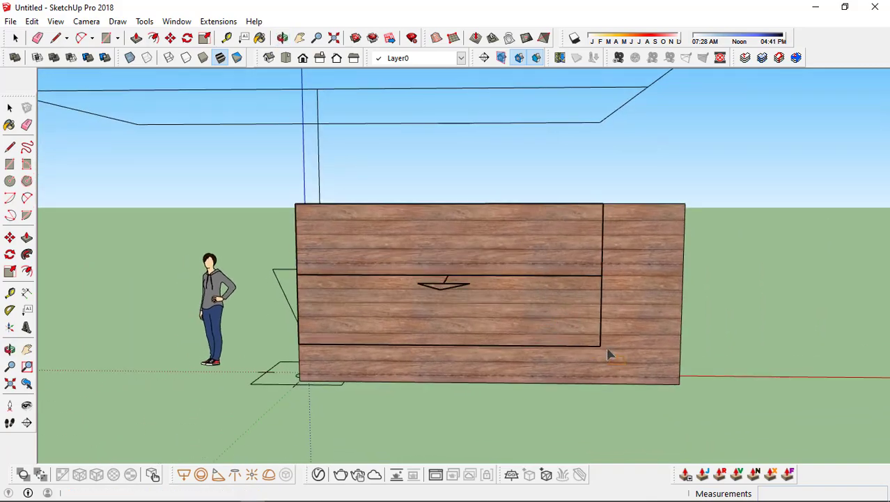
{"action": "left_click", "coordinate": [631, 357]}
Flip the new rectangle light along the component's blue axis so that it shines towards the wall
{"action": "middle_click_drag", "start_coordinate": [620, 344], "coordinate": [355, 349]}
{"action": "key", "text": "space"}
{"action": "left_click", "coordinate": [396, 303]}
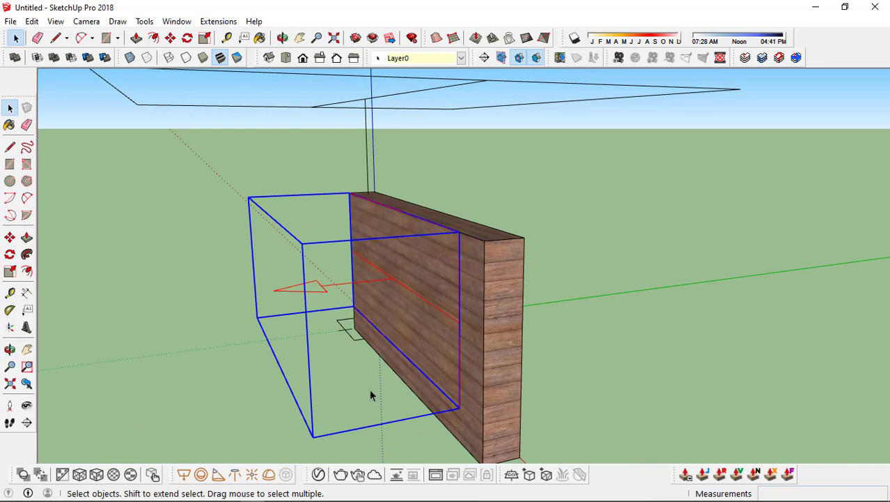
{"action": "right_click", "coordinate": [317, 295]}
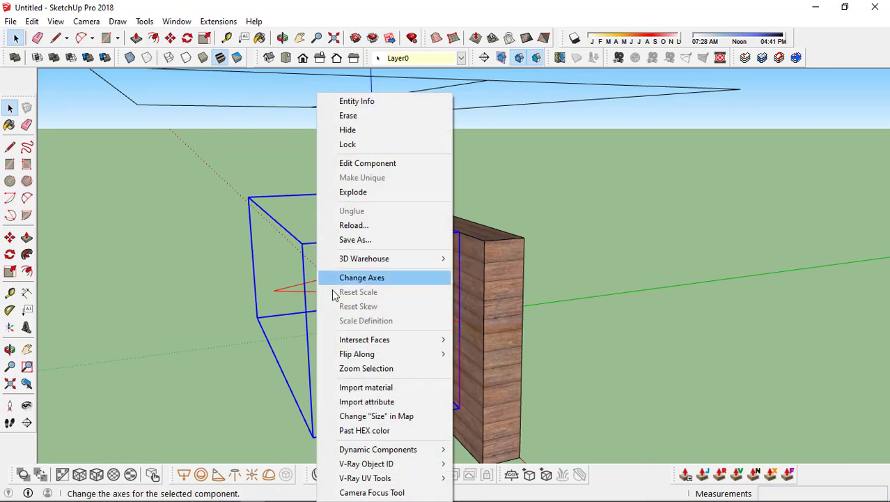
{"action": "mouse_move", "coordinate": [370, 355]}
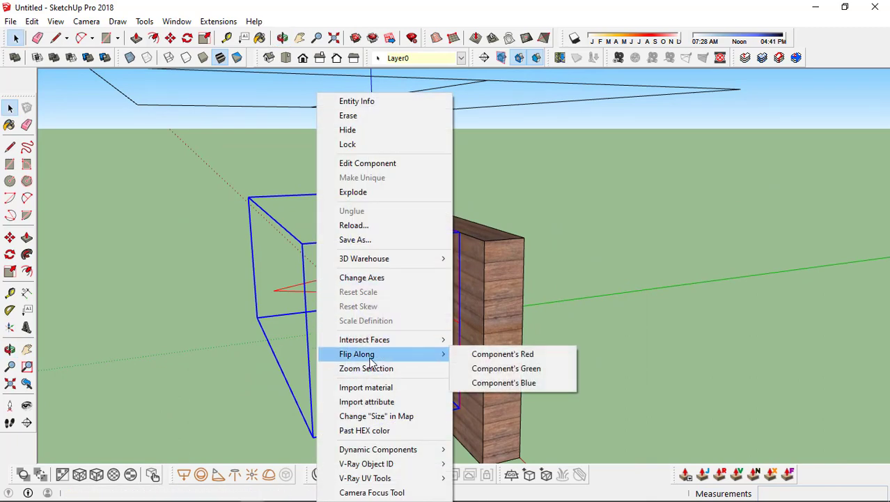
{"action": "left_click", "coordinate": [497, 384]}
{"action": "middle_click_drag", "start_coordinate": [380, 276], "coordinate": [421, 262]}
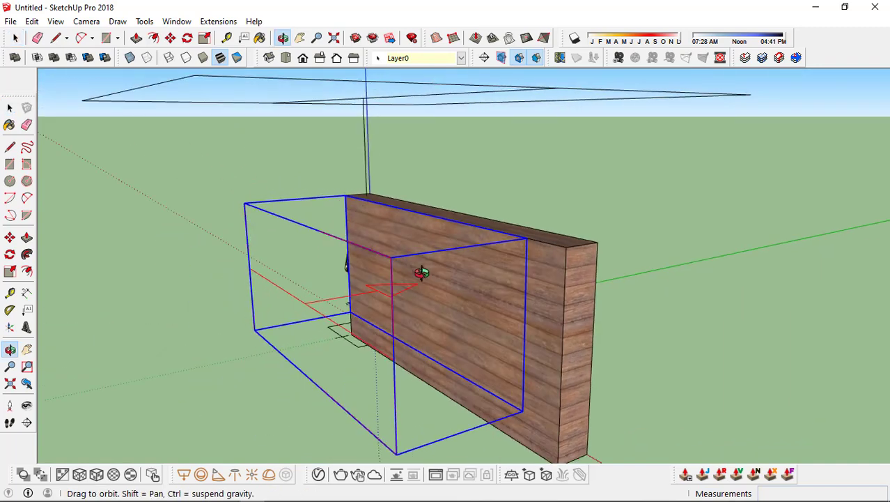
Move the flipped light about 1.5 m along the green axis so that it sits just in front of the wall
{"action": "key", "text": "m"}
{"action": "left_click", "coordinate": [617, 417]}
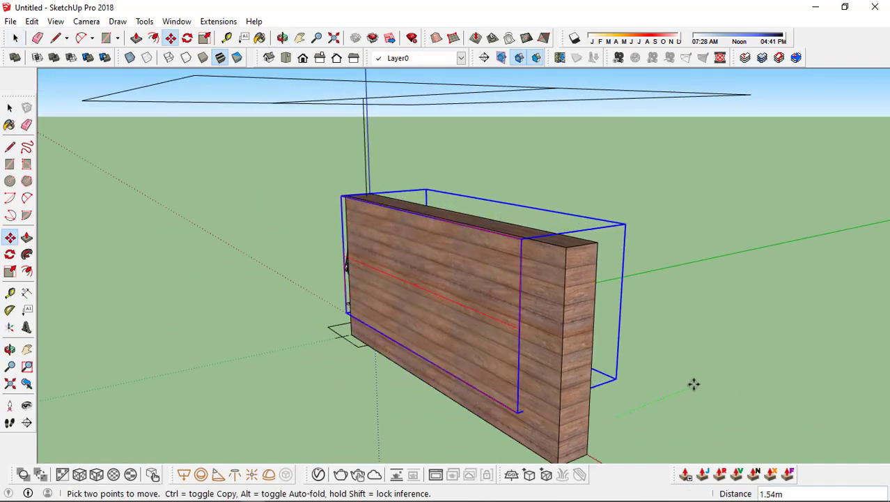
{"action": "middle_click_drag", "start_coordinate": [686, 389], "coordinate": [363, 425]}
{"action": "key", "text": "space"}
Set the intensity of Rectangle Light#1 to 10 in the V-Ray Asset Editor
{"action": "left_click", "coordinate": [318, 475]}
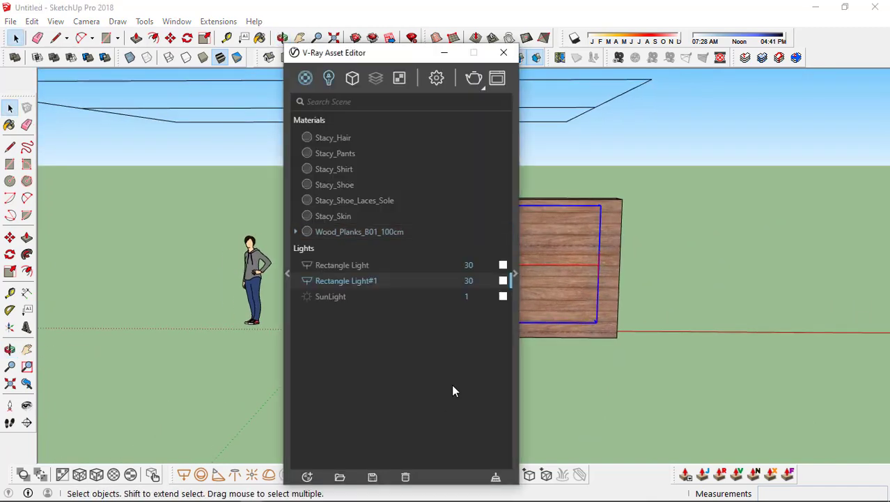
{"action": "left_click_drag", "start_coordinate": [393, 58], "coordinate": [646, 62]}
{"action": "left_click_drag", "start_coordinate": [737, 285], "coordinate": [670, 286]}
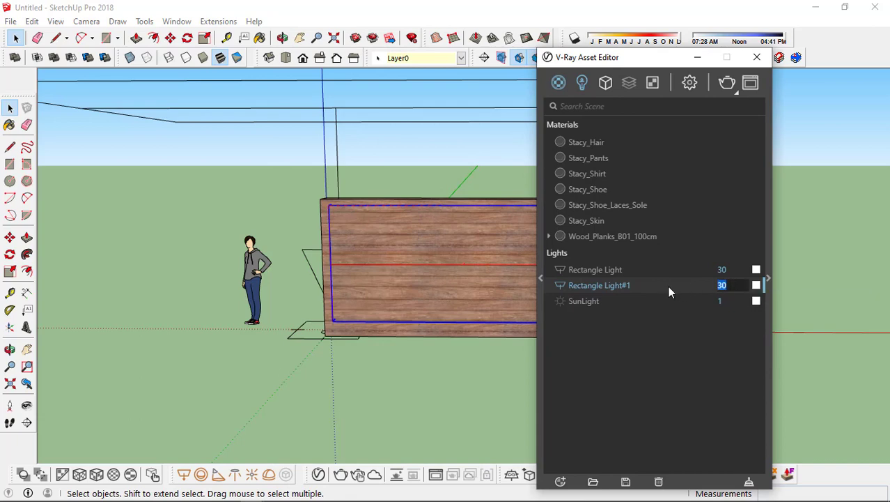
{"action": "type", "text": "10"}
{"action": "key", "text": "Return"}
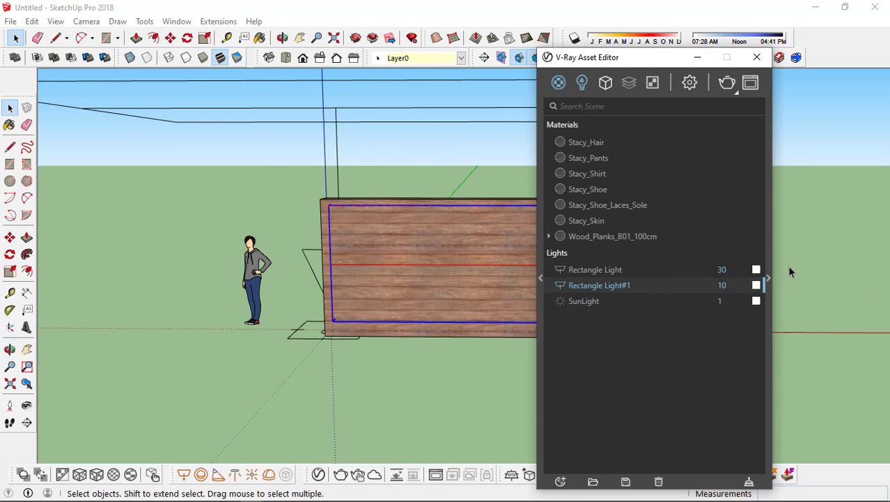
Change the color of Rectangle Light#1 to a pale yellow with a hue of 0.153
{"action": "left_click", "coordinate": [756, 285]}
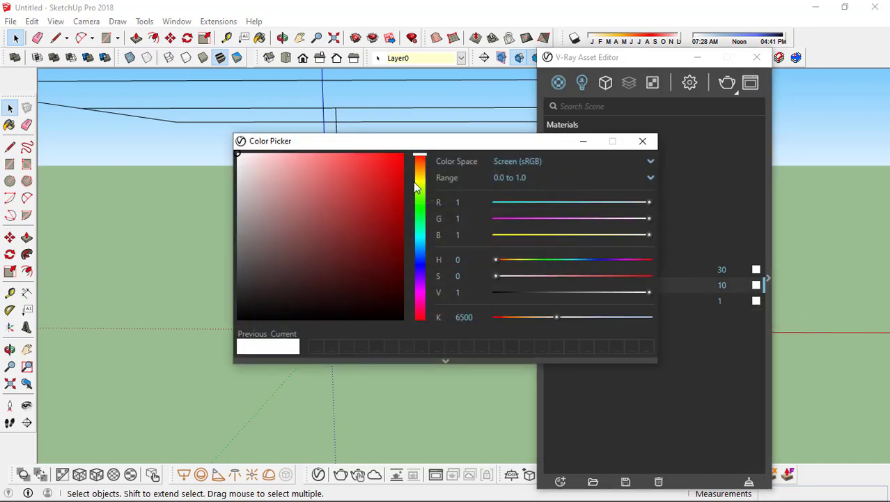
{"action": "left_click_drag", "start_coordinate": [417, 180], "coordinate": [419, 179]}
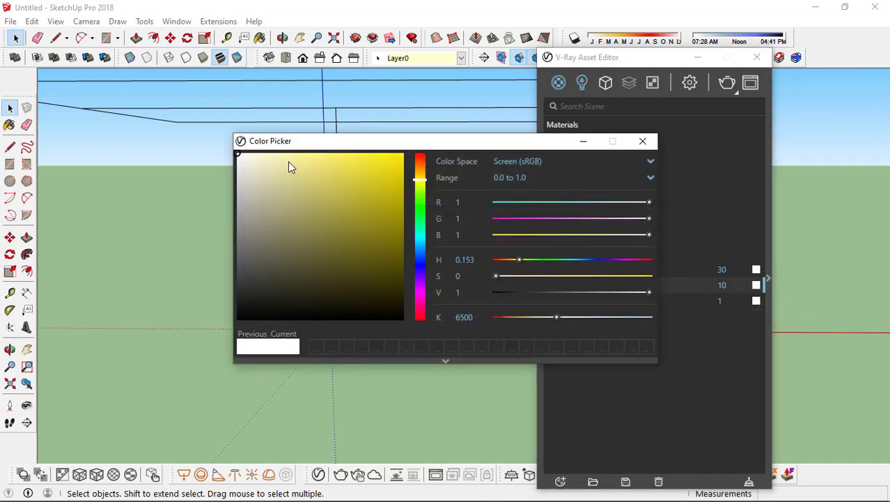
{"action": "mouse_move", "coordinate": [290, 166]}
{"action": "left_mouse_down"}
{"action": "mouse_move", "coordinate": [298, 156]}
{"action": "mouse_move", "coordinate": [314, 162]}
{"action": "mouse_move", "coordinate": [307, 158]}
{"action": "left_mouse_up"}
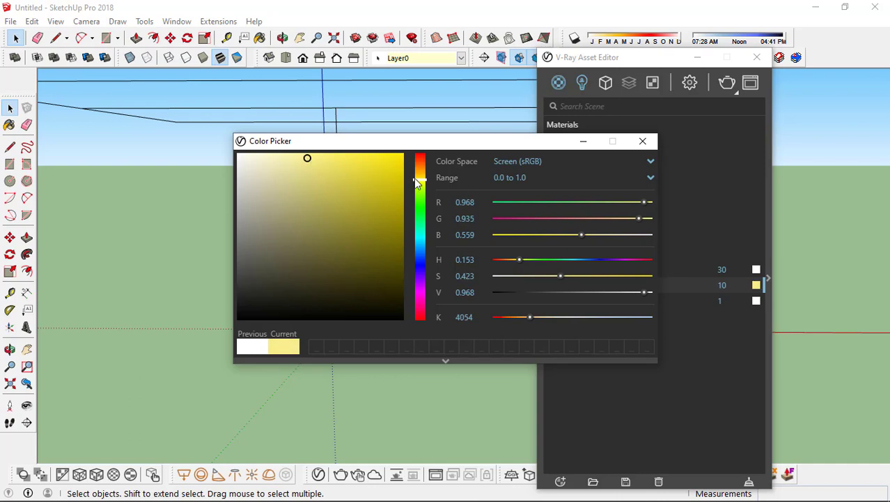
{"action": "left_click", "coordinate": [312, 157]}
{"action": "left_click", "coordinate": [642, 141]}
Render the wall with the yellow rectangle light, stop the render early and close the frame buffer
{"action": "scroll", "coordinate": [361, 289], "scroll_direction": "up", "scroll_amount": 2}
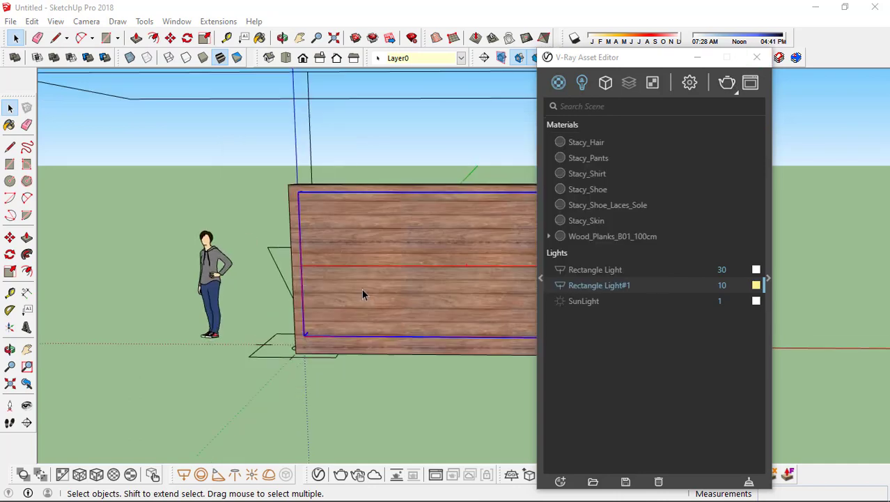
{"action": "middle_click_drag", "start_coordinate": [361, 289], "coordinate": [357, 282]}
{"action": "scroll", "coordinate": [440, 285], "scroll_direction": "up", "scroll_amount": 2}
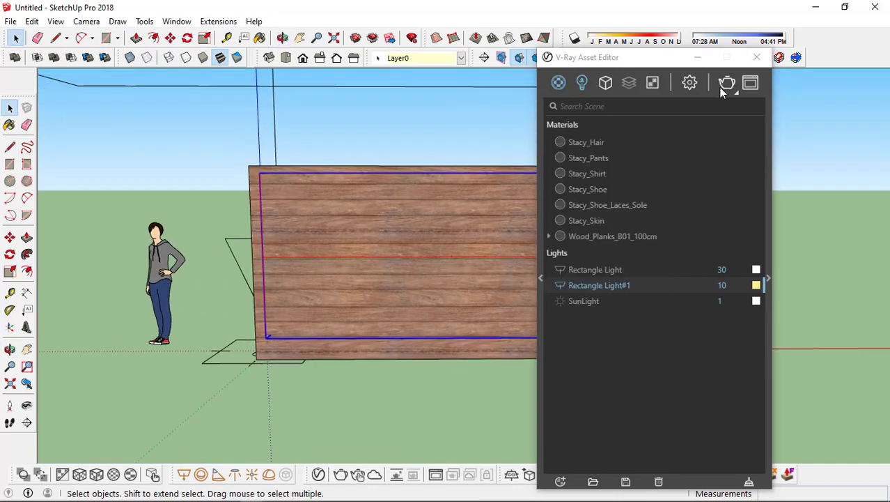
{"action": "left_click", "coordinate": [725, 86]}
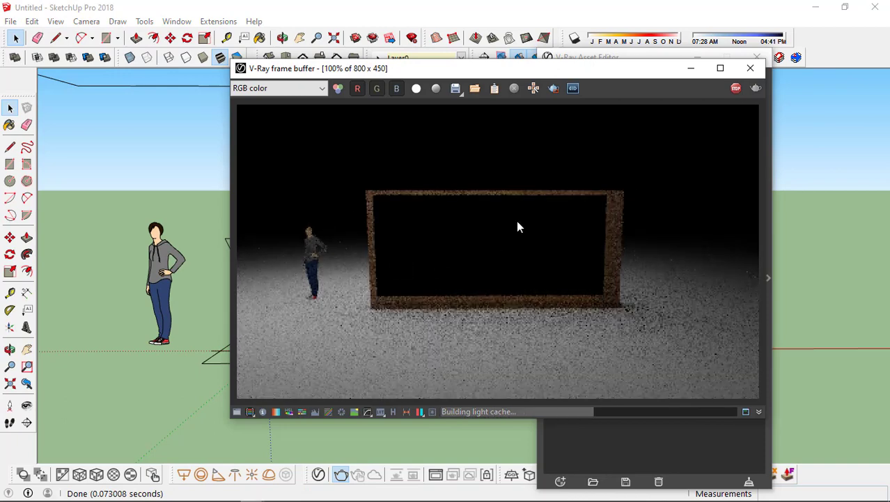
{"action": "left_click", "coordinate": [737, 88]}
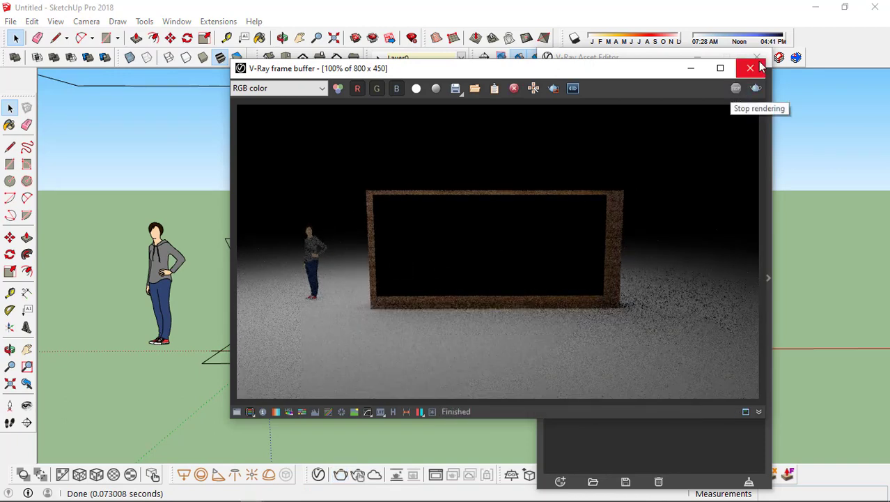
{"action": "left_click", "coordinate": [761, 67]}
Show only the lights in the Asset Editor and open the parameters of Rectangle Light#1
{"action": "left_click_drag", "start_coordinate": [632, 66], "coordinate": [364, 69]}
{"action": "left_click", "coordinate": [314, 85]}
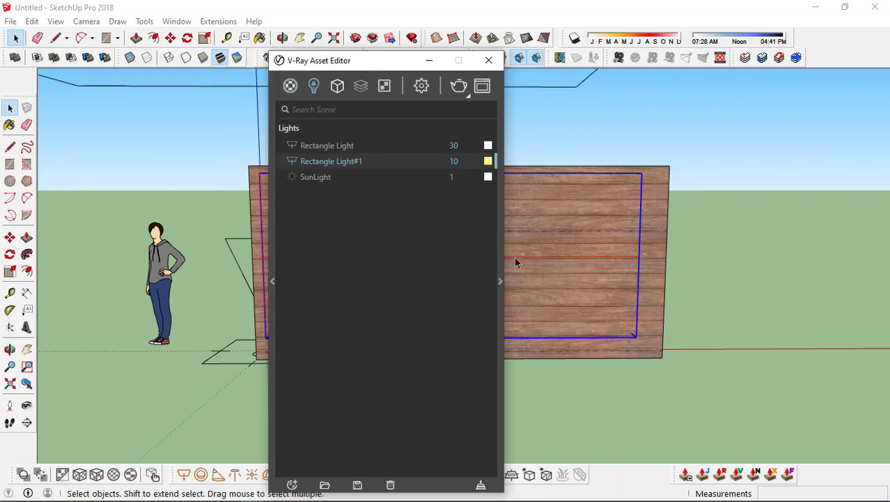
{"action": "left_click", "coordinate": [497, 320]}
{"action": "left_click_drag", "start_coordinate": [466, 68], "coordinate": [326, 69]}
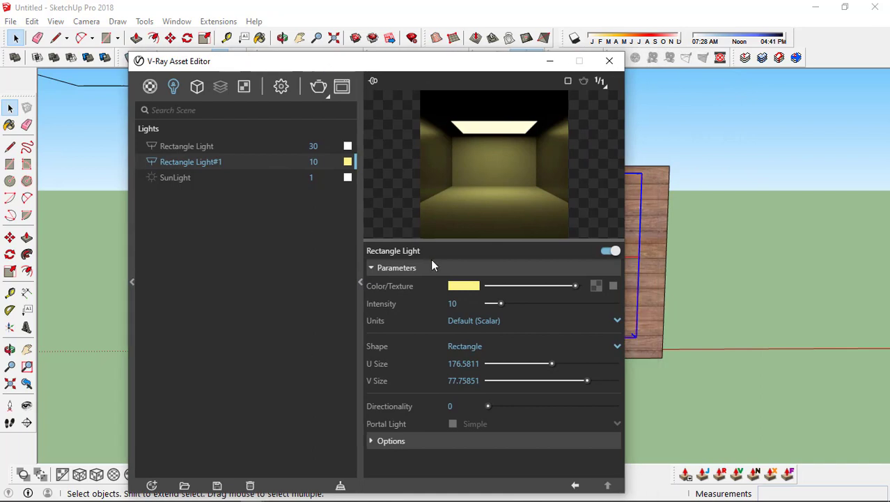
Open the options of Rectangle Light#1 and make the light invisible
{"action": "left_click", "coordinate": [397, 441]}
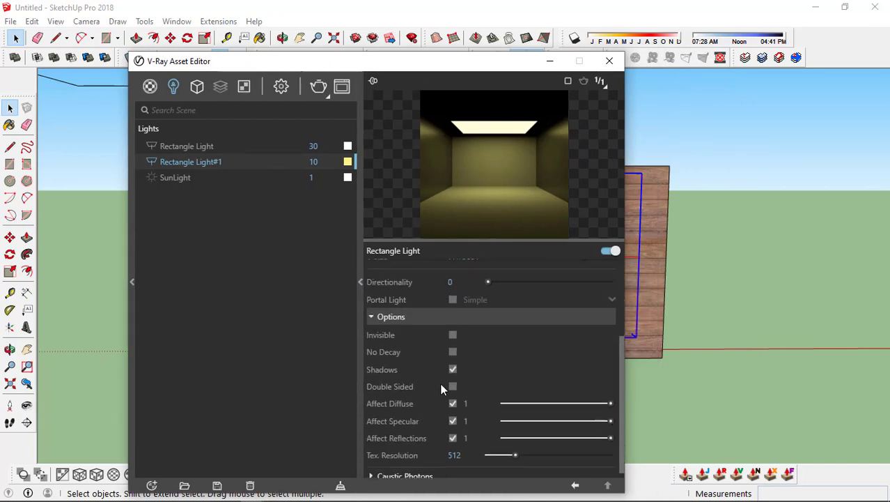
{"action": "left_click", "coordinate": [453, 328]}
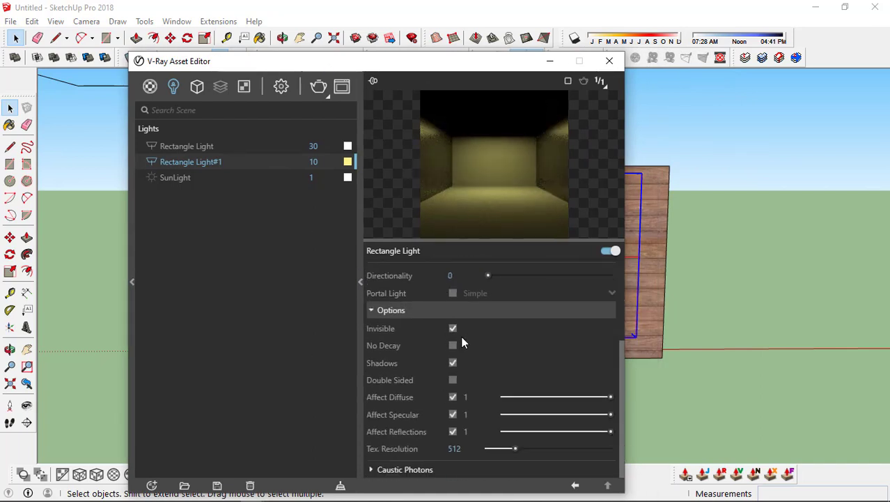
{"action": "mouse_move", "coordinate": [382, 81]}
{"action": "left_mouse_down"}
{"action": "mouse_move", "coordinate": [527, 70]}
{"action": "mouse_move", "coordinate": [618, 81]}
{"action": "left_mouse_up"}
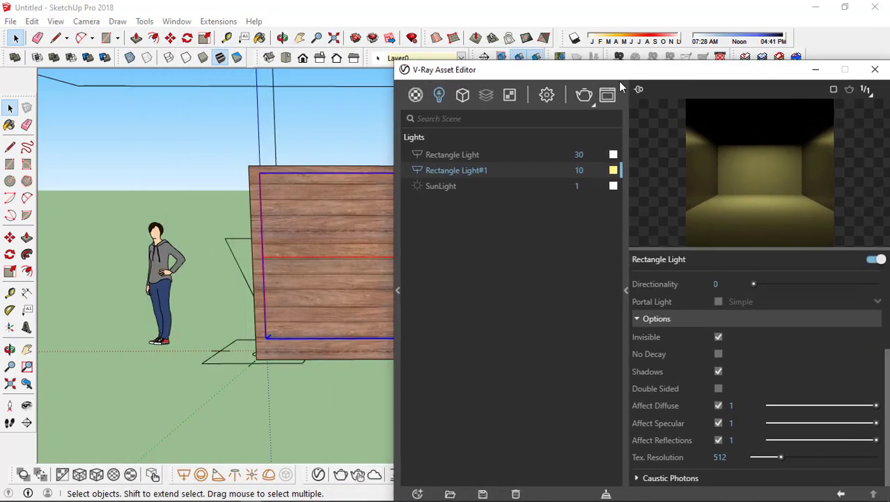
Render the wall with the invisible rectangle light, examine the wood up close, stop the render and close the frame buffer
{"action": "left_click", "coordinate": [582, 99]}
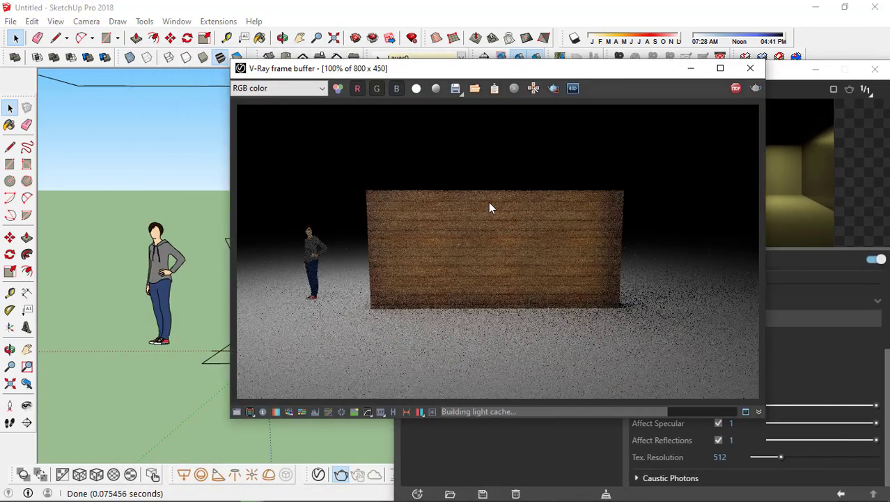
{"action": "scroll", "coordinate": [490, 203], "scroll_direction": "up", "scroll_amount": 1}
{"action": "scroll", "coordinate": [327, 206], "scroll_direction": "down", "scroll_amount": 1}
{"action": "scroll", "coordinate": [582, 296], "scroll_direction": "up", "scroll_amount": 1}
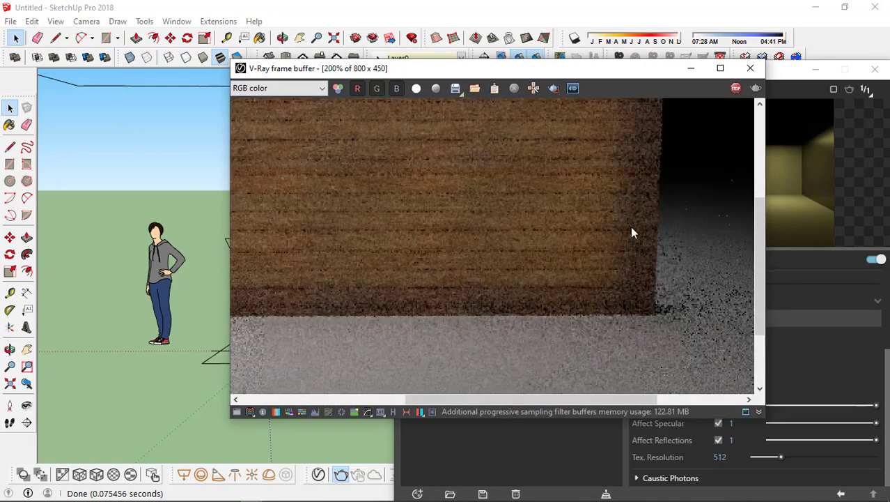
{"action": "scroll", "coordinate": [617, 224], "scroll_direction": "down", "scroll_amount": 1}
{"action": "scroll", "coordinate": [446, 193], "scroll_direction": "up", "scroll_amount": 1}
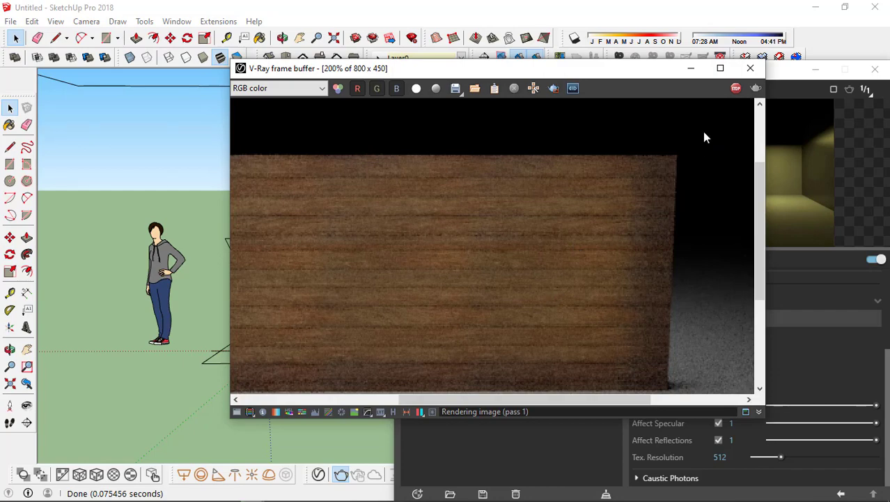
{"action": "left_click", "coordinate": [736, 87]}
{"action": "left_click", "coordinate": [751, 68]}
Set the render output image size to 1280 × 720, enable Safe Frame and close the Asset Editor
{"action": "left_click_drag", "start_coordinate": [751, 68], "coordinate": [627, 82]}
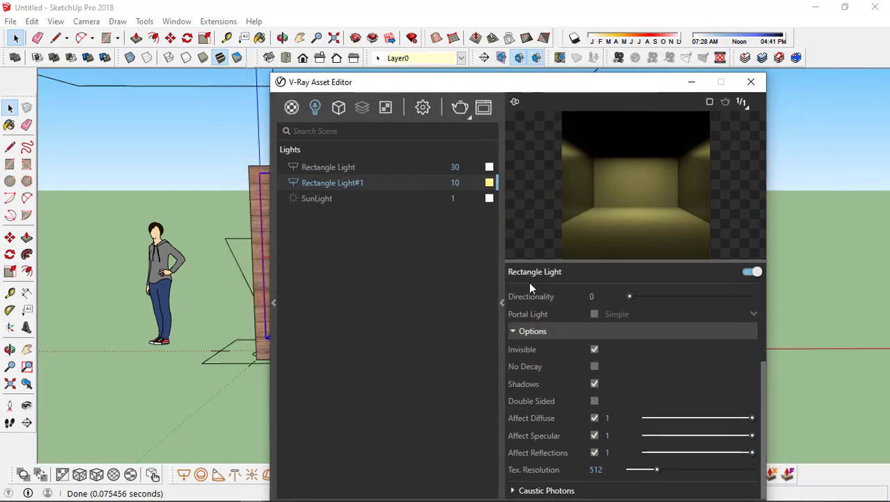
{"action": "left_click", "coordinate": [502, 303]}
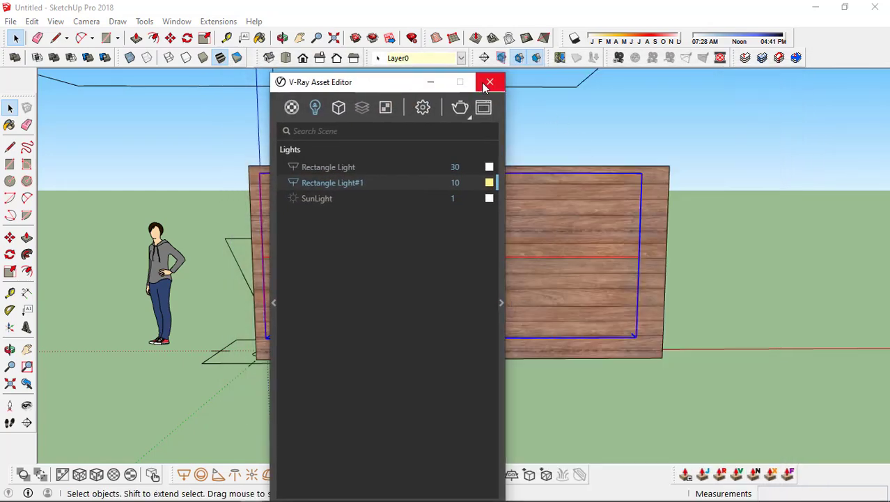
{"action": "left_click", "coordinate": [422, 108]}
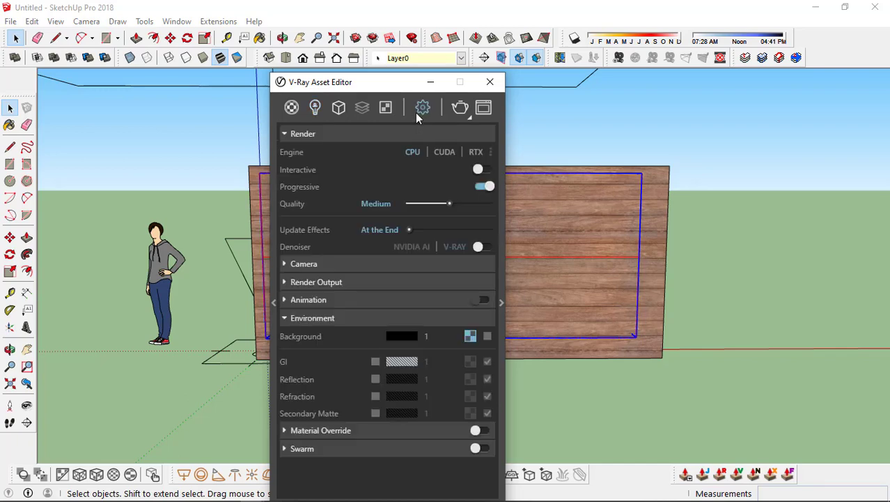
{"action": "left_click", "coordinate": [292, 283]}
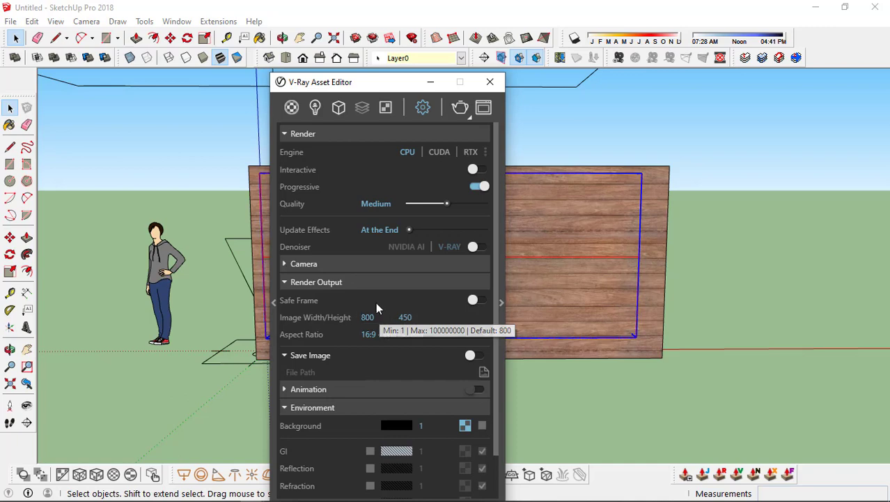
{"action": "type", "text": "1"}
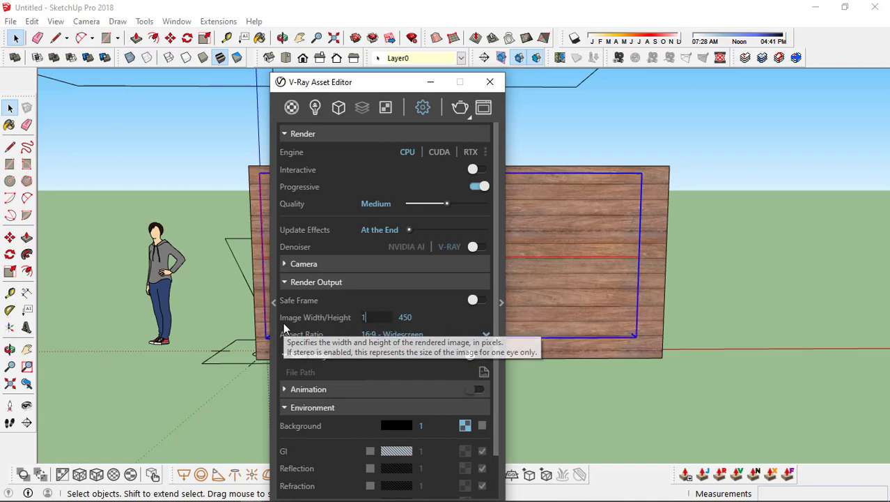
{"action": "type", "text": "280"}
{"action": "key", "text": "Return"}
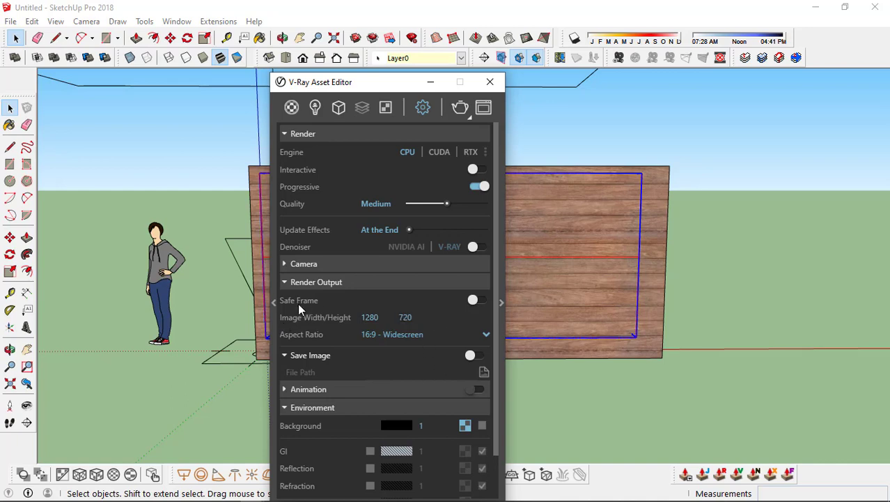
{"action": "left_click", "coordinate": [478, 301]}
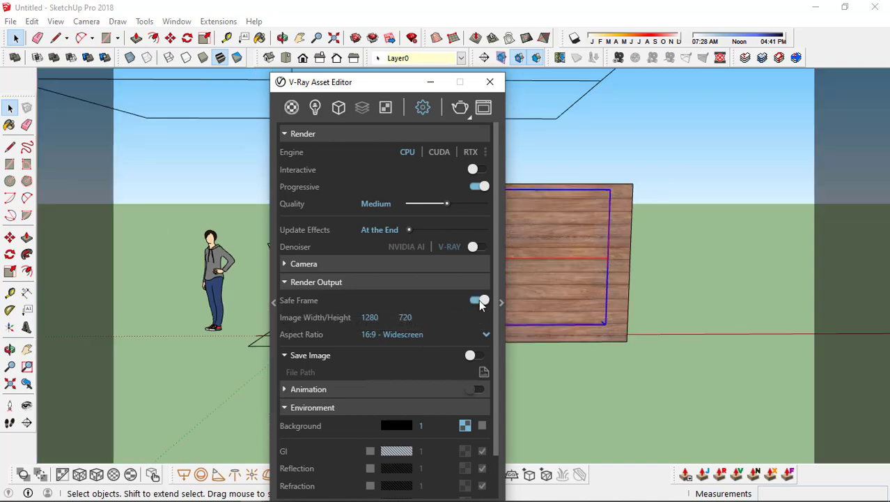
{"action": "left_click", "coordinate": [490, 82]}
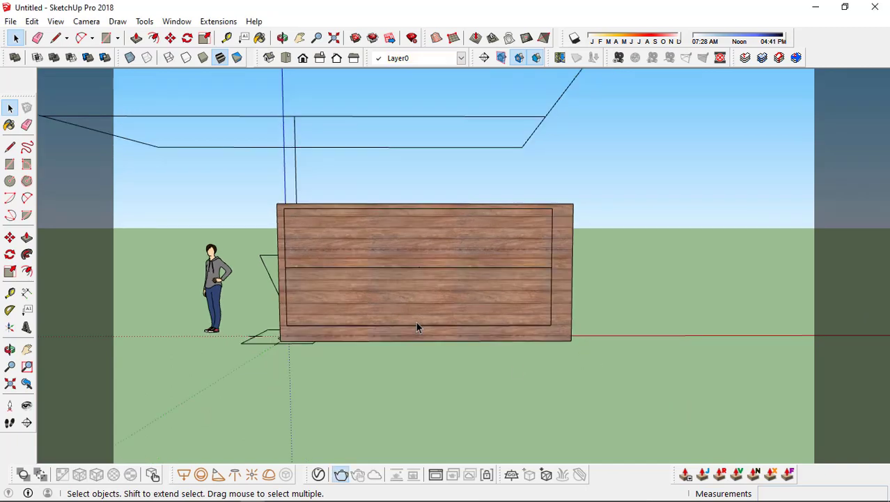
Frame the wood-clad wall from the front and set the camera's field of view to 60 degrees
{"action": "scroll", "coordinate": [333, 317], "scroll_direction": "up", "scroll_amount": 1}
{"action": "scroll", "coordinate": [386, 325], "scroll_direction": "up", "scroll_amount": 1}
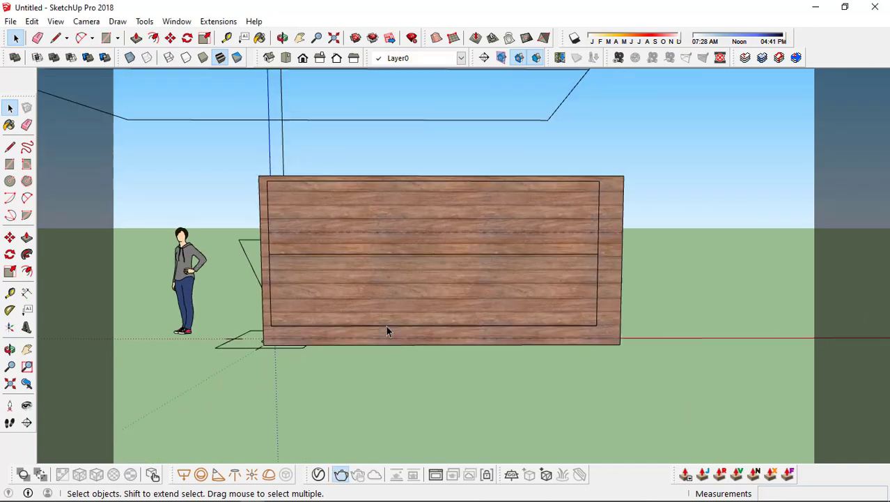
{"action": "scroll", "coordinate": [386, 326], "scroll_direction": "down", "scroll_amount": 1}
{"action": "scroll", "coordinate": [439, 296], "scroll_direction": "up", "scroll_amount": 1}
{"action": "left_click", "coordinate": [55, 21]}
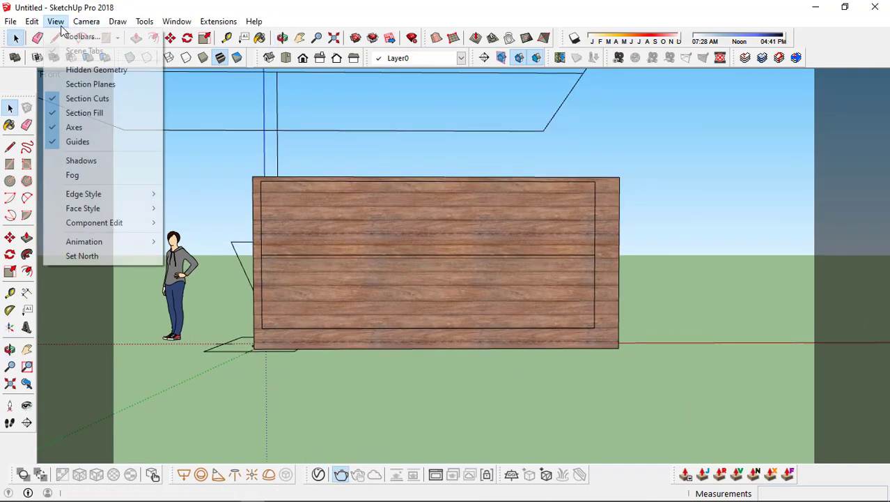
{"action": "mouse_move", "coordinate": [99, 244]}
{"action": "left_click", "coordinate": [218, 150]}
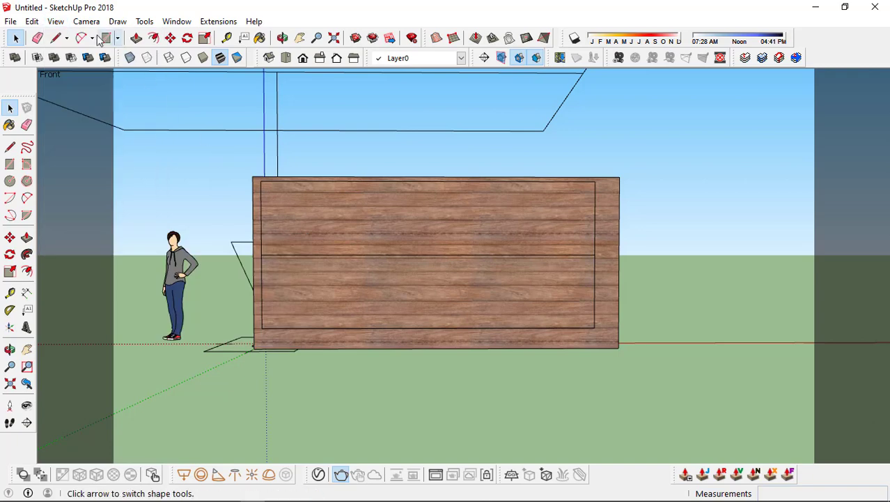
{"action": "left_click", "coordinate": [87, 21]}
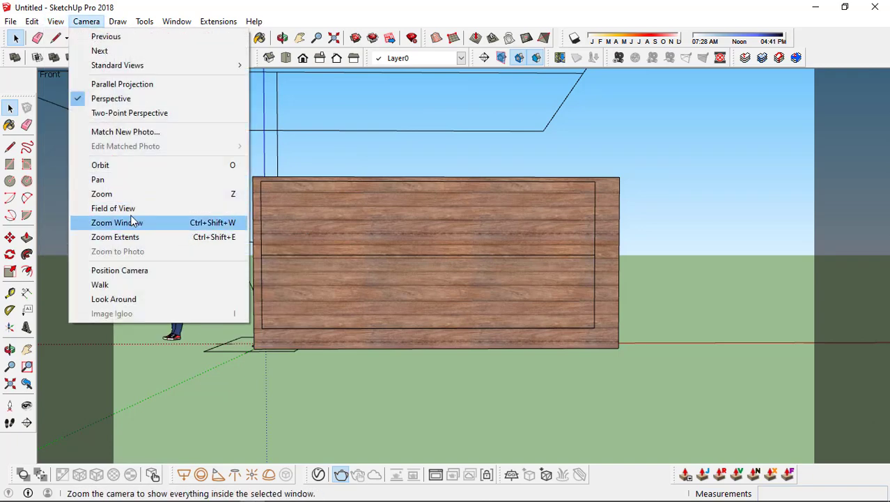
{"action": "left_click", "coordinate": [111, 209]}
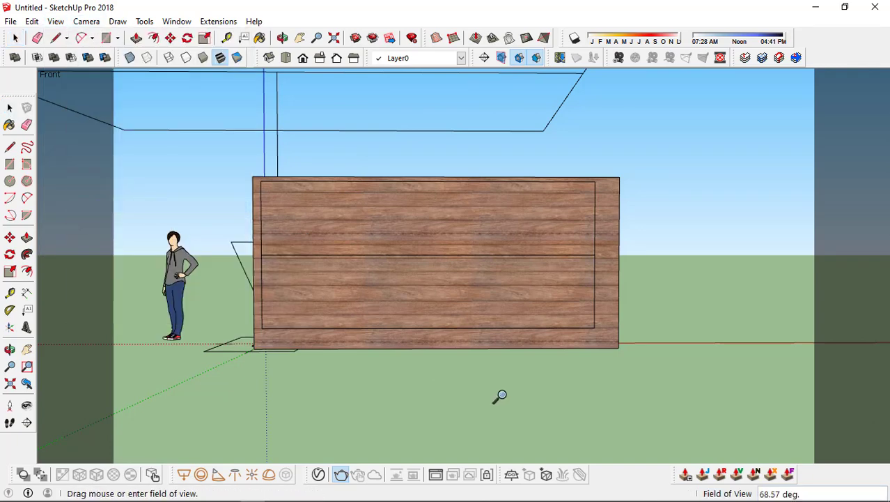
{"action": "type", "text": "60"}
{"action": "key", "text": "Return"}
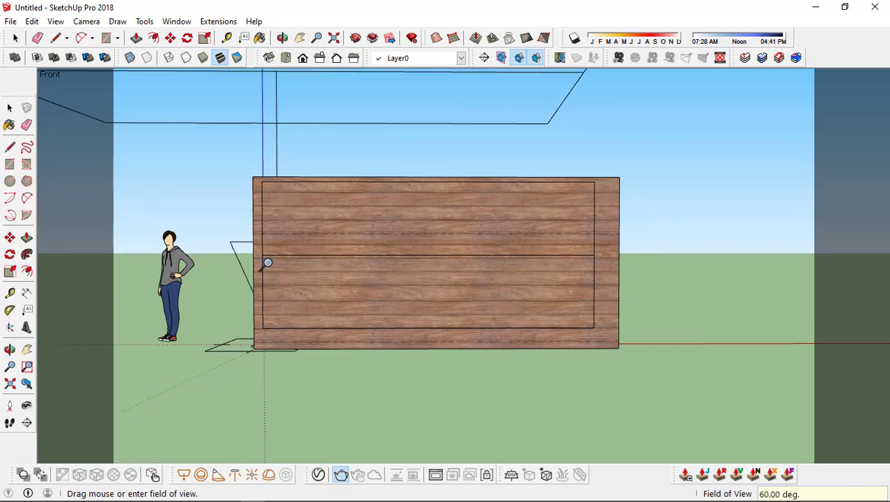
Add a scene of the current front view, saving the style changes as a new style
{"action": "left_click", "coordinate": [56, 21]}
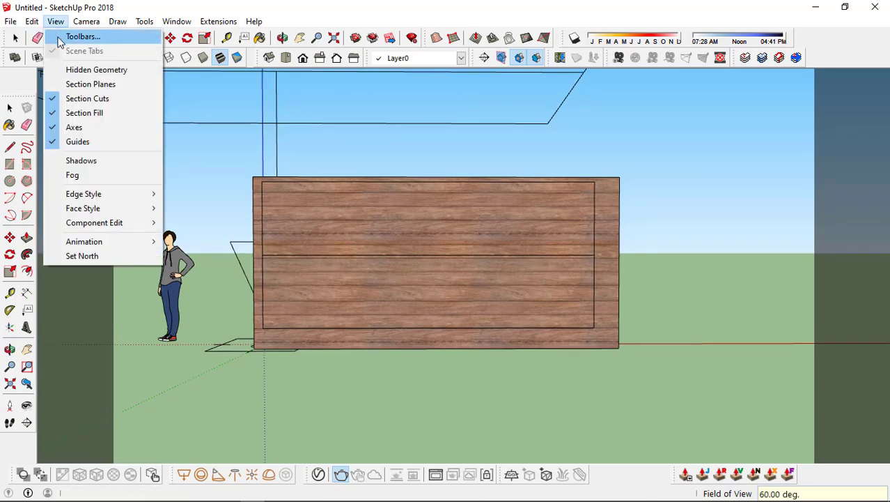
{"action": "mouse_move", "coordinate": [94, 243]}
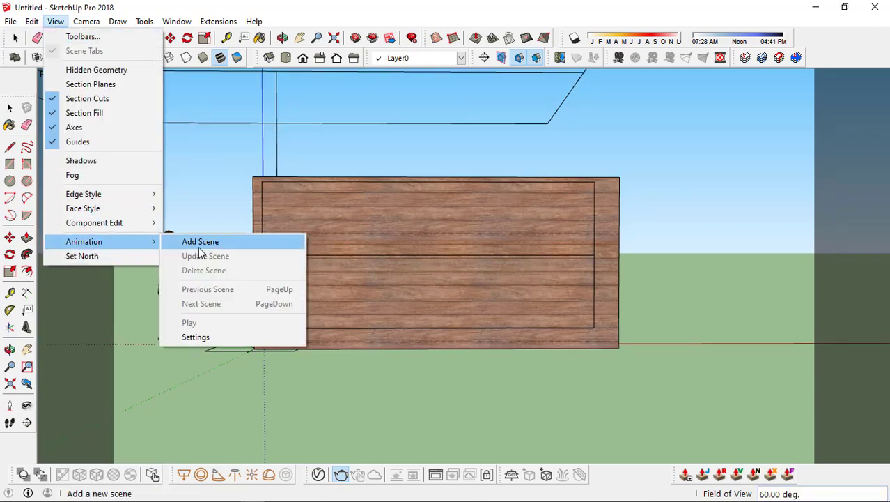
{"action": "left_click", "coordinate": [200, 241]}
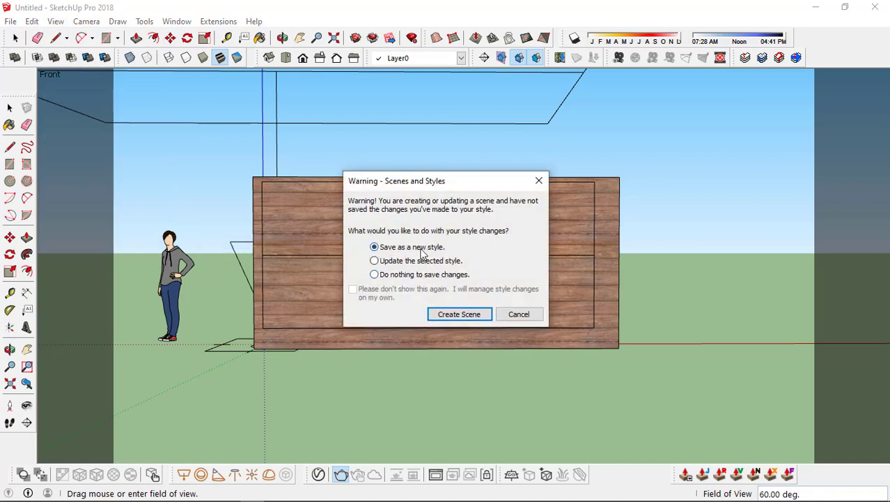
{"action": "left_click", "coordinate": [456, 314]}
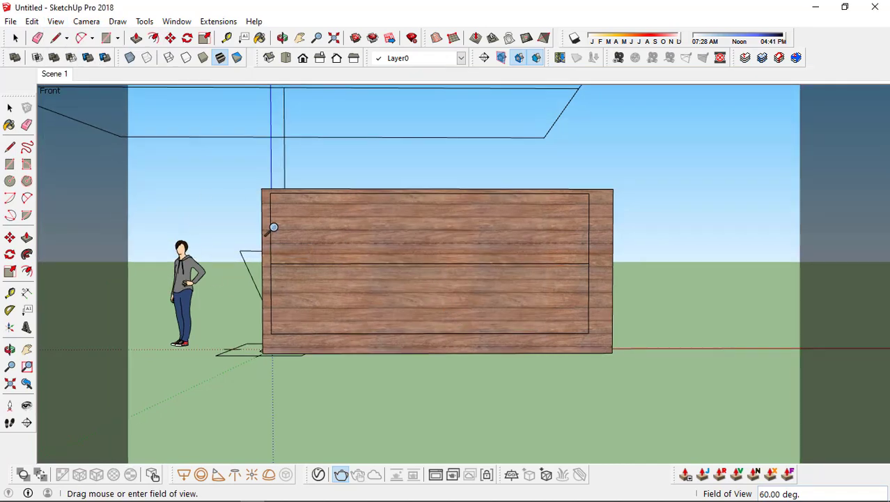
{"action": "key", "text": "space"}
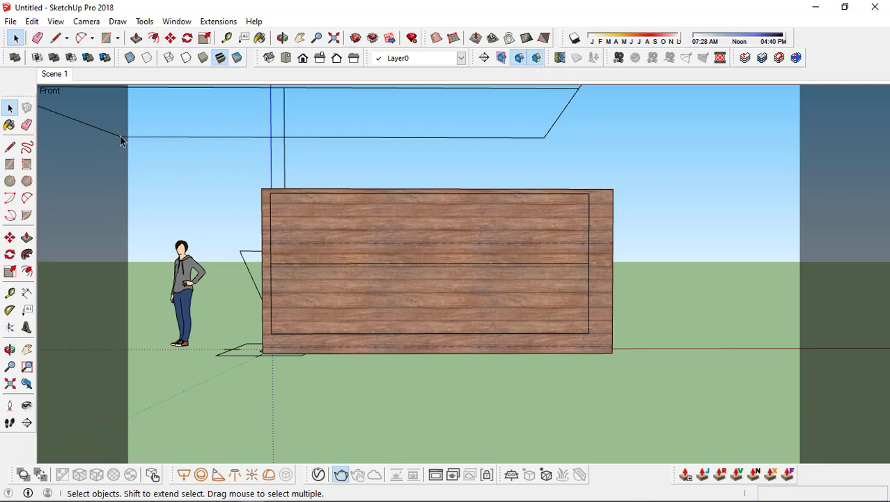
Move the large overhead rectangle light along the red and green axes so that it sits above the front of the wall
{"action": "left_click", "coordinate": [414, 137]}
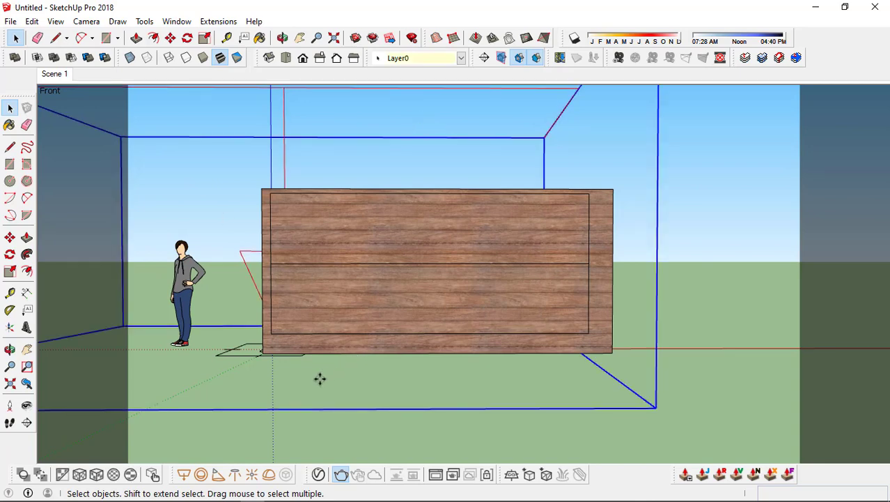
{"action": "key", "text": "m"}
{"action": "left_click", "coordinate": [299, 388]}
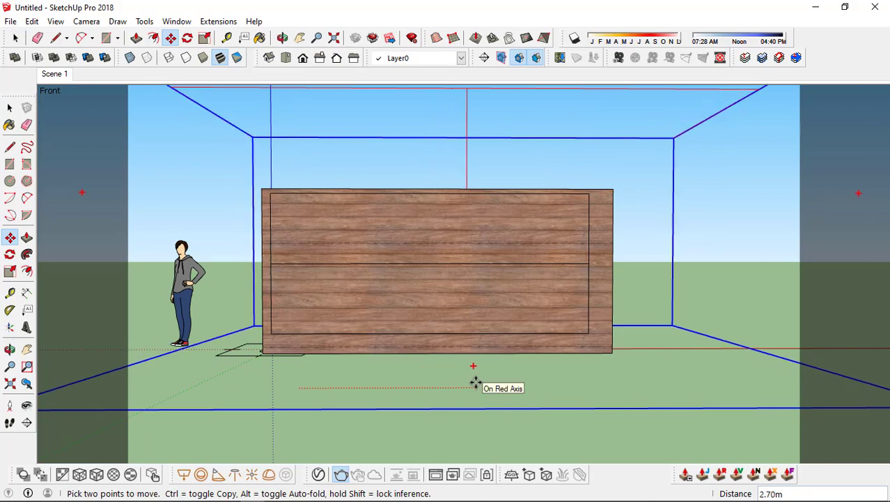
{"action": "middle_click_drag", "start_coordinate": [405, 200], "coordinate": [522, 358]}
{"action": "key", "text": "Escape"}
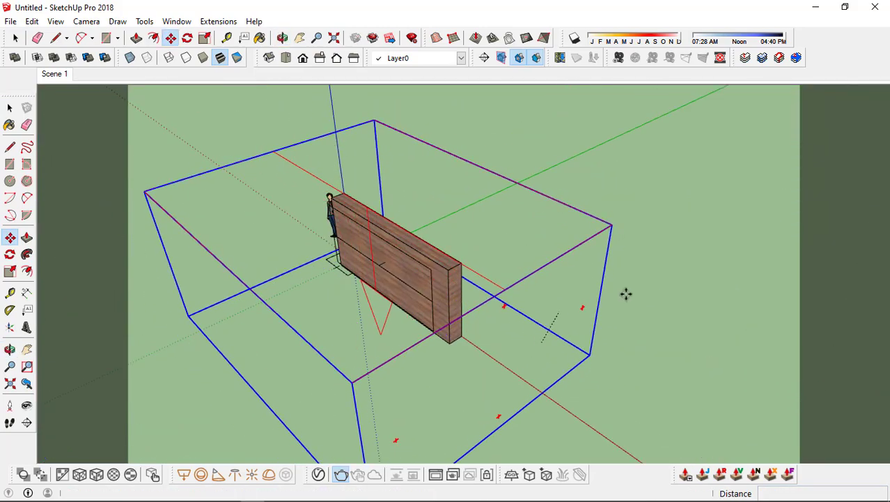
{"action": "left_click", "coordinate": [513, 257]}
{"action": "left_click", "coordinate": [535, 325]}
{"action": "left_click", "coordinate": [543, 306]}
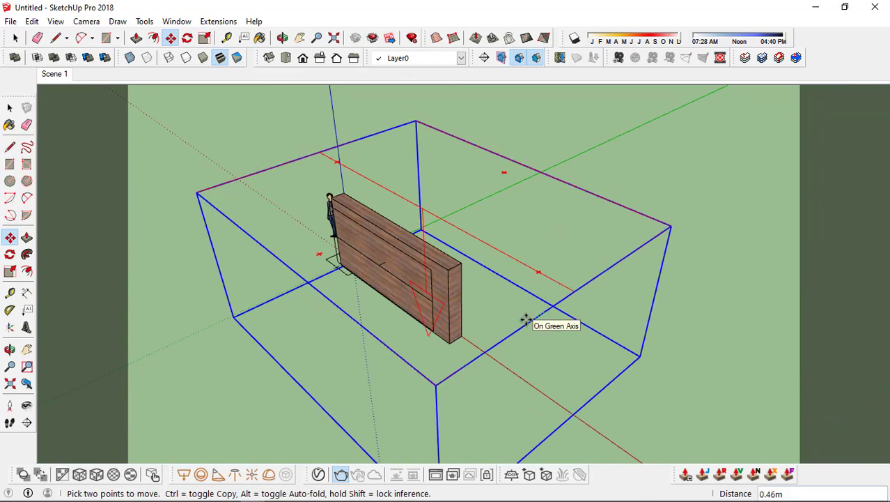
{"action": "left_click", "coordinate": [526, 318]}
{"action": "key", "text": "space"}
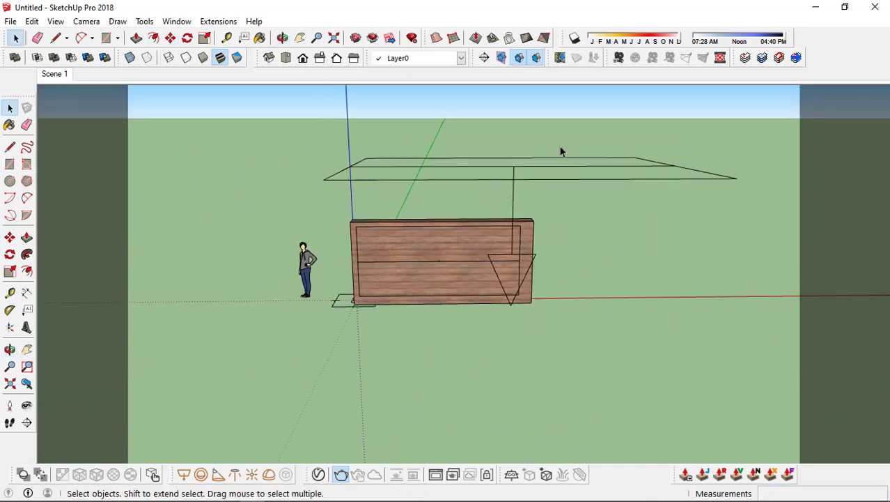
Scale the large overhead rectangle light along the red axis by about 0.77
{"action": "scroll", "coordinate": [550, 148], "scroll_direction": "up", "scroll_amount": 2}
{"action": "left_click", "coordinate": [543, 148]}
{"action": "key", "text": "s"}
{"action": "middle_click_drag", "start_coordinate": [542, 150], "coordinate": [737, 243]}
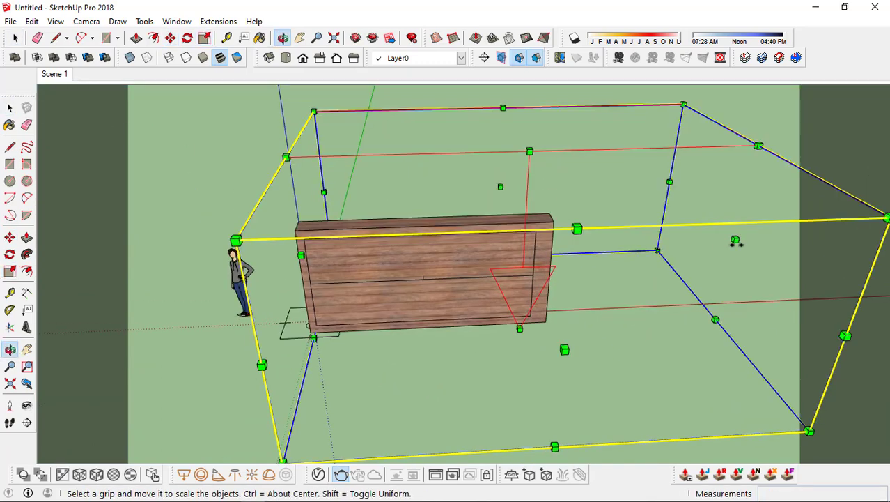
{"action": "left_click", "coordinate": [736, 241]}
{"action": "left_click_drag", "start_coordinate": [627, 243], "coordinate": [640, 243]}
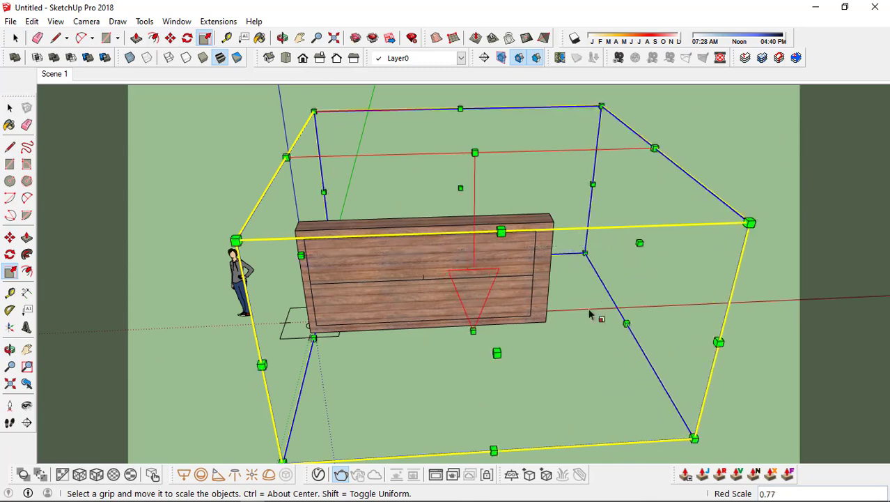
Move the narrowed overhead light slightly back along the red axis, toward the standing figure, to center it over the wall
{"action": "key", "text": "m"}
{"action": "left_click", "coordinate": [582, 344]}
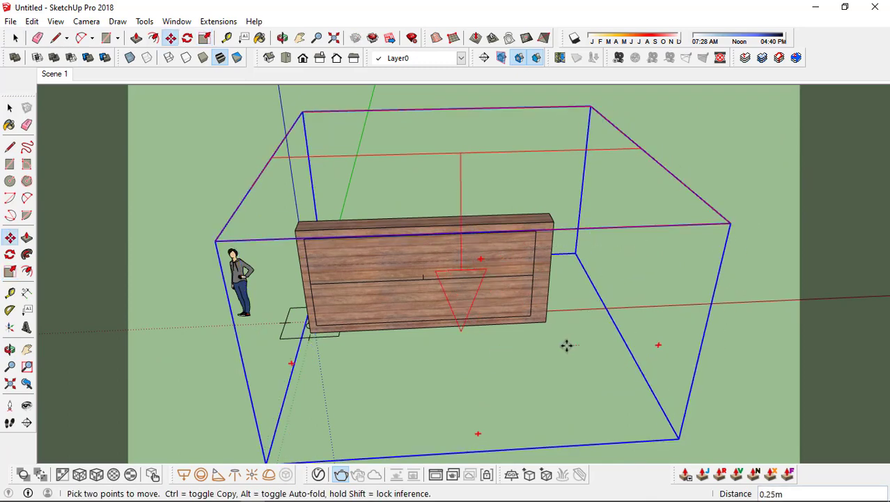
{"action": "left_click", "coordinate": [560, 346]}
{"action": "key", "text": "space"}
{"action": "left_click", "coordinate": [715, 245]}
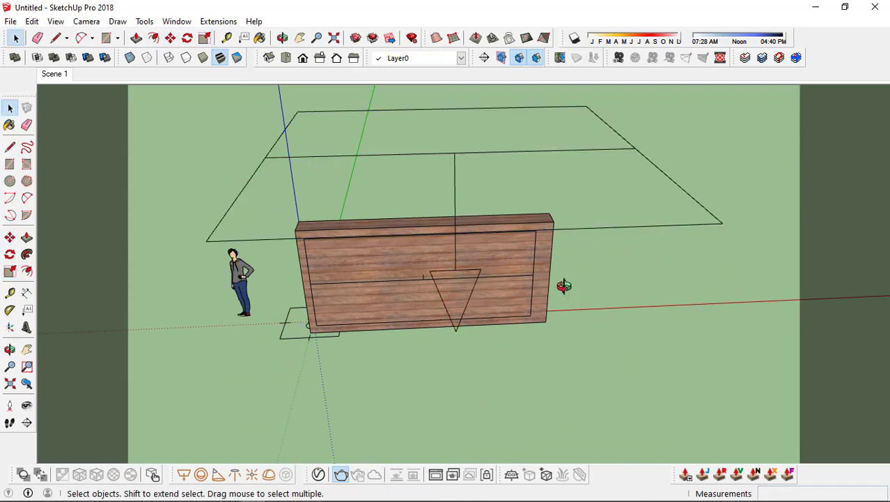
Return to the Scene 1 view and save the model as vray_lights
{"action": "middle_click_drag", "start_coordinate": [564, 286], "coordinate": [560, 244]}
{"action": "left_click", "coordinate": [70, 76]}
{"action": "key", "text": "2"}
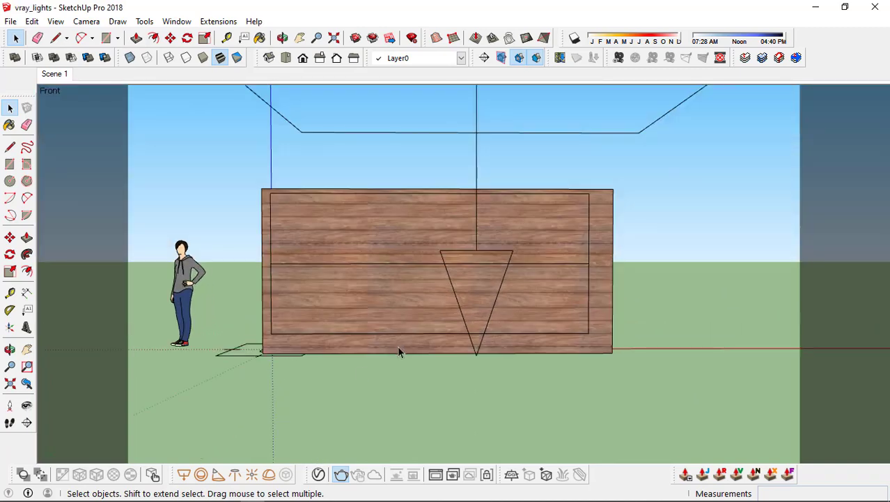
Draw a large rectangle on the ground as a floor plane extending beneath the wall, lights and standing figure
{"action": "key", "text": "r"}
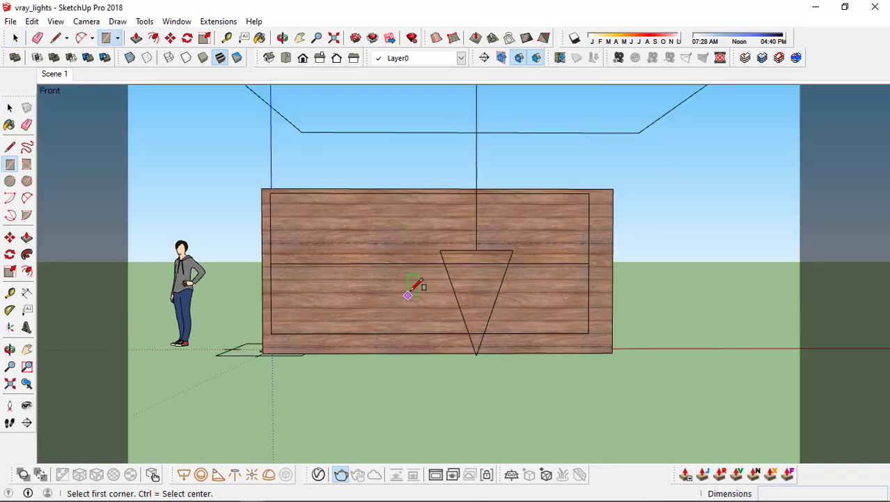
{"action": "middle_click_drag", "start_coordinate": [413, 289], "coordinate": [223, 322]}
{"action": "left_click", "coordinate": [198, 301]}
{"action": "scroll", "coordinate": [202, 297], "scroll_direction": "down", "scroll_amount": 2}
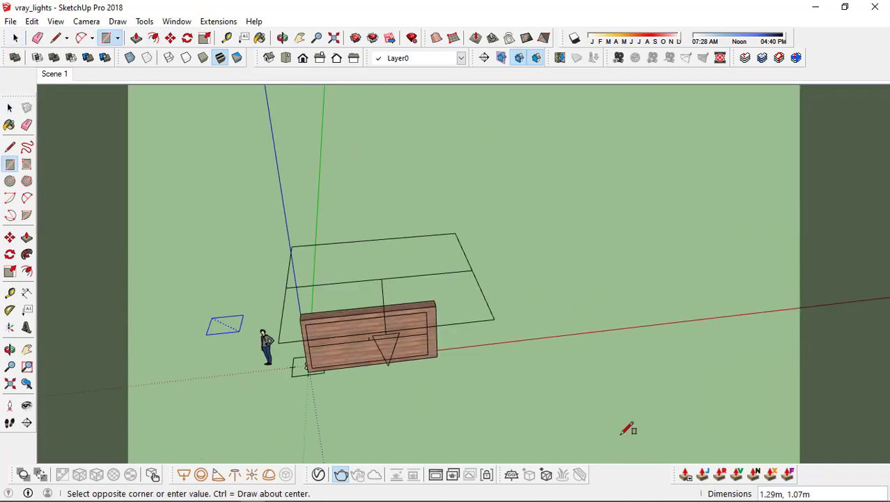
{"action": "left_click", "coordinate": [634, 433]}
Move the standing figure forward from the wall so that its feet rest on the floor plane
{"action": "middle_click_drag", "start_coordinate": [318, 422], "coordinate": [254, 339]}
{"action": "key", "text": "space"}
{"action": "scroll", "coordinate": [254, 339], "scroll_direction": "up", "scroll_amount": 3}
{"action": "scroll", "coordinate": [255, 341], "scroll_direction": "up", "scroll_amount": 3}
{"action": "left_click", "coordinate": [244, 342]}
{"action": "key", "text": "m"}
{"action": "left_click", "coordinate": [234, 382]}
{"action": "left_click", "coordinate": [54, 74]}
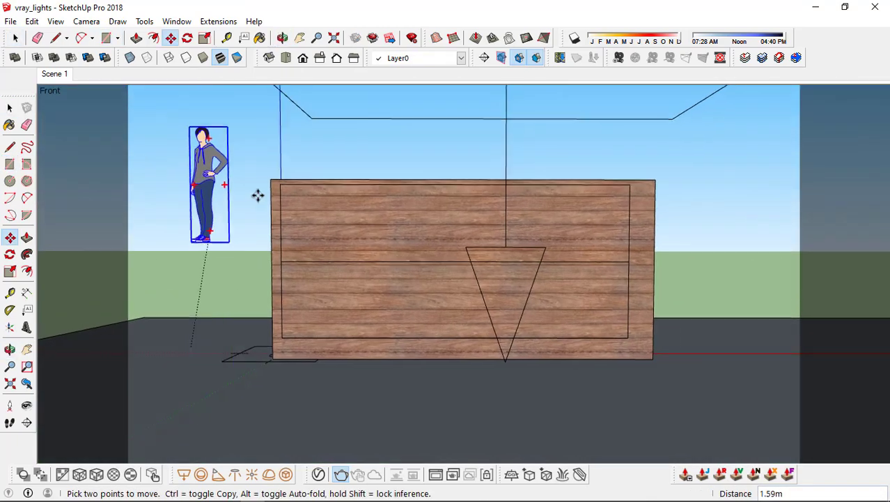
{"action": "scroll", "coordinate": [189, 369], "scroll_direction": "up", "scroll_amount": 7}
{"action": "left_click", "coordinate": [177, 376]}
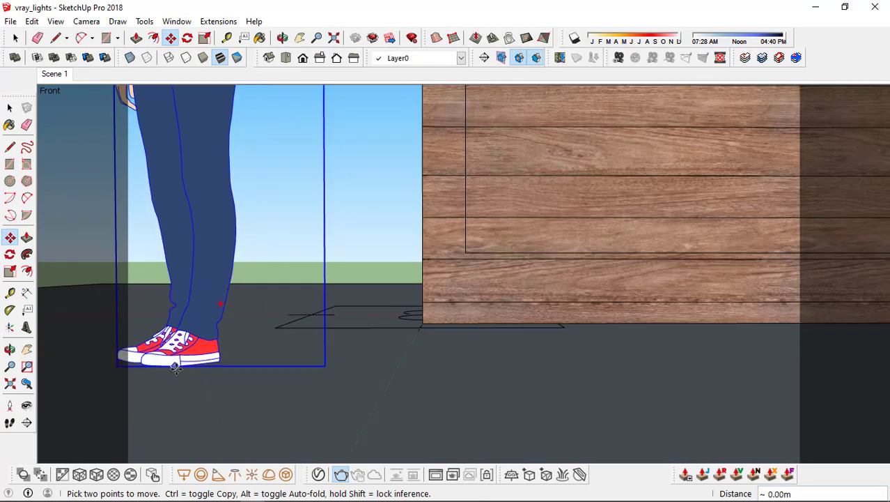
{"action": "left_click", "coordinate": [177, 364]}
{"action": "scroll", "coordinate": [178, 363], "scroll_direction": "down", "scroll_amount": 6}
{"action": "scroll", "coordinate": [209, 373], "scroll_direction": "down", "scroll_amount": 2}
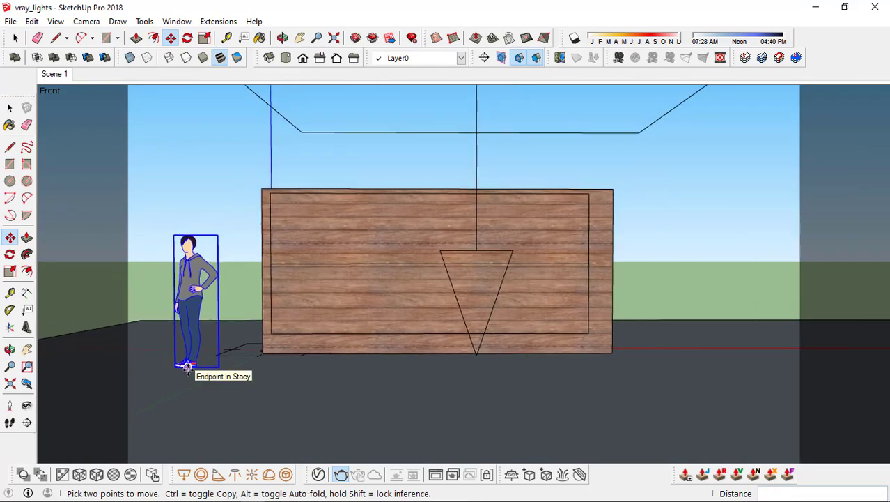
Copy the figure about 6.81 m along the red axis past the wall, and copy that one about 2.64 m toward the camera
{"action": "left_click", "coordinate": [187, 368]}
{"action": "key", "text": "ctrl"}
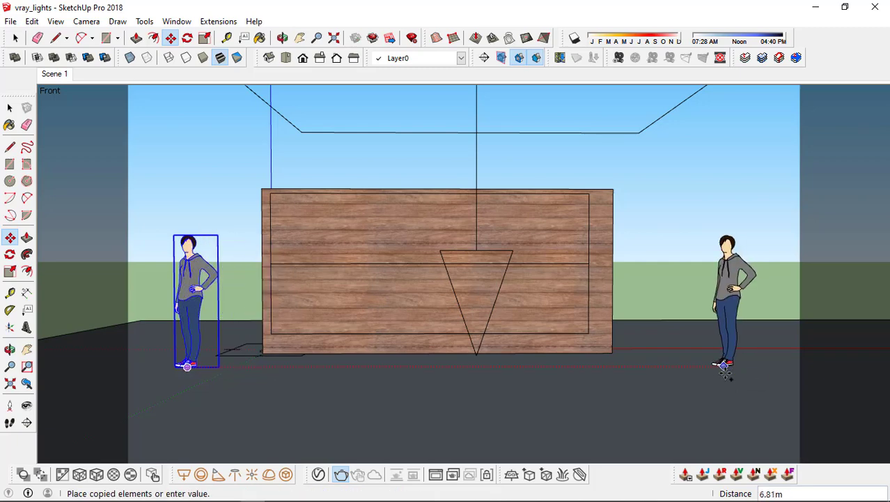
{"action": "left_click", "coordinate": [724, 363]}
{"action": "left_click", "coordinate": [727, 363]}
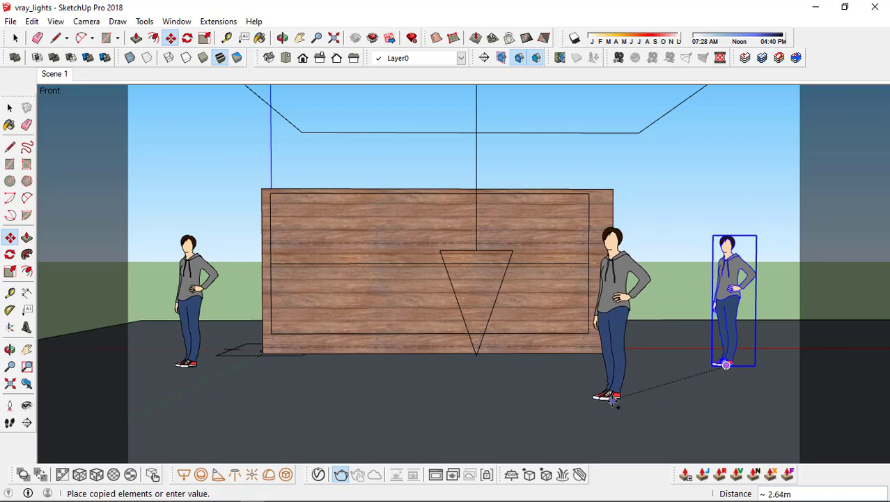
{"action": "left_click", "coordinate": [606, 398]}
{"action": "key", "text": "space"}
Walk the camera slightly back from the wall to widen the view
{"action": "left_click", "coordinate": [11, 423]}
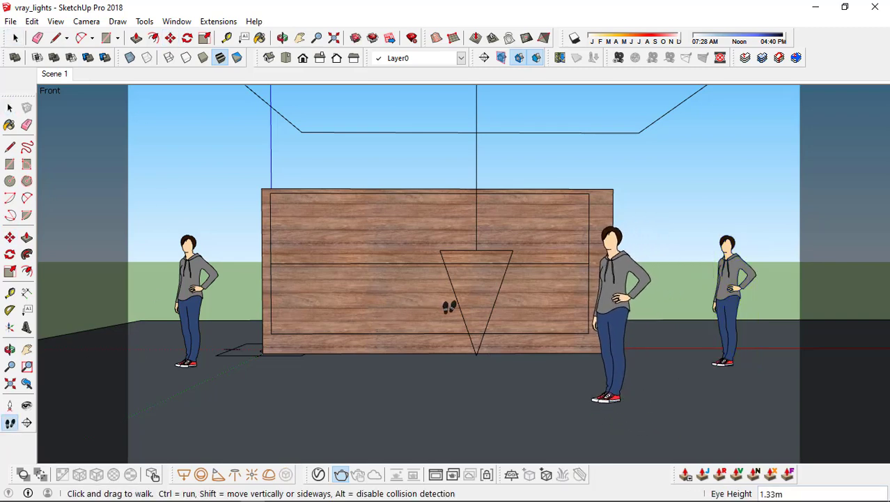
{"action": "left_click_drag", "start_coordinate": [449, 306], "coordinate": [462, 313]}
{"action": "key", "text": "space"}
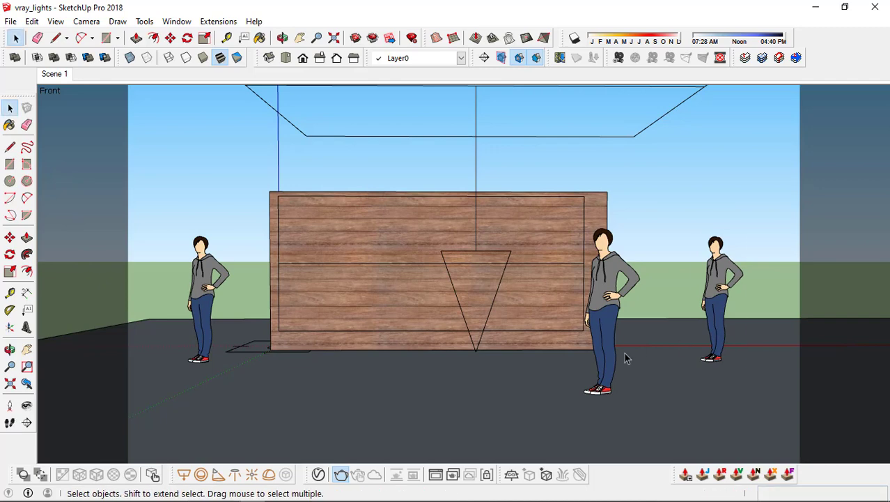
Move the two copied figures together along the red axis, away from the wall, until they clear its end
{"action": "left_click", "coordinate": [714, 327]}
{"action": "left_click", "coordinate": [603, 341], "text": "shift"}
{"action": "key", "text": "m"}
{"action": "left_click", "coordinate": [585, 423]}
{"action": "left_click", "coordinate": [624, 421]}
{"action": "key", "text": "space"}
Move the original figure slightly forward and farther away from the wall's end
{"action": "left_click", "coordinate": [248, 381]}
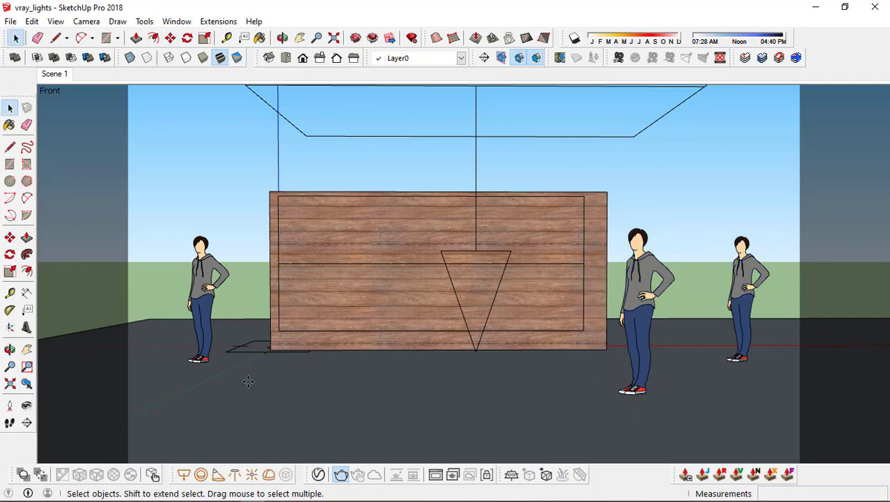
{"action": "left_click", "coordinate": [204, 327]}
{"action": "key", "text": "m"}
{"action": "left_click", "coordinate": [248, 381]}
{"action": "left_click", "coordinate": [239, 390]}
{"action": "key", "text": "space"}
Update Scene 1 with the current camera view
{"action": "left_click", "coordinate": [225, 156]}
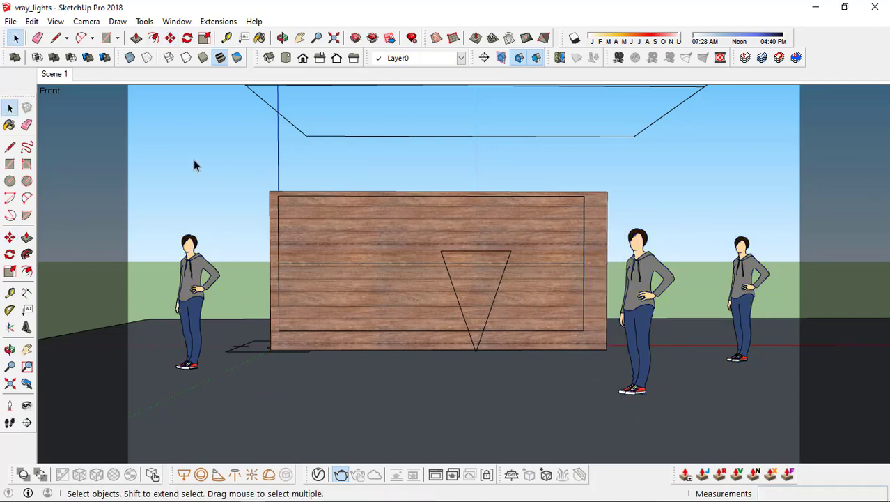
{"action": "right_click", "coordinate": [57, 75]}
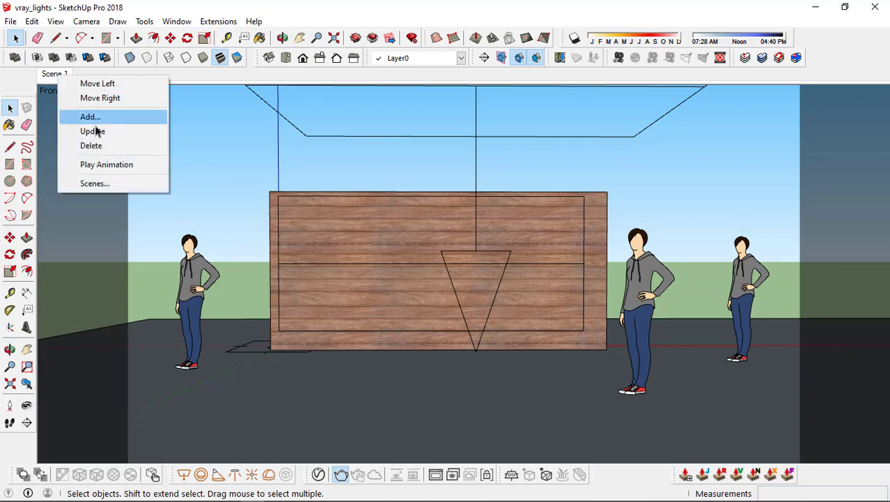
{"action": "left_click", "coordinate": [96, 130]}
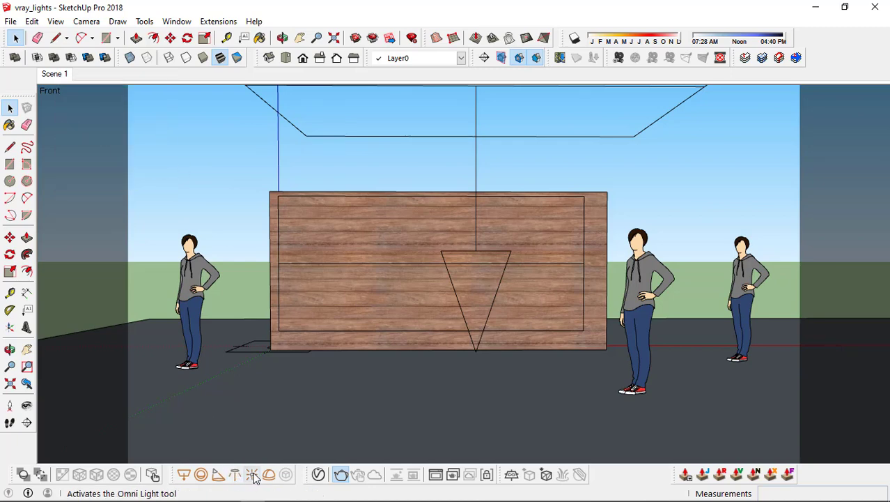
Add a V-Ray sphere light with a size of about 27 at the waist of the rear copied figure
{"action": "left_click", "coordinate": [198, 478]}
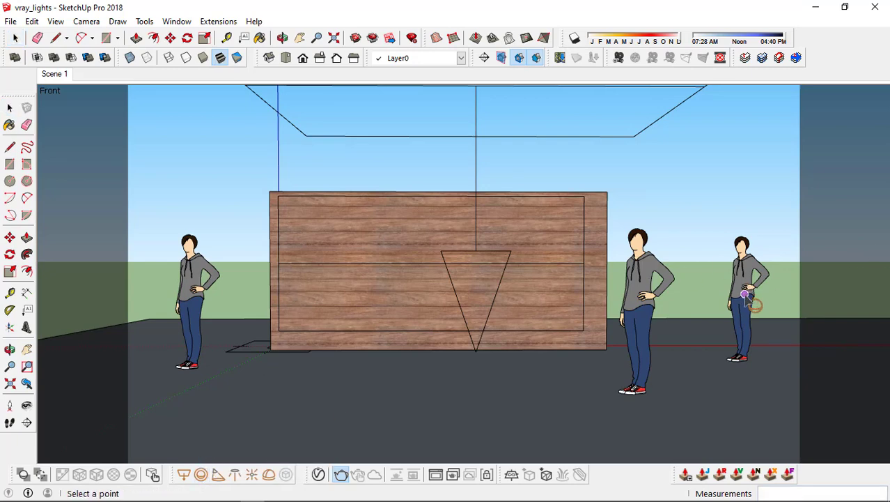
{"action": "left_click", "coordinate": [745, 294]}
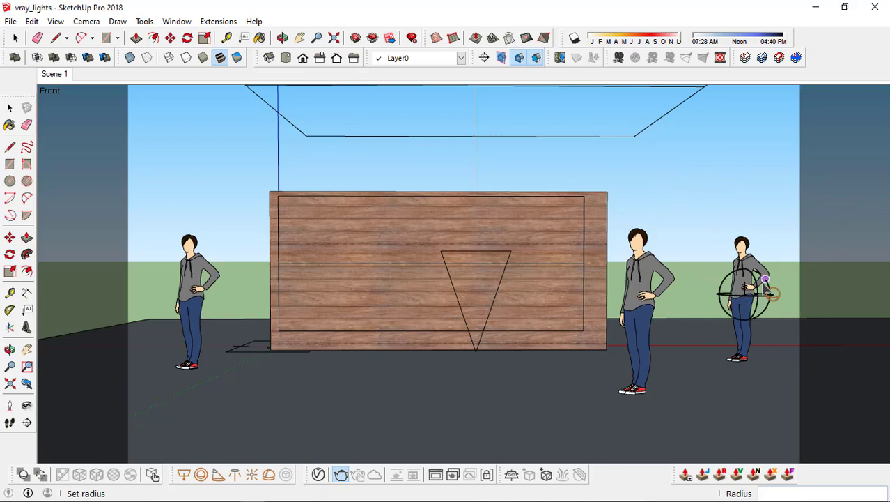
{"action": "left_click", "coordinate": [773, 292]}
Move the sphere light about 0.91 m forward along the green axis and shift it toward the wall, in front of the rear figure
{"action": "middle_click_drag", "start_coordinate": [728, 352], "coordinate": [775, 369]}
{"action": "scroll", "coordinate": [771, 358], "scroll_direction": "up", "scroll_amount": 4}
{"action": "key", "text": "m"}
{"action": "left_click", "coordinate": [684, 301]}
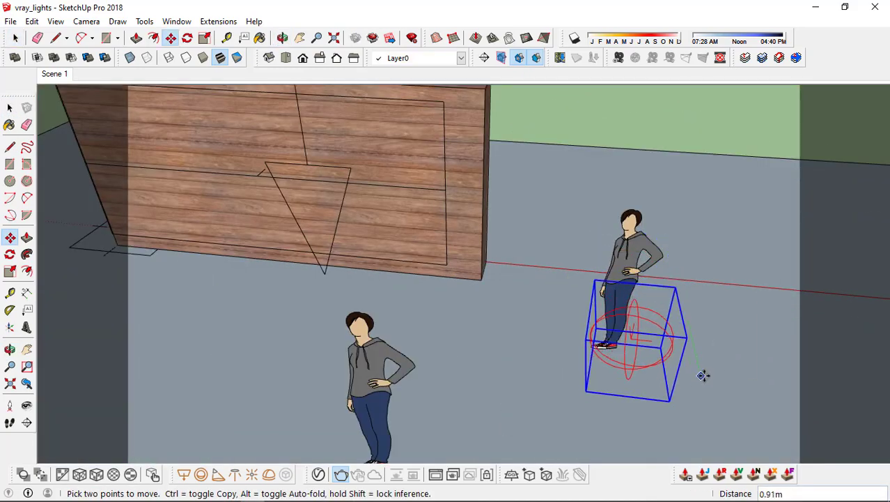
{"action": "middle_click_drag", "start_coordinate": [704, 374], "coordinate": [665, 300]}
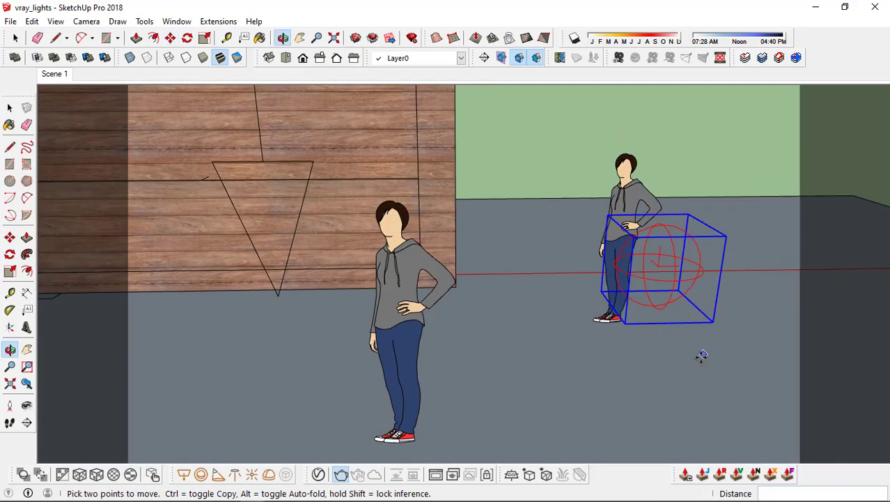
{"action": "left_click", "coordinate": [701, 356]}
{"action": "left_click", "coordinate": [632, 360]}
{"action": "middle_click_drag", "start_coordinate": [632, 360], "coordinate": [614, 307]}
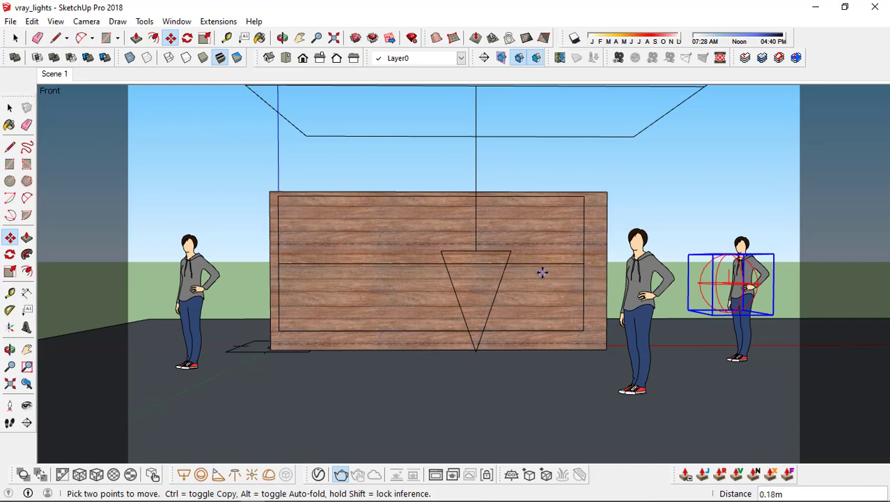
{"action": "key", "text": "space"}
{"action": "left_click", "coordinate": [619, 326]}
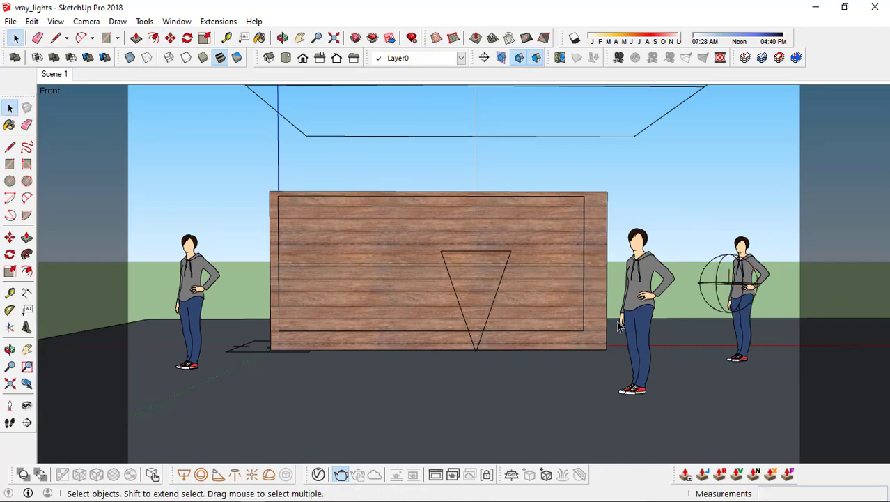
Set the sphere light's color to pure red (R 1, G 0, B 0) in the V-Ray Asset Editor
{"action": "left_click", "coordinate": [318, 475]}
{"action": "left_click", "coordinate": [708, 287]}
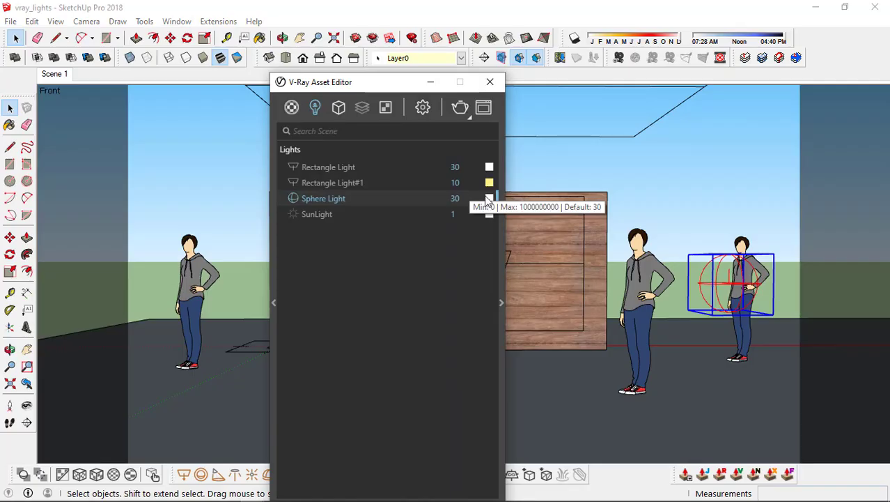
{"action": "left_click", "coordinate": [489, 198]}
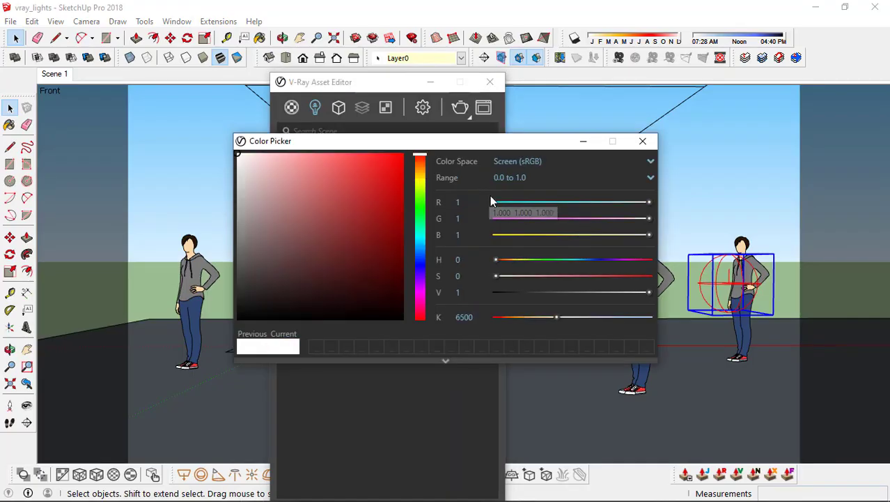
{"action": "left_click_drag", "start_coordinate": [373, 190], "coordinate": [422, 155]}
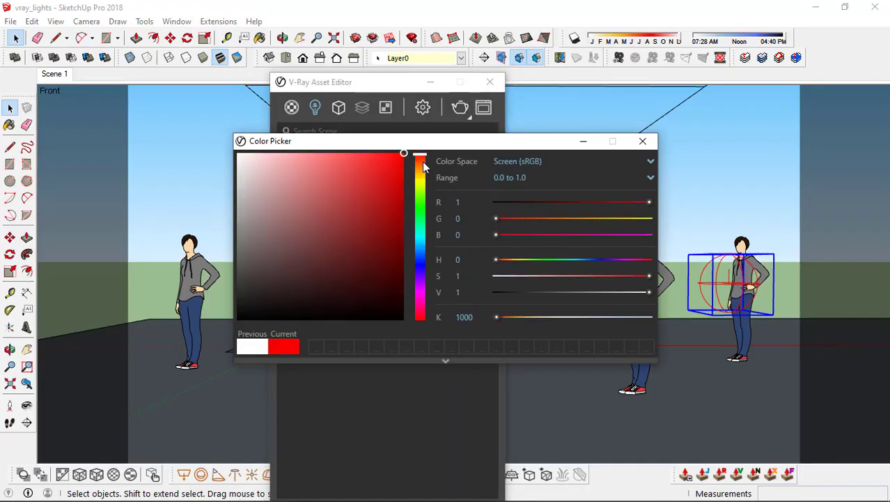
{"action": "left_click", "coordinate": [642, 141]}
Expand the sphere light's parameters and set its intensity to 500
{"action": "left_click", "coordinate": [502, 216]}
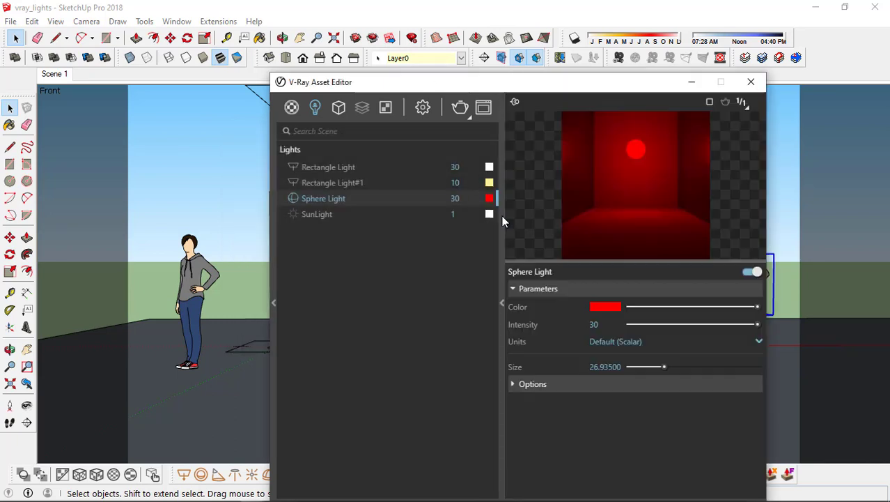
{"action": "double_click", "coordinate": [593, 324]}
{"action": "type", "text": "500"}
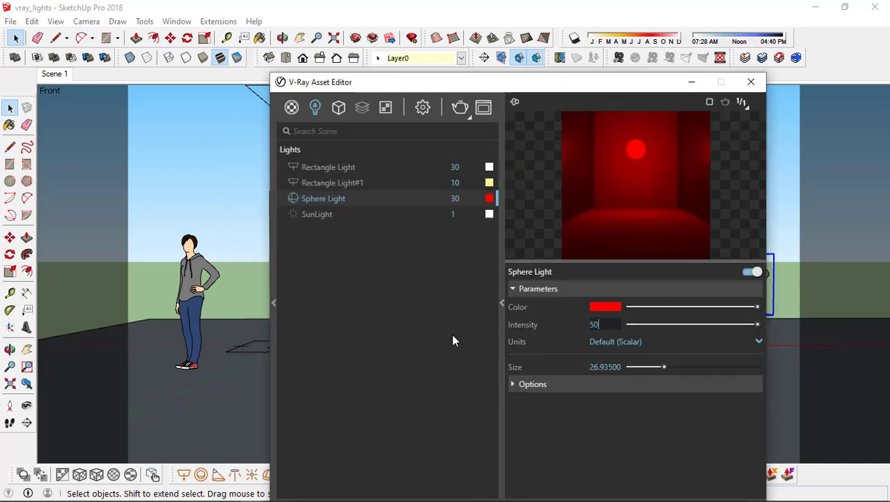
{"action": "key", "text": "Return"}
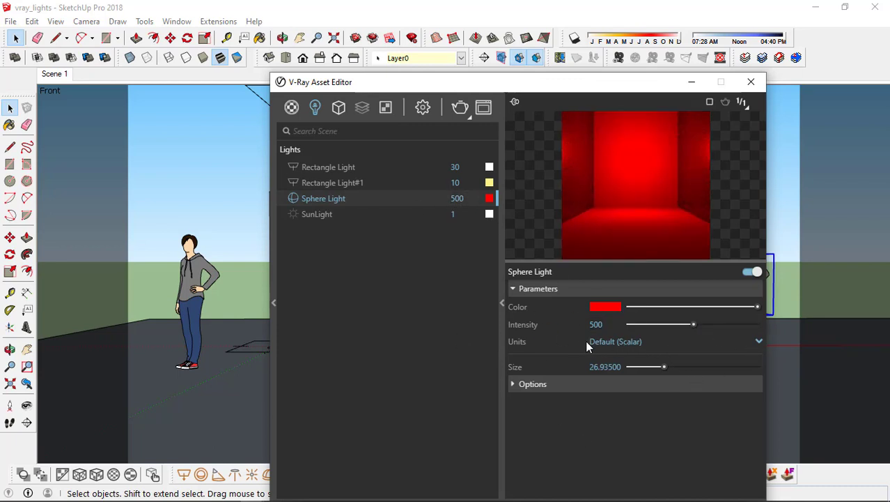
Examine the intensity unit options available for the sphere light, keeping Default (Scalar)
{"action": "left_click", "coordinate": [629, 341]}
{"action": "left_click", "coordinate": [629, 341]}
{"action": "left_click", "coordinate": [630, 341]}
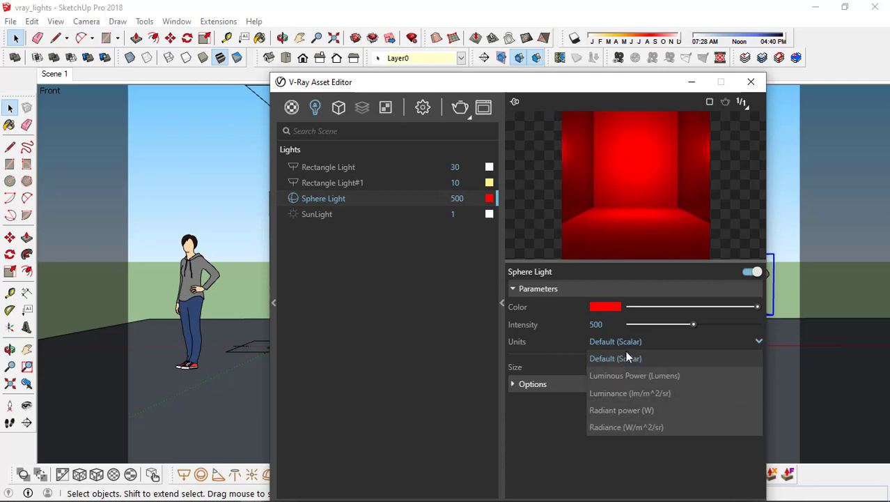
{"action": "left_click", "coordinate": [574, 328]}
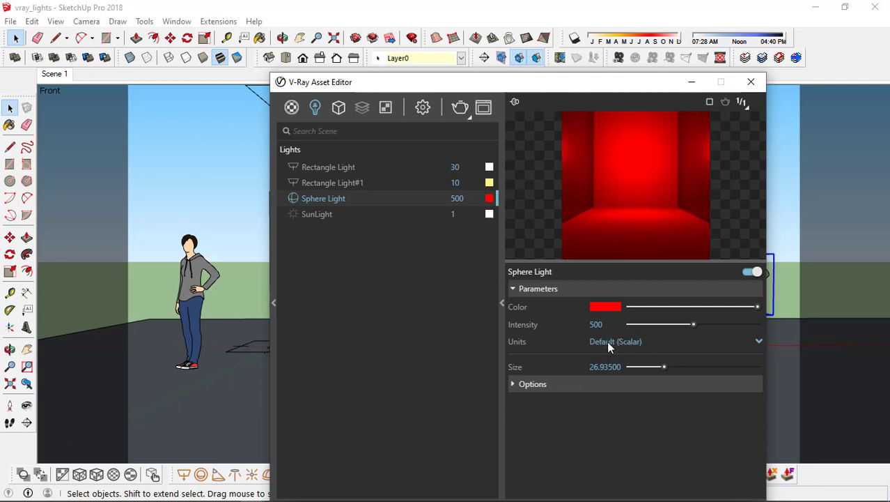
{"action": "left_click", "coordinate": [607, 340]}
{"action": "left_click", "coordinate": [607, 340]}
{"action": "left_click", "coordinate": [597, 341]}
{"action": "left_click", "coordinate": [565, 337]}
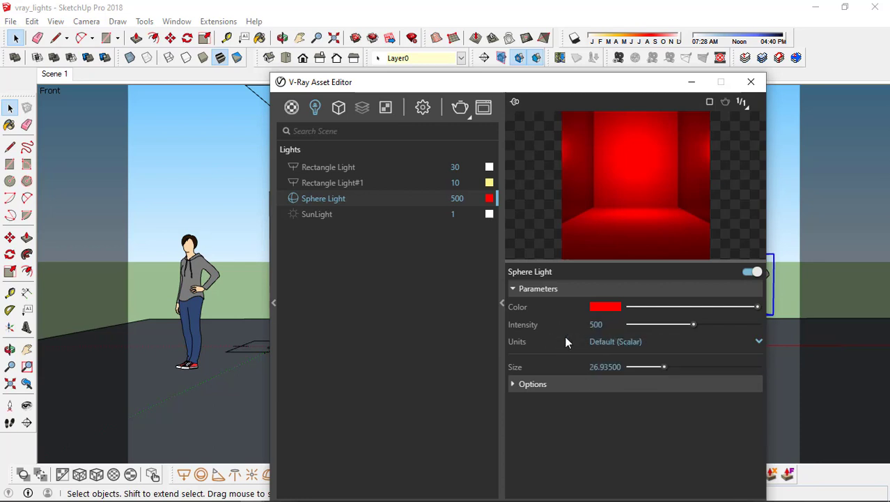
Run a test render, inspect the red sphere light's effect around the figures, stop the render and close the frame buffer
{"action": "left_click", "coordinate": [459, 108]}
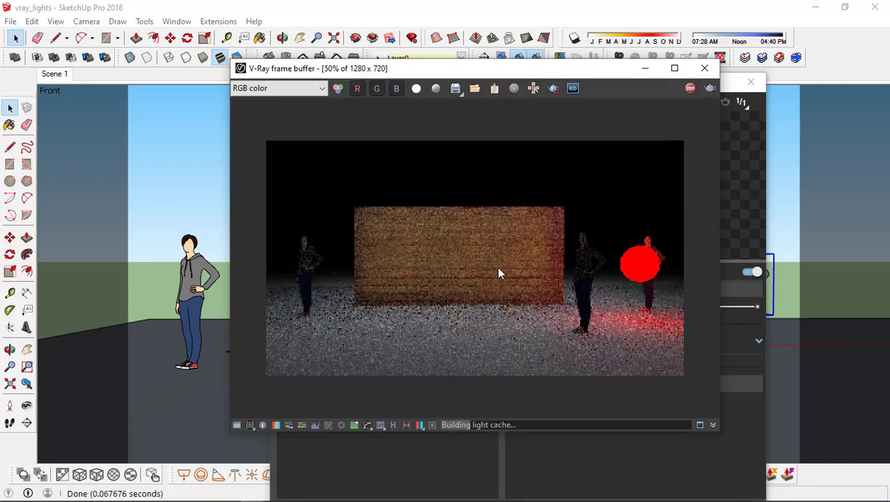
{"action": "scroll", "coordinate": [658, 310], "scroll_direction": "up", "scroll_amount": 1}
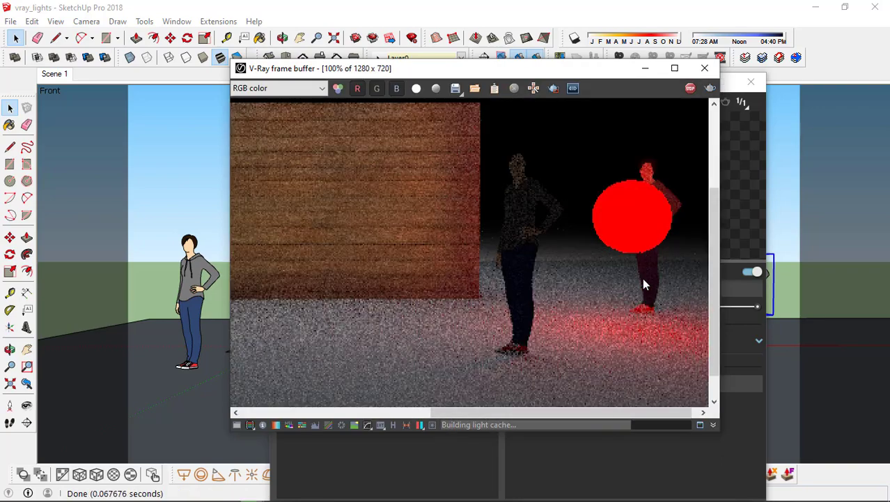
{"action": "scroll", "coordinate": [644, 280], "scroll_direction": "down", "scroll_amount": 1}
{"action": "scroll", "coordinate": [645, 296], "scroll_direction": "up", "scroll_amount": 1}
{"action": "scroll", "coordinate": [645, 296], "scroll_direction": "up", "scroll_amount": 1}
{"action": "scroll", "coordinate": [533, 202], "scroll_direction": "down", "scroll_amount": 1}
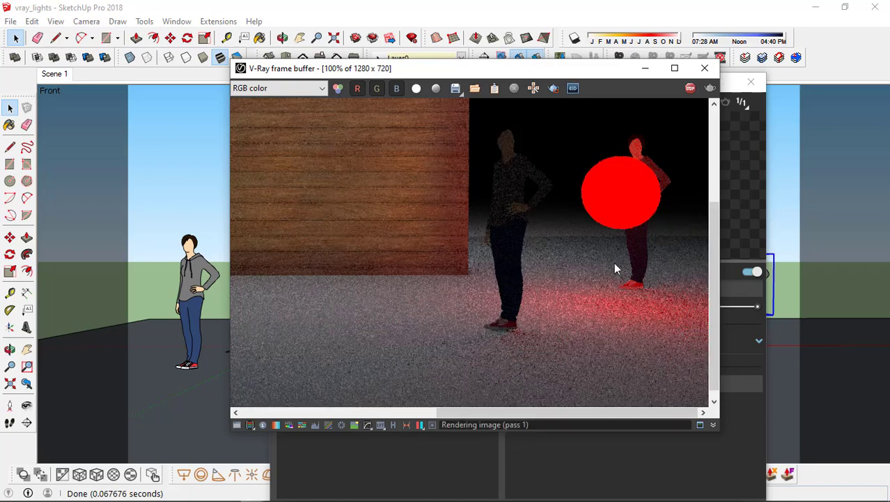
{"action": "left_click", "coordinate": [684, 94]}
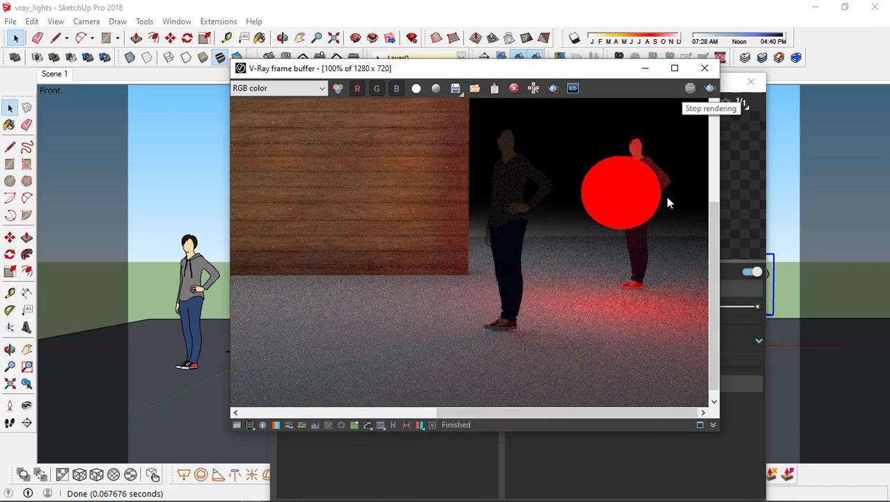
{"action": "scroll", "coordinate": [655, 192], "scroll_direction": "down", "scroll_amount": 1}
{"action": "left_click", "coordinate": [705, 68]}
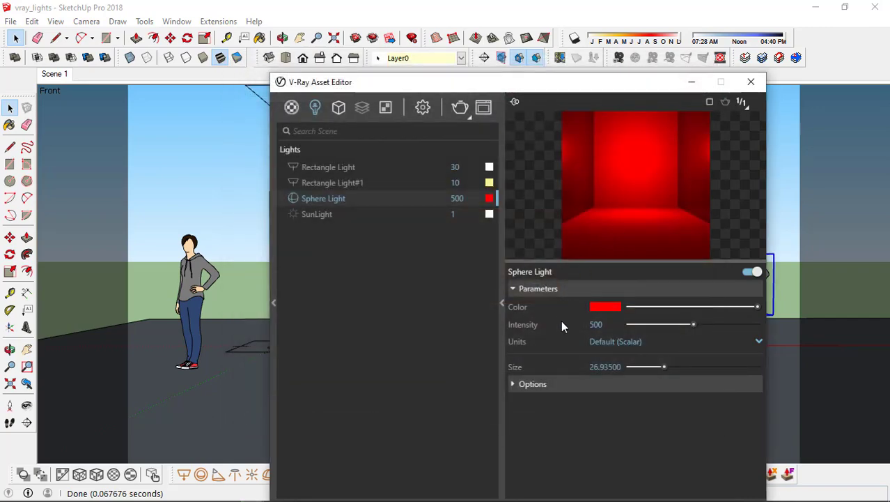
Enable the Invisible option for the sphere light
{"action": "left_click", "coordinate": [523, 386]}
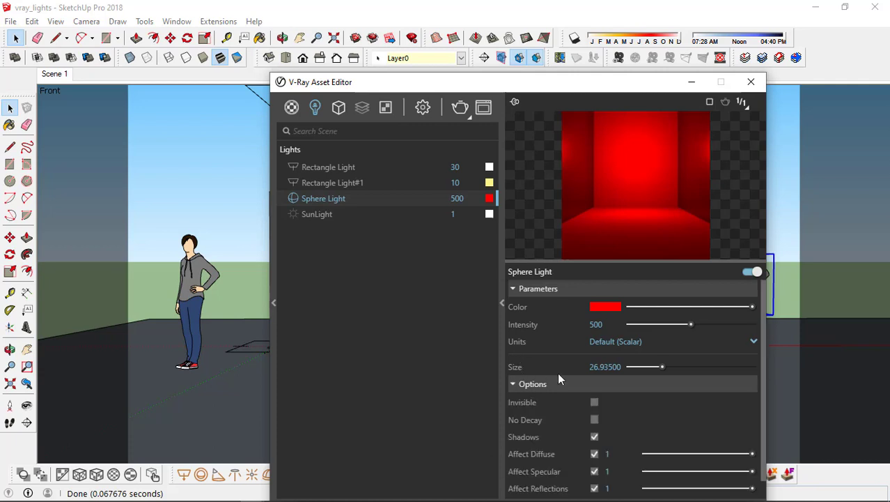
{"action": "left_click", "coordinate": [594, 402]}
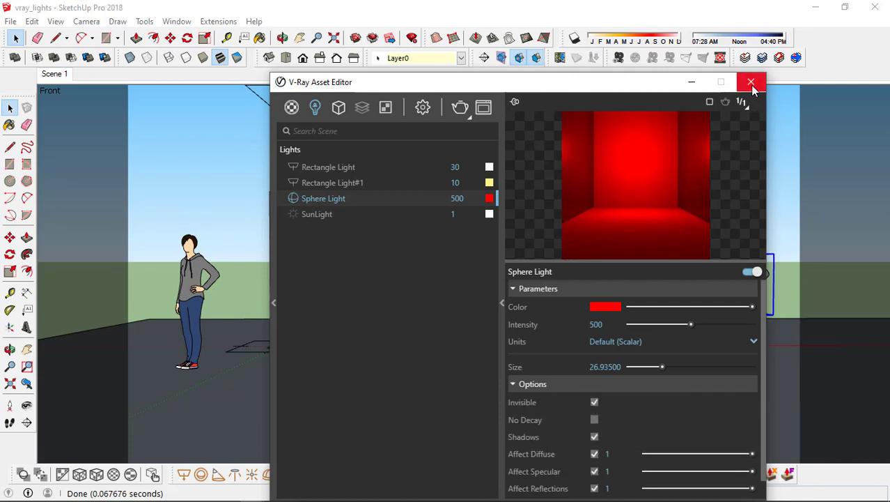
Place a second, smaller V-Ray sphere light on the floor in front of the wood wall's left half
{"action": "left_click", "coordinate": [751, 82]}
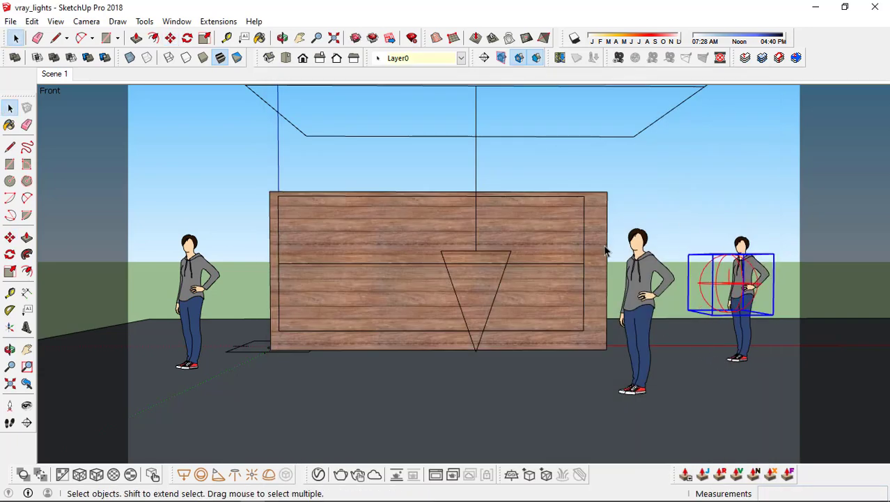
{"action": "left_click", "coordinate": [654, 211]}
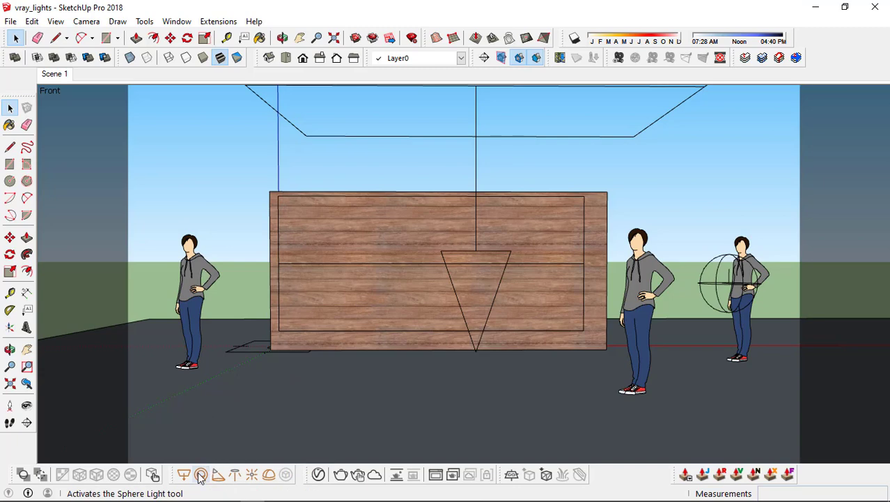
{"action": "left_click", "coordinate": [204, 478]}
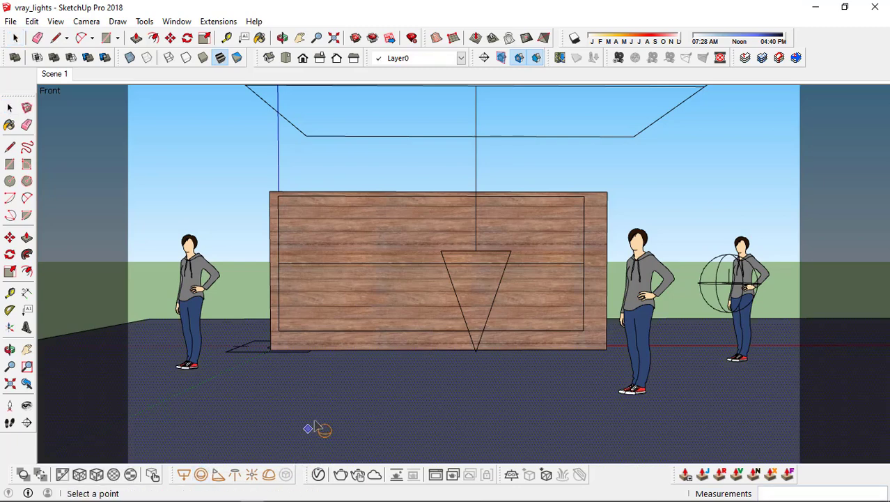
{"action": "left_click", "coordinate": [347, 397]}
{"action": "left_click", "coordinate": [360, 404]}
{"action": "key", "text": "space"}
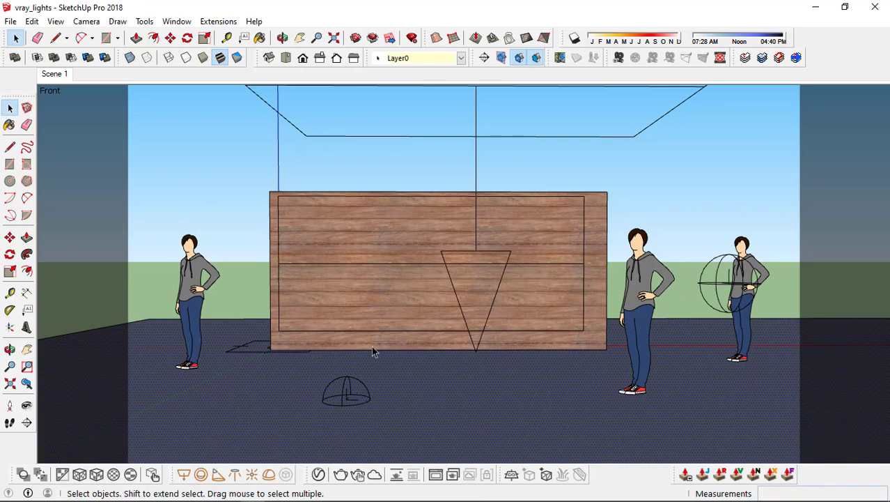
Raise the new sphere light about 0.74 m straight up off the floor
{"action": "left_click", "coordinate": [358, 385]}
{"action": "key", "text": "m"}
{"action": "left_click", "coordinate": [391, 304]}
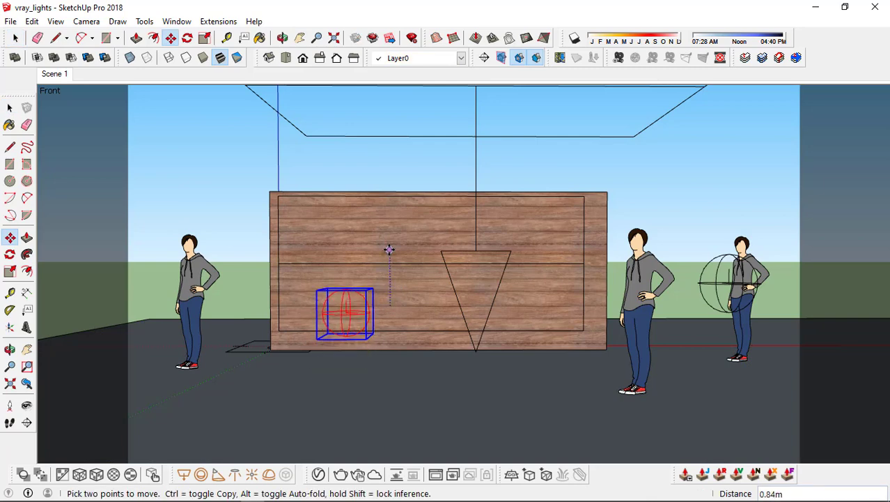
{"action": "left_click", "coordinate": [391, 256]}
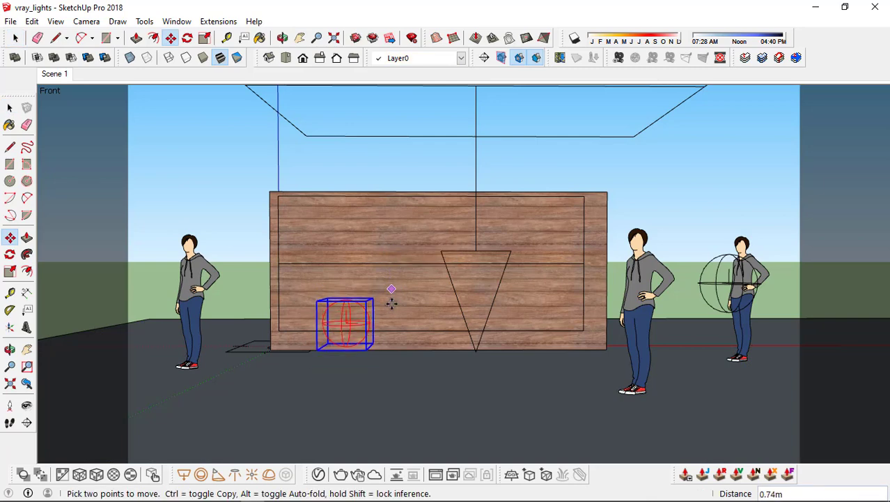
Set the intensity of Sphere Light#1 to 600
{"action": "left_click", "coordinate": [319, 474]}
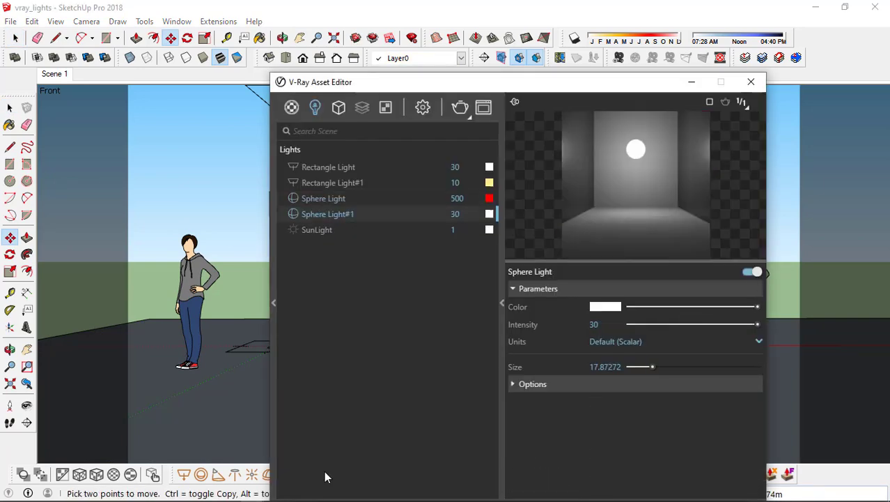
{"action": "left_click", "coordinate": [455, 213]}
{"action": "type", "text": "600"}
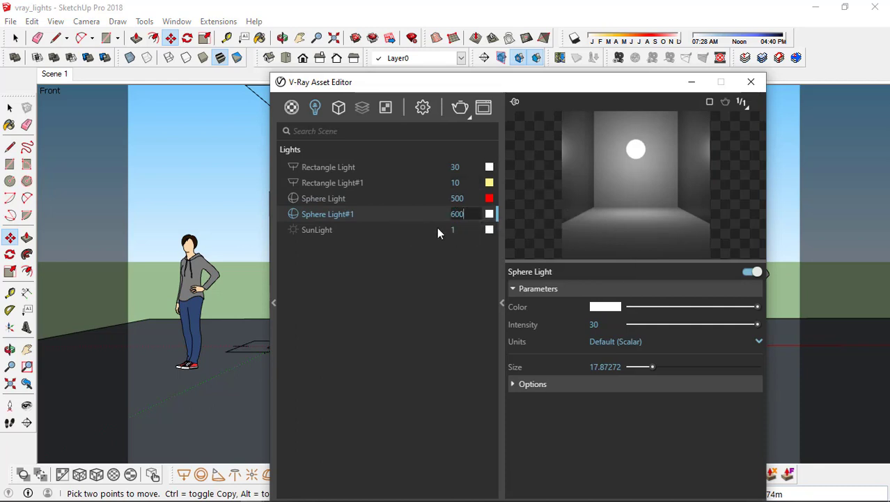
Change the colour of Sphere Light#1 to a saturated green and enable its Invisible option
{"action": "left_click", "coordinate": [489, 214]}
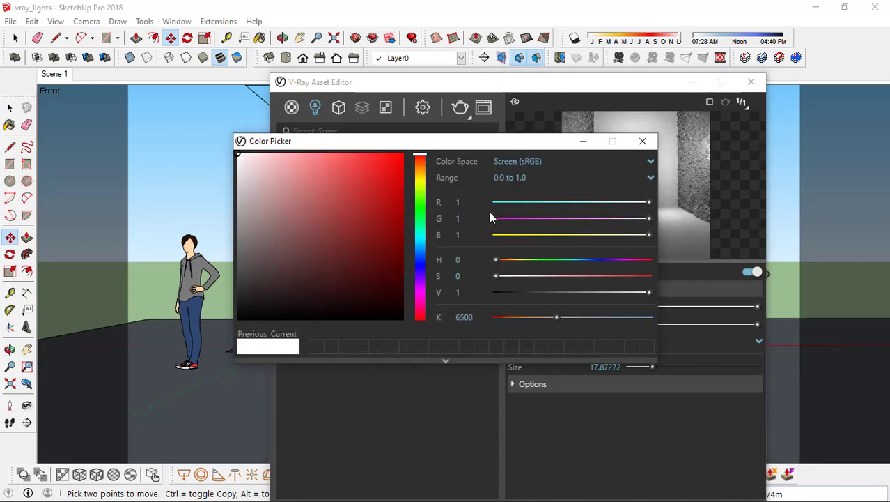
{"action": "left_click", "coordinate": [420, 205]}
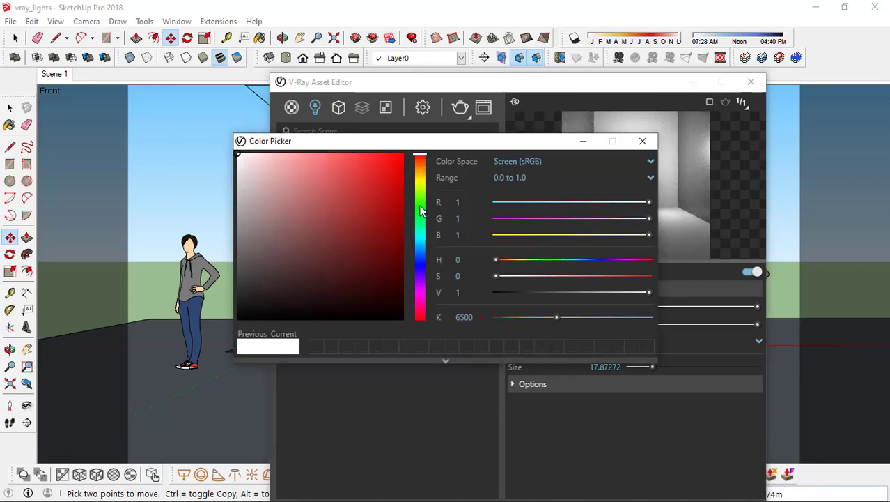
{"action": "left_click", "coordinate": [396, 181]}
{"action": "mouse_move", "coordinate": [395, 180]}
{"action": "left_mouse_down"}
{"action": "mouse_move", "coordinate": [396, 167]}
{"action": "mouse_move", "coordinate": [420, 157]}
{"action": "left_mouse_up"}
{"action": "left_click_drag", "start_coordinate": [422, 207], "coordinate": [420, 204]}
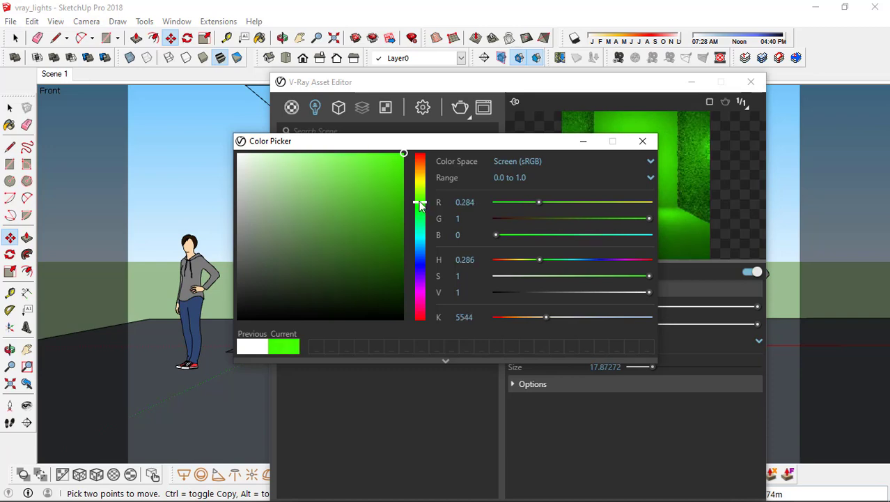
{"action": "left_click", "coordinate": [642, 142]}
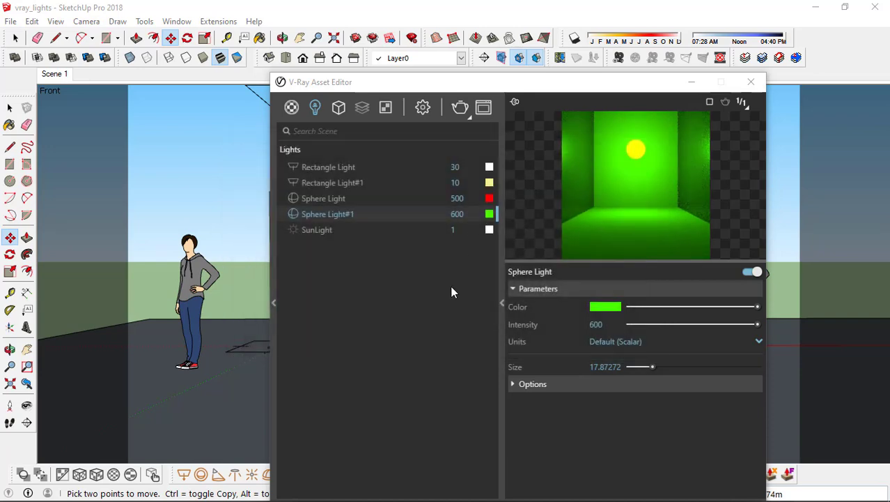
{"action": "left_click", "coordinate": [533, 384]}
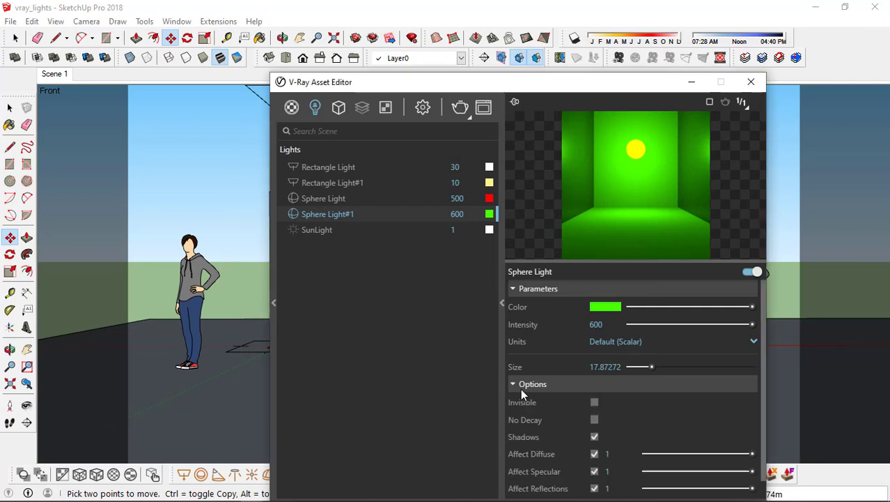
{"action": "left_click", "coordinate": [594, 402]}
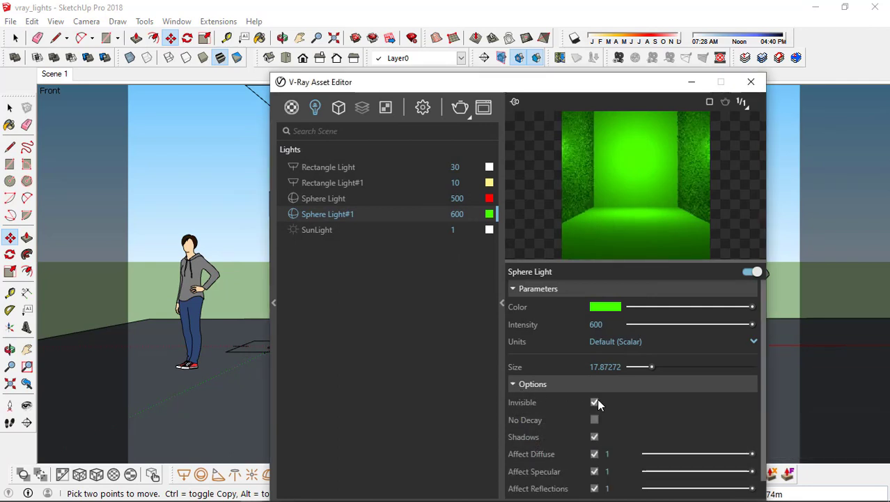
Run a test render, inspect the effect of the green and red sphere lights, and close the frame buffer and asset editor
{"action": "left_click", "coordinate": [460, 109]}
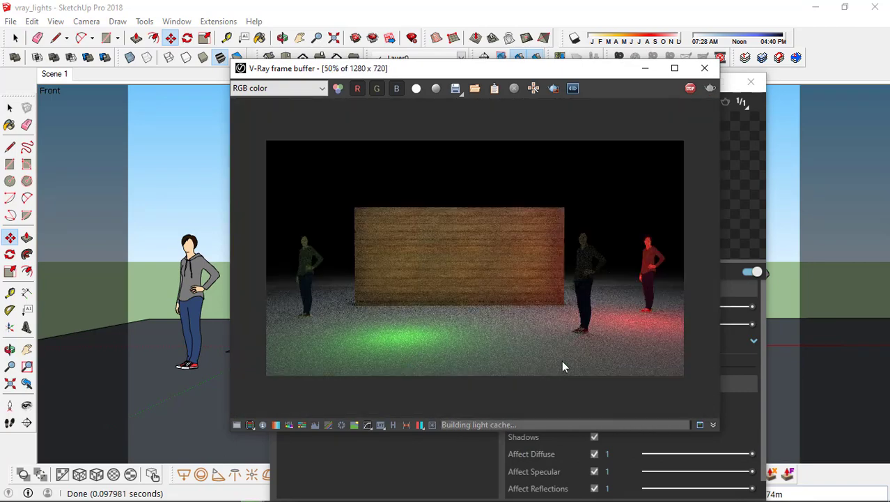
{"action": "scroll", "coordinate": [399, 354], "scroll_direction": "up", "scroll_amount": 1}
{"action": "scroll", "coordinate": [400, 354], "scroll_direction": "down", "scroll_amount": 1}
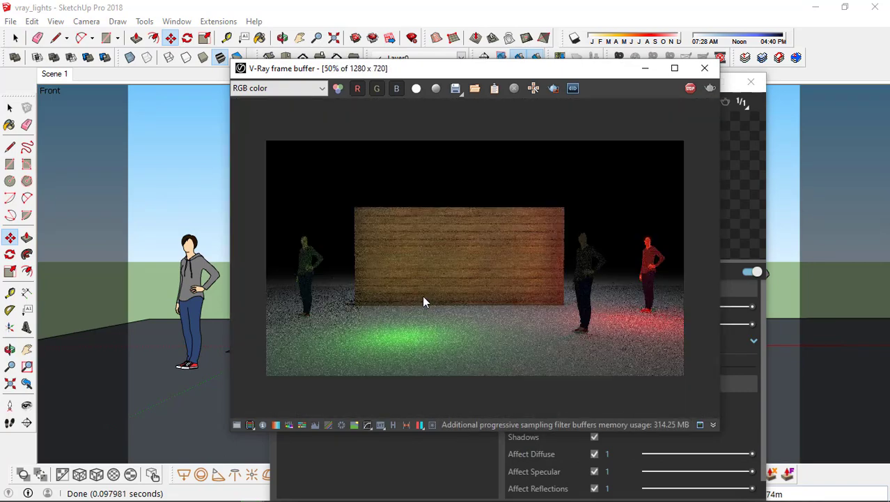
{"action": "left_click", "coordinate": [705, 67]}
{"action": "left_click", "coordinate": [749, 83]}
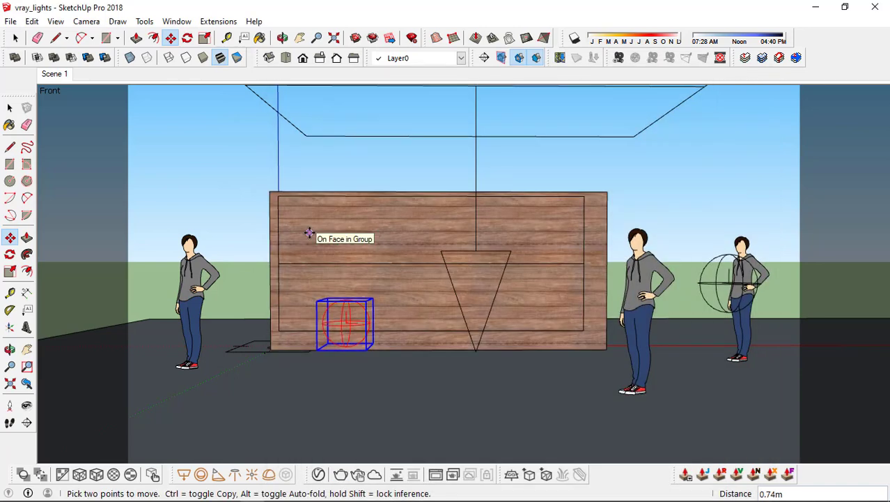
Paste the copied wall lamp onto the lower left part of the wood wall
{"action": "key", "text": "ctrl+t"}
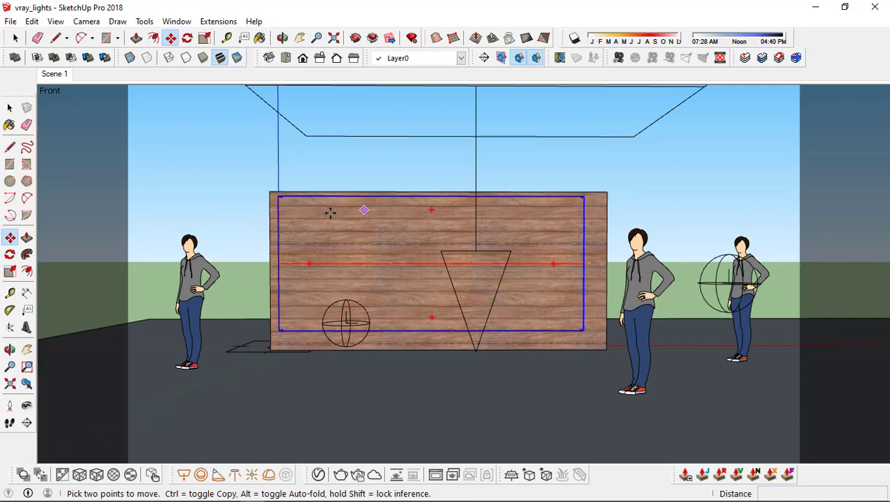
{"action": "scroll", "coordinate": [298, 298], "scroll_direction": "up", "scroll_amount": 3}
{"action": "middle_click_drag", "start_coordinate": [298, 298], "coordinate": [365, 324]}
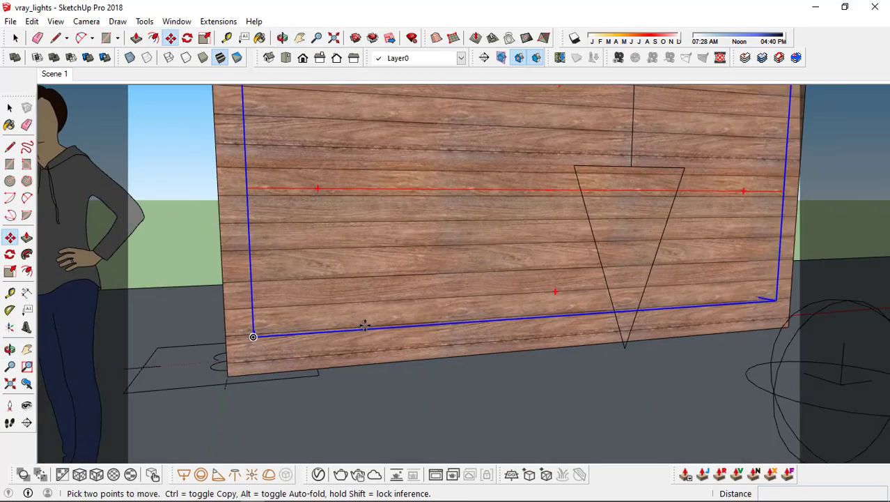
{"action": "key", "text": "ctrl+v"}
{"action": "middle_click_drag", "start_coordinate": [324, 284], "coordinate": [305, 357]}
{"action": "left_click", "coordinate": [271, 296]}
{"action": "scroll", "coordinate": [209, 296], "scroll_direction": "up", "scroll_amount": 3}
{"action": "scroll", "coordinate": [324, 298], "scroll_direction": "up", "scroll_amount": 2}
{"action": "key", "text": "space"}
{"action": "scroll", "coordinate": [306, 356], "scroll_direction": "up", "scroll_amount": 1}
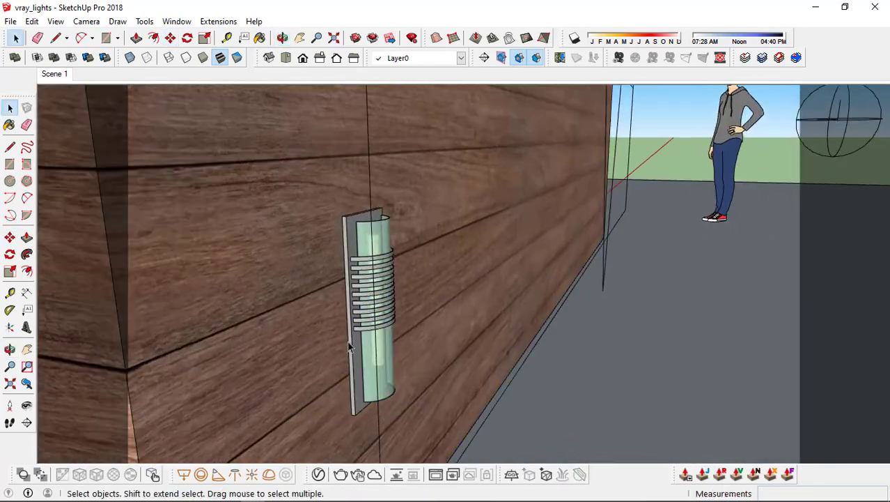
Move the wall lamp about 0.18 m along the wood wall towards its left edge
{"action": "left_click", "coordinate": [352, 345]}
{"action": "scroll", "coordinate": [385, 314], "scroll_direction": "down", "scroll_amount": 1}
{"action": "scroll", "coordinate": [317, 384], "scroll_direction": "up", "scroll_amount": 3}
{"action": "key", "text": "m"}
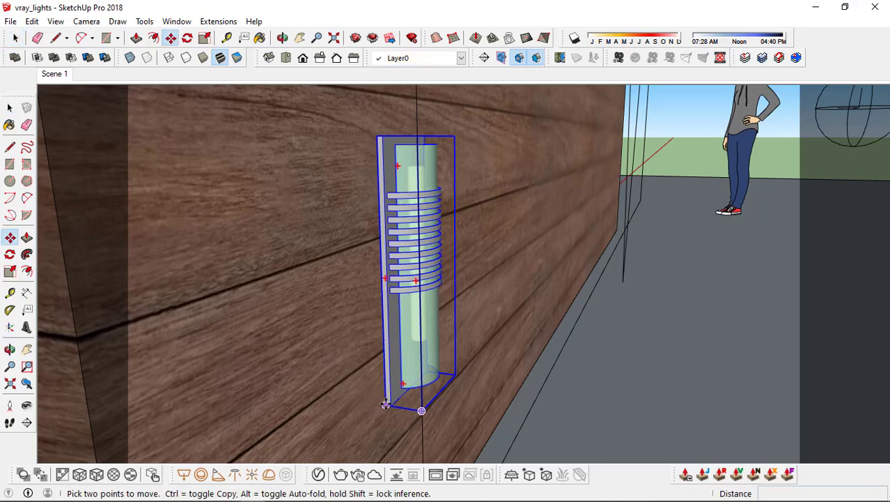
{"action": "left_click", "coordinate": [385, 404]}
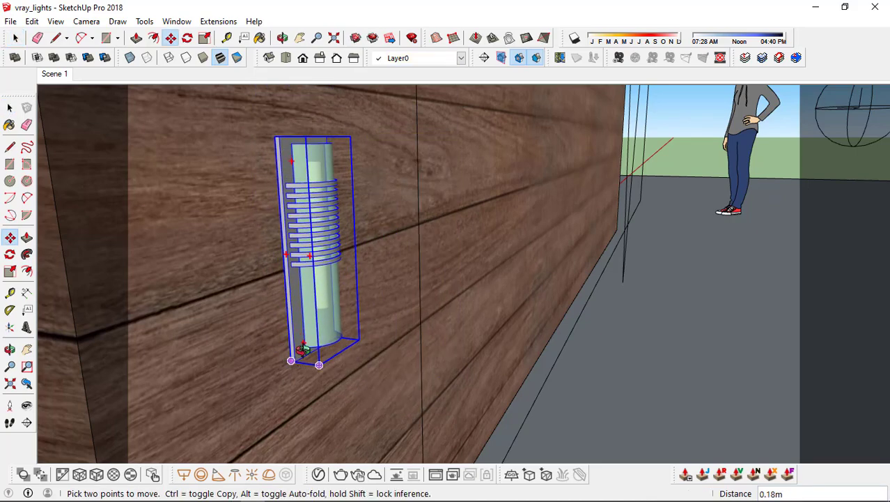
{"action": "middle_click_drag", "start_coordinate": [303, 351], "coordinate": [189, 360]}
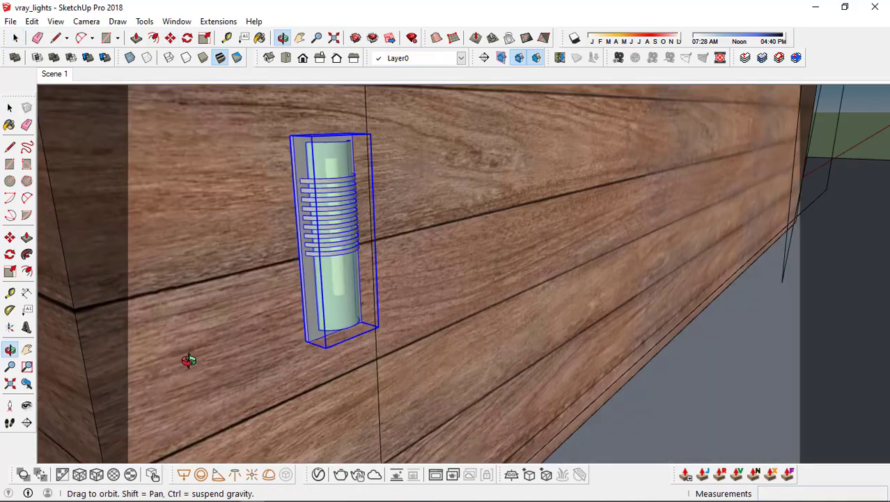
{"action": "scroll", "coordinate": [338, 334], "scroll_direction": "down", "scroll_amount": 3}
{"action": "middle_click_drag", "start_coordinate": [483, 332], "coordinate": [288, 308]}
{"action": "scroll", "coordinate": [294, 285], "scroll_direction": "down", "scroll_amount": 2}
{"action": "scroll", "coordinate": [347, 298], "scroll_direction": "down", "scroll_amount": 1}
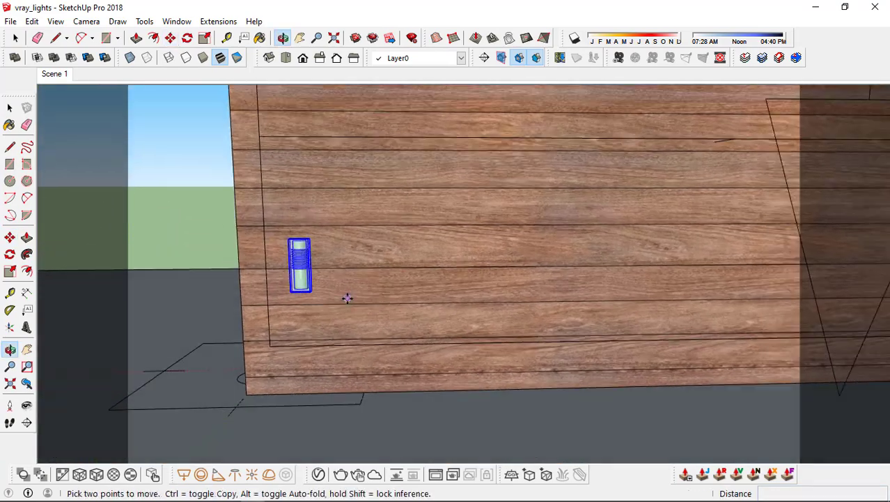
{"action": "scroll", "coordinate": [347, 298], "scroll_direction": "down", "scroll_amount": 6}
{"action": "scroll", "coordinate": [334, 266], "scroll_direction": "up", "scroll_amount": 6}
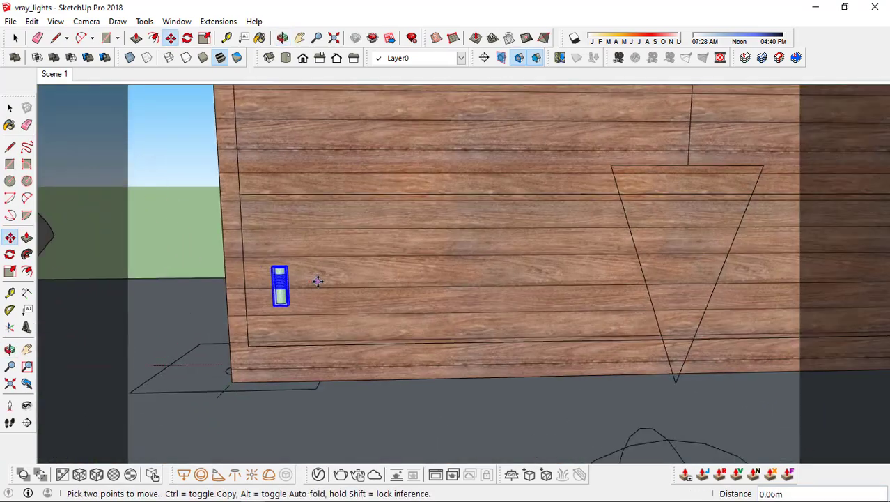
{"action": "scroll", "coordinate": [318, 281], "scroll_direction": "down", "scroll_amount": 5}
Open the wall lamp group for editing and examine its glass cover and rings from several angles
{"action": "scroll", "coordinate": [338, 269], "scroll_direction": "up", "scroll_amount": 1}
{"action": "scroll", "coordinate": [333, 291], "scroll_direction": "up", "scroll_amount": 3}
{"action": "middle_click_drag", "start_coordinate": [333, 291], "coordinate": [282, 216]}
{"action": "scroll", "coordinate": [283, 216], "scroll_direction": "up", "scroll_amount": 5}
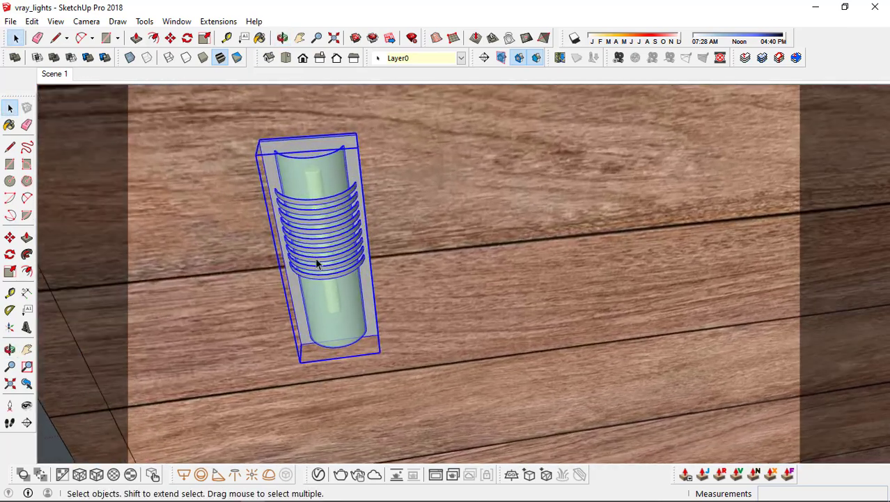
{"action": "double_click", "coordinate": [321, 177]}
{"action": "scroll", "coordinate": [393, 266], "scroll_direction": "down", "scroll_amount": 2}
{"action": "middle_click", "coordinate": [342, 214]}
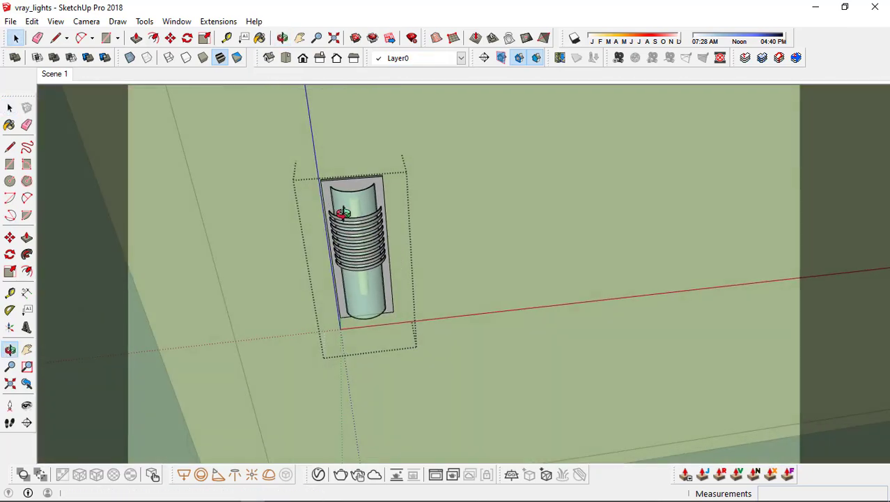
{"action": "scroll", "coordinate": [357, 244], "scroll_direction": "up", "scroll_amount": 1}
{"action": "middle_click_drag", "start_coordinate": [357, 245], "coordinate": [431, 205]}
{"action": "scroll", "coordinate": [430, 205], "scroll_direction": "down", "scroll_amount": 2}
{"action": "scroll", "coordinate": [405, 212], "scroll_direction": "down", "scroll_amount": 2}
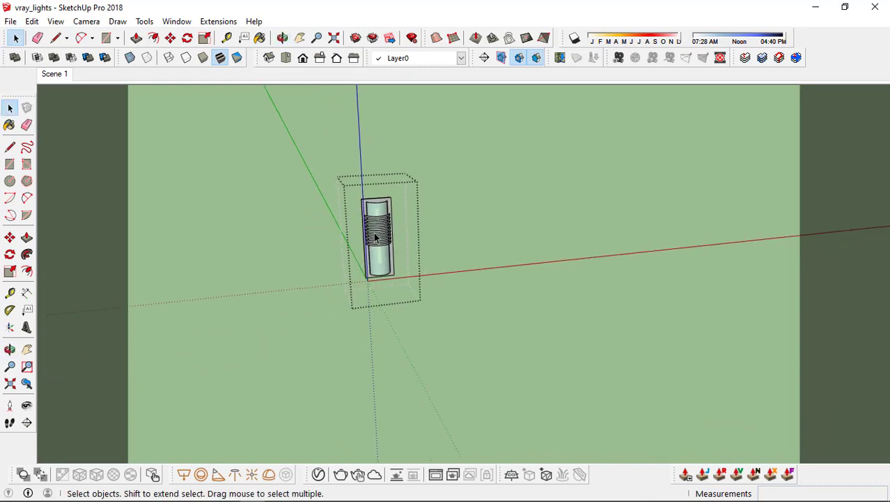
{"action": "scroll", "coordinate": [377, 224], "scroll_direction": "up", "scroll_amount": 4}
{"action": "middle_click_drag", "start_coordinate": [378, 225], "coordinate": [417, 259]}
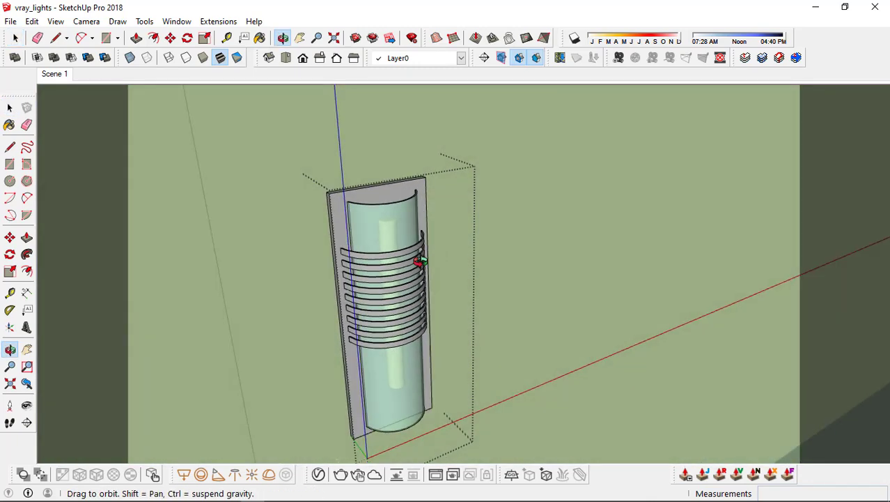
{"action": "scroll", "coordinate": [370, 225], "scroll_direction": "up", "scroll_amount": 3}
Convert the lamp's curved glass cover into a V-Ray mesh light and leave the group
{"action": "left_click", "coordinate": [358, 175]}
{"action": "middle_click_drag", "start_coordinate": [358, 175], "coordinate": [310, 234]}
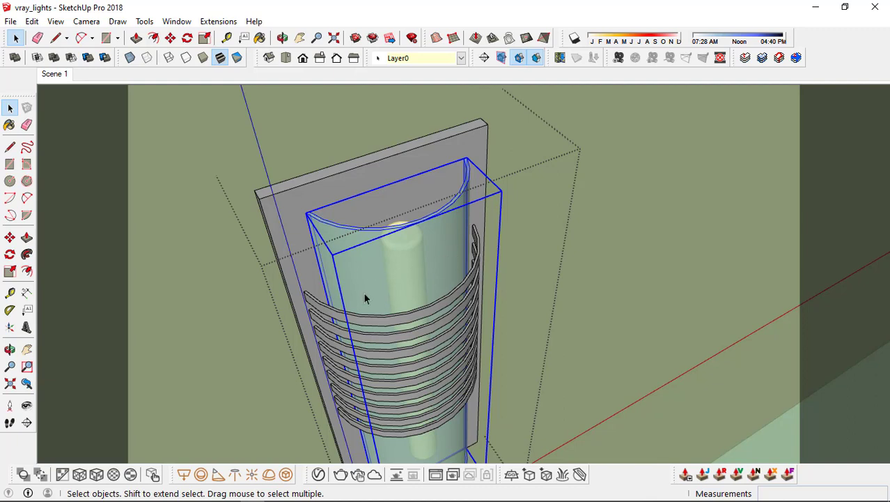
{"action": "left_click", "coordinate": [286, 478]}
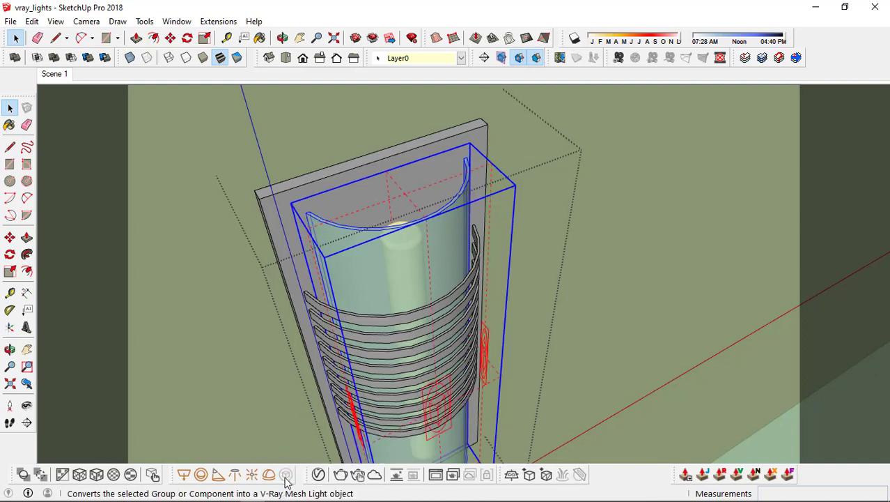
{"action": "middle_click_drag", "start_coordinate": [427, 278], "coordinate": [312, 152]}
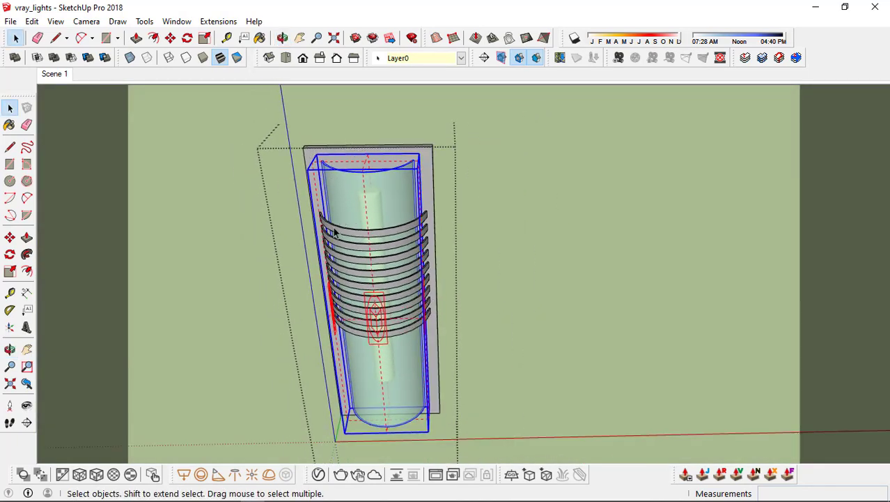
{"action": "middle_click_drag", "start_coordinate": [374, 253], "coordinate": [360, 407]}
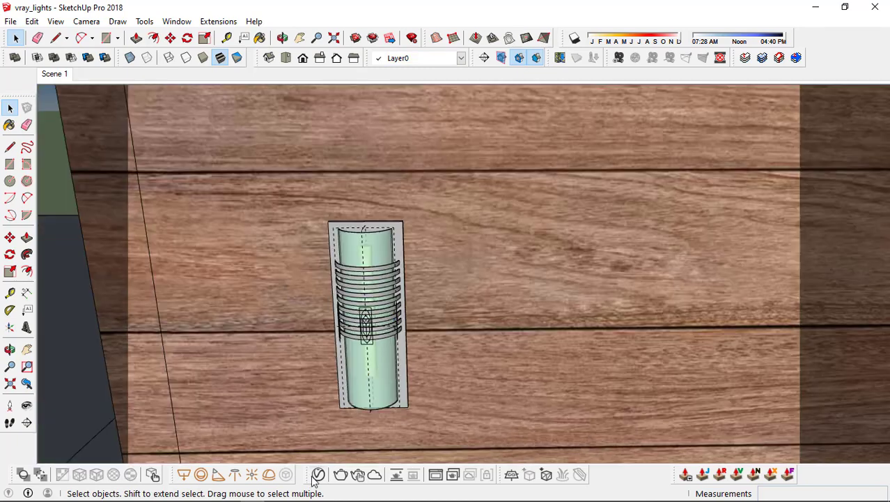
Rename the lamp's mesh light to "wall lamp" in the V-Ray Asset Editor
{"action": "left_click", "coordinate": [318, 475]}
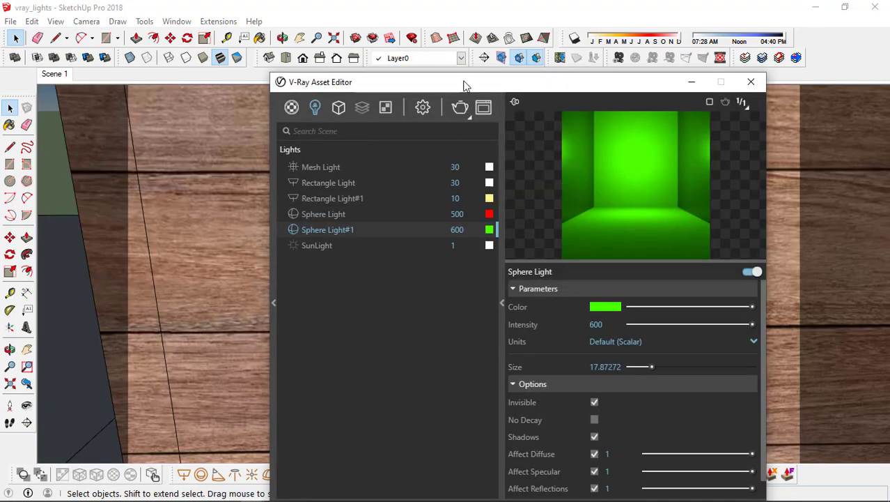
{"action": "left_click_drag", "start_coordinate": [465, 85], "coordinate": [640, 22]}
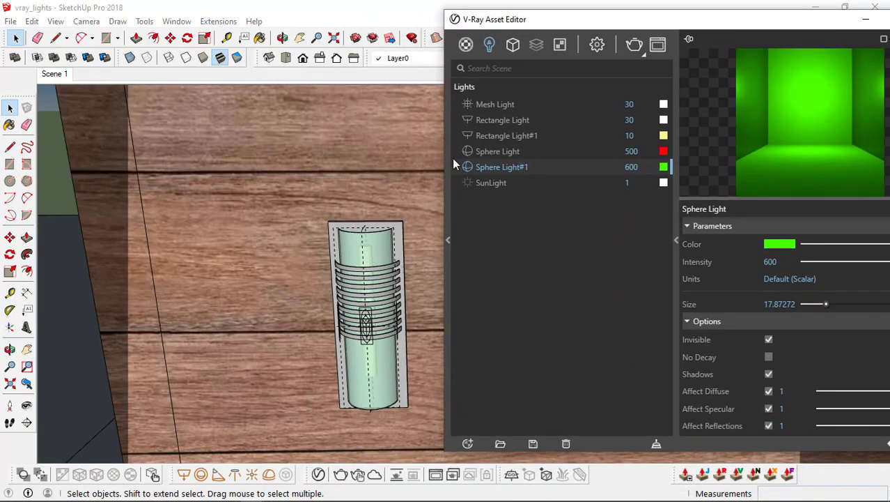
{"action": "left_click", "coordinate": [506, 106]}
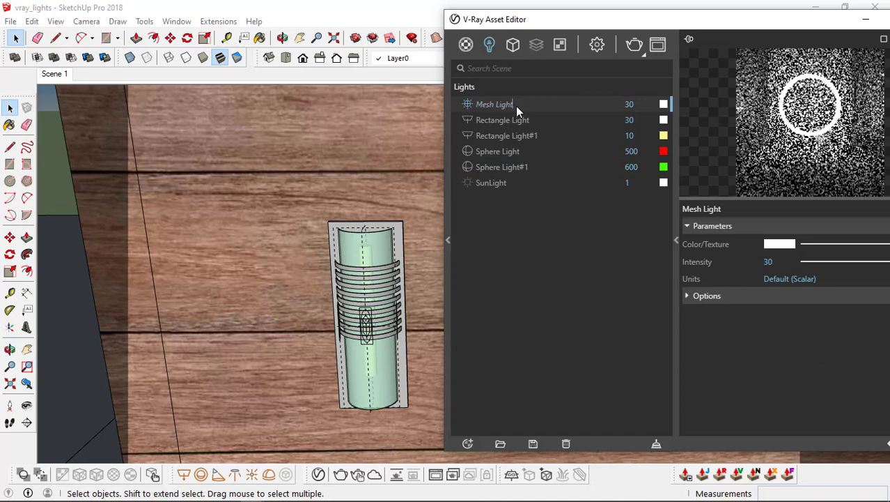
{"action": "left_click_drag", "start_coordinate": [514, 105], "coordinate": [459, 108]}
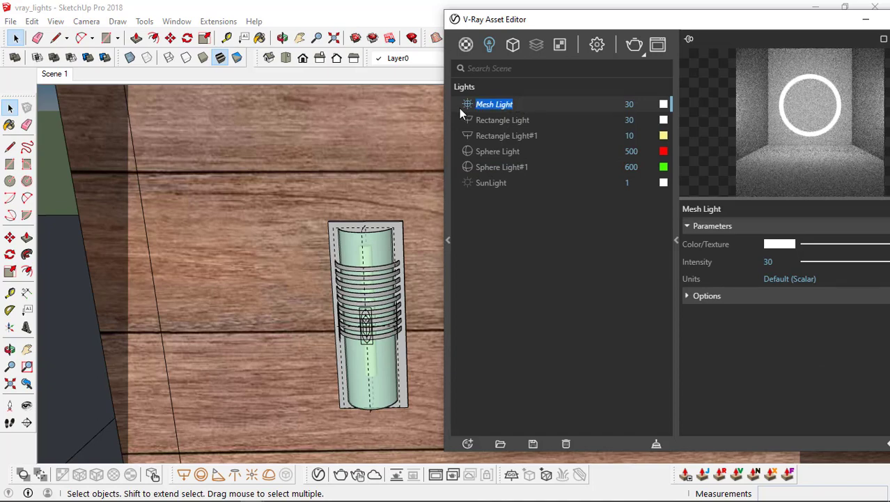
{"action": "type", "text": "wall lamp"}
{"action": "key", "text": "Return"}
Set the wall lamp light's colour to a bright sky blue with RGB 0, 0.784, 1
{"action": "left_click", "coordinate": [662, 181]}
{"action": "left_click_drag", "start_coordinate": [354, 141], "coordinate": [626, 129]}
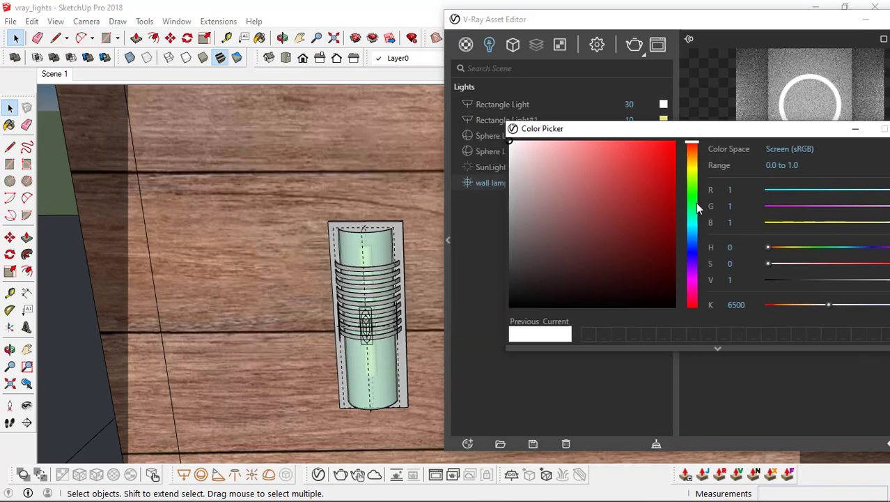
{"action": "left_click_drag", "start_coordinate": [693, 223], "coordinate": [692, 230]}
{"action": "left_click_drag", "start_coordinate": [659, 189], "coordinate": [686, 128]}
{"action": "left_click_drag", "start_coordinate": [690, 228], "coordinate": [689, 232]}
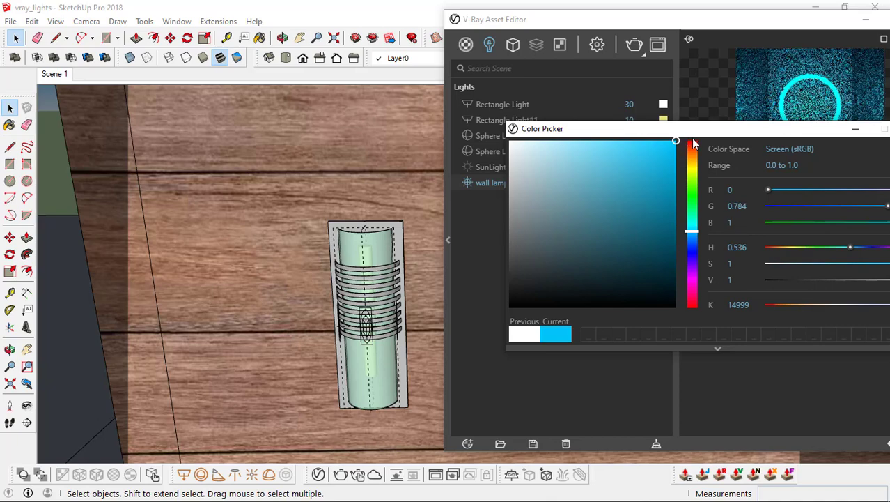
{"action": "left_click_drag", "start_coordinate": [749, 130], "coordinate": [654, 139]}
{"action": "left_click", "coordinate": [819, 137]}
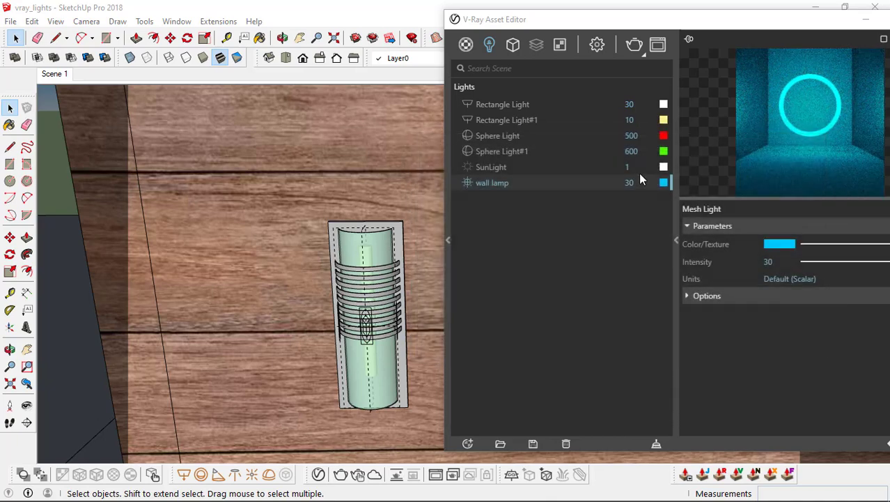
Set the wall lamp light's intensity to 1000 and close the V-Ray Asset Editor
{"action": "left_click", "coordinate": [640, 183]}
{"action": "key", "text": "BackSpace"}
{"action": "key", "text": "BackSpace"}
{"action": "type", "text": "1000"}
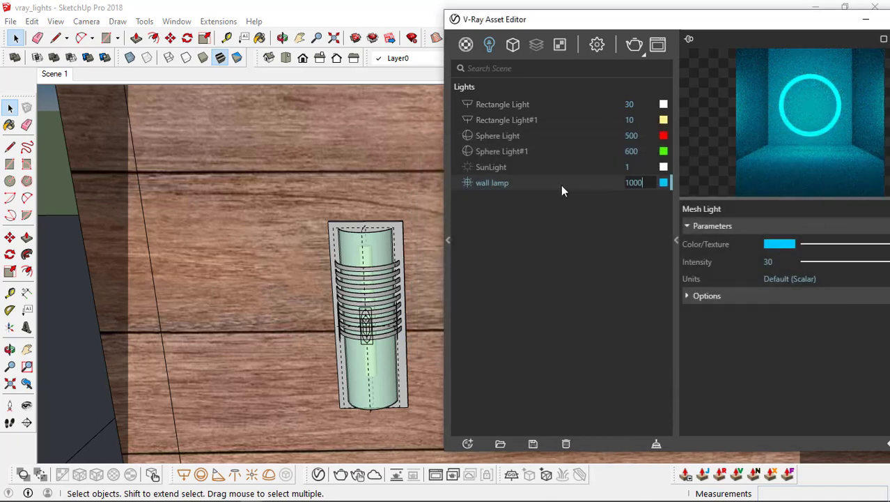
{"action": "key", "text": "Return"}
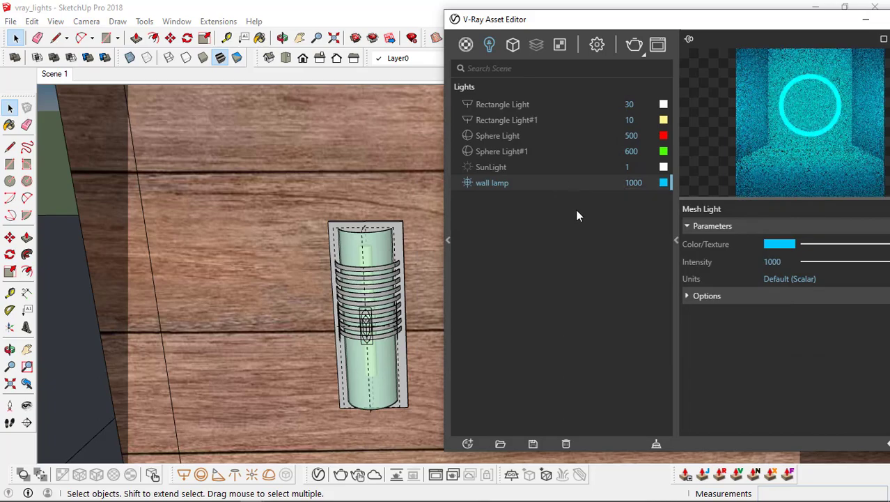
{"action": "left_click_drag", "start_coordinate": [803, 26], "coordinate": [595, 37]}
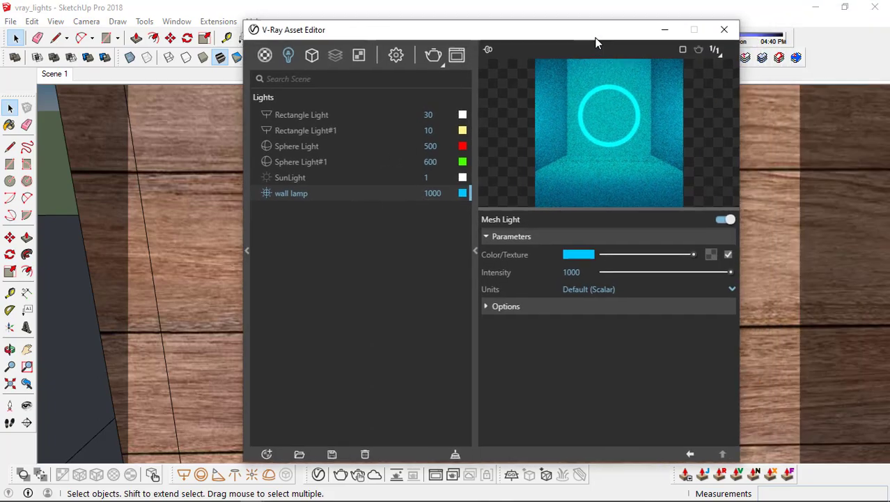
{"action": "left_click", "coordinate": [721, 32]}
From the Scene 1 view, make five copies of the wall lamp along the wood wall at 0.4 m spacing
{"action": "scroll", "coordinate": [282, 133], "scroll_direction": "down", "scroll_amount": 1}
{"action": "left_click", "coordinate": [68, 74]}
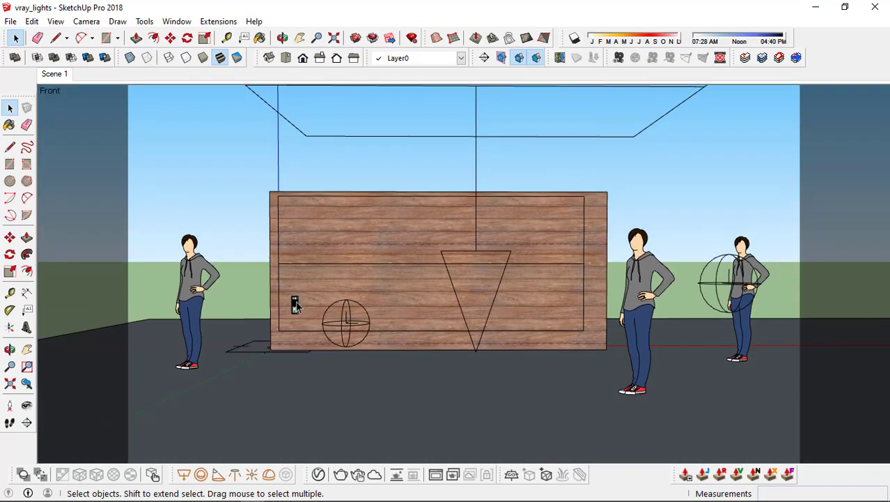
{"action": "left_click", "coordinate": [294, 304]}
{"action": "key", "text": "m"}
{"action": "key", "text": "ctrl"}
{"action": "left_click", "coordinate": [296, 296]}
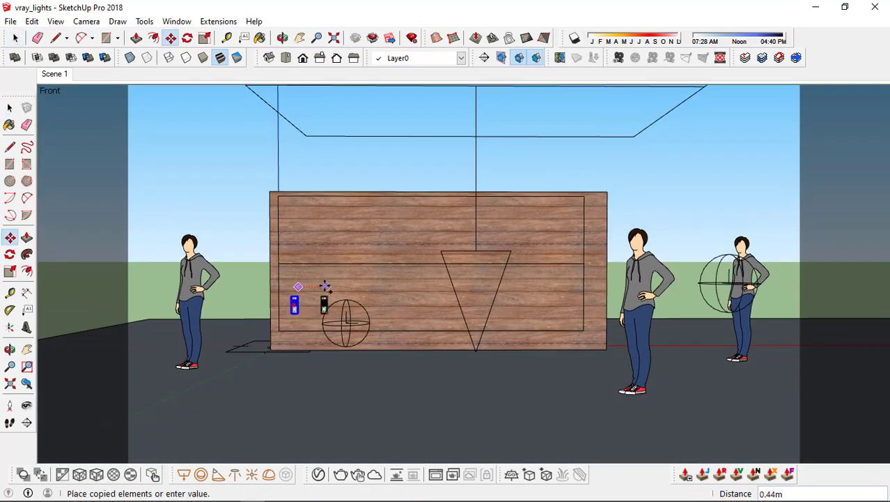
{"action": "type", "text": ".4"}
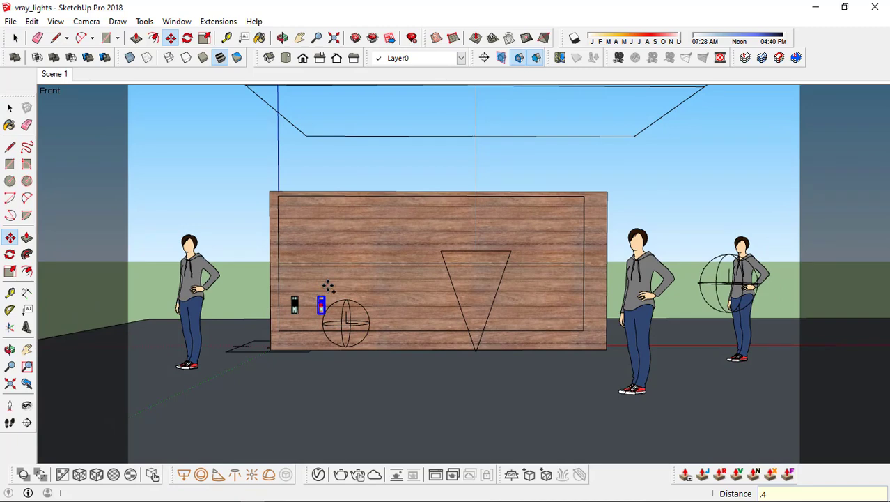
{"action": "type", "text": "5x"}
{"action": "key", "text": "Return"}
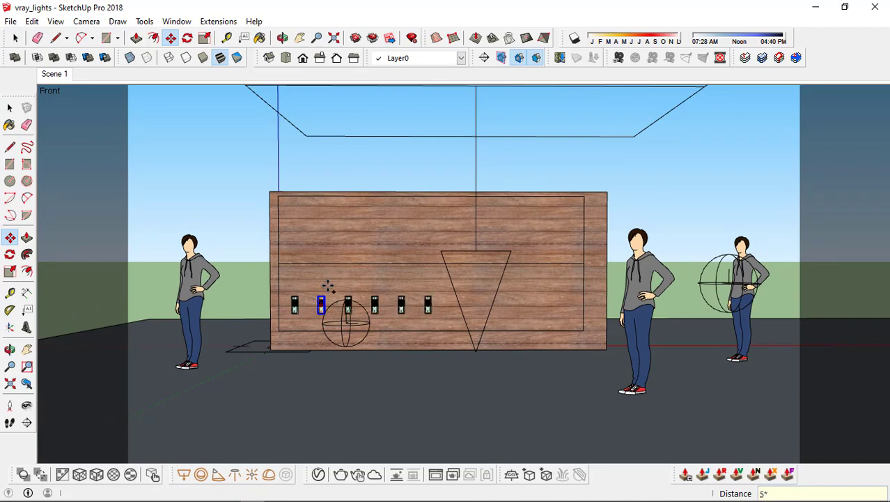
{"action": "key", "text": "space"}
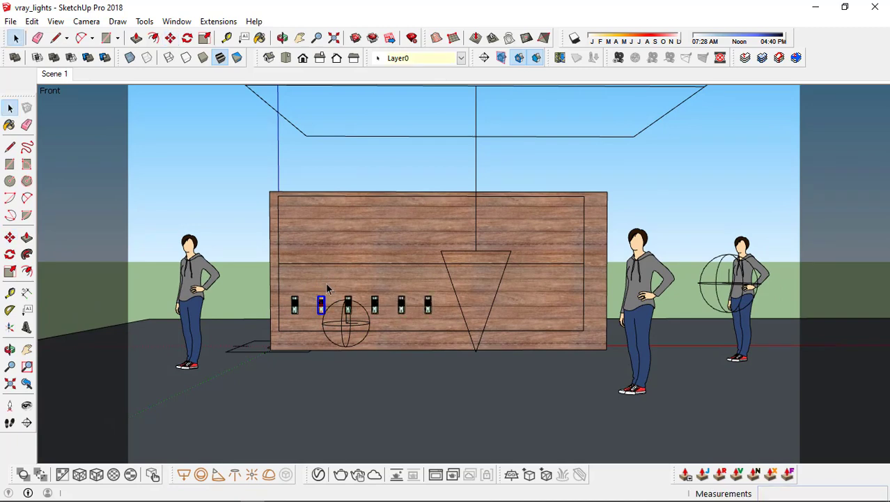
{"action": "left_click", "coordinate": [251, 269]}
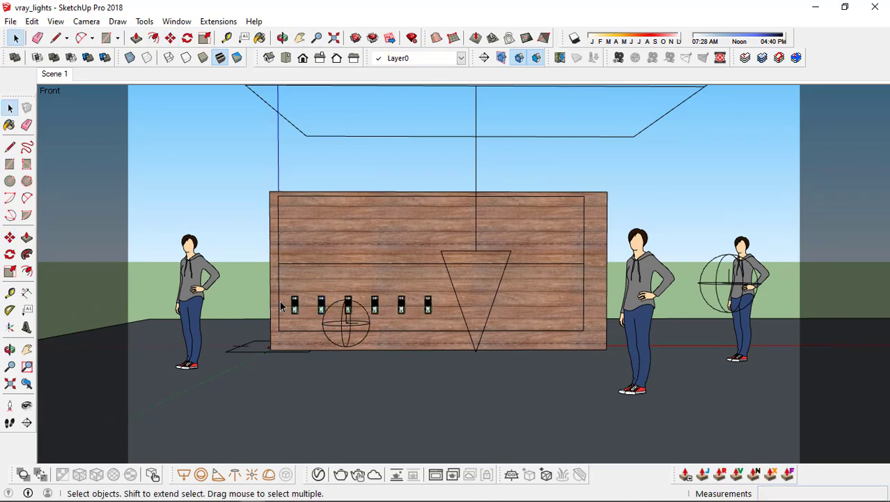
Render the scene with V-Ray, examine the glow of the row of wall lamps up close, and close the frame buffer
{"action": "left_click", "coordinate": [341, 474]}
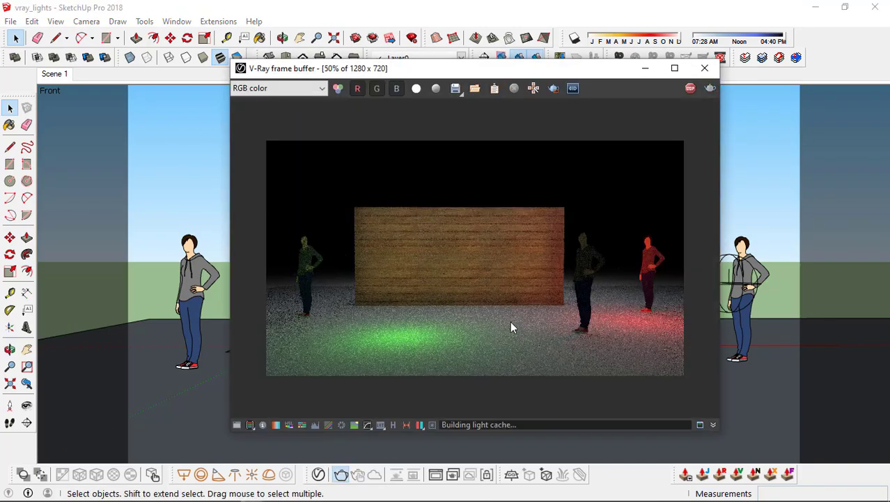
{"action": "scroll", "coordinate": [390, 251], "scroll_direction": "up", "scroll_amount": 2}
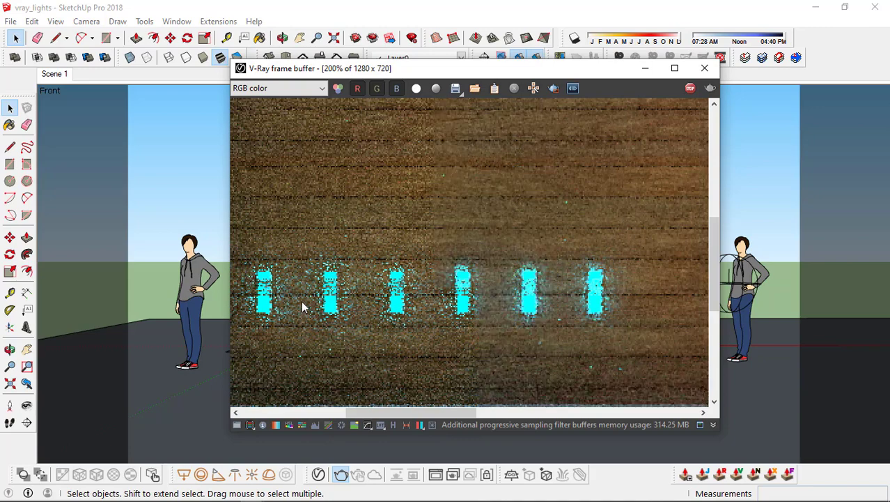
{"action": "scroll", "coordinate": [447, 269], "scroll_direction": "down", "scroll_amount": 1}
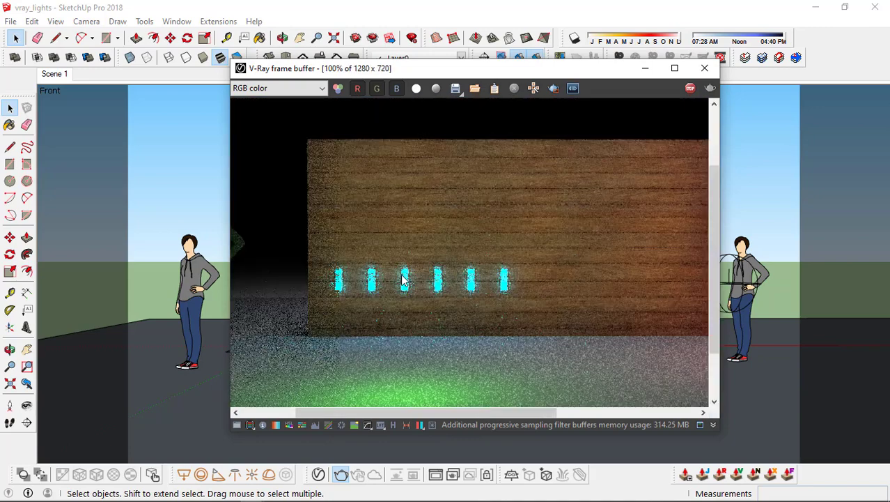
{"action": "scroll", "coordinate": [407, 280], "scroll_direction": "down", "scroll_amount": 1}
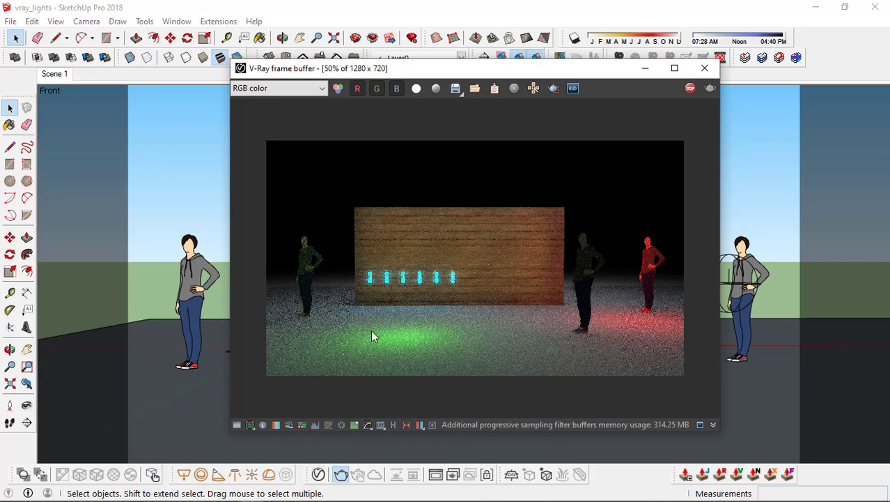
{"action": "left_click", "coordinate": [704, 67]}
Move the sphere light near the wall lamps upward by about 0.26 m
{"action": "left_click", "coordinate": [329, 329]}
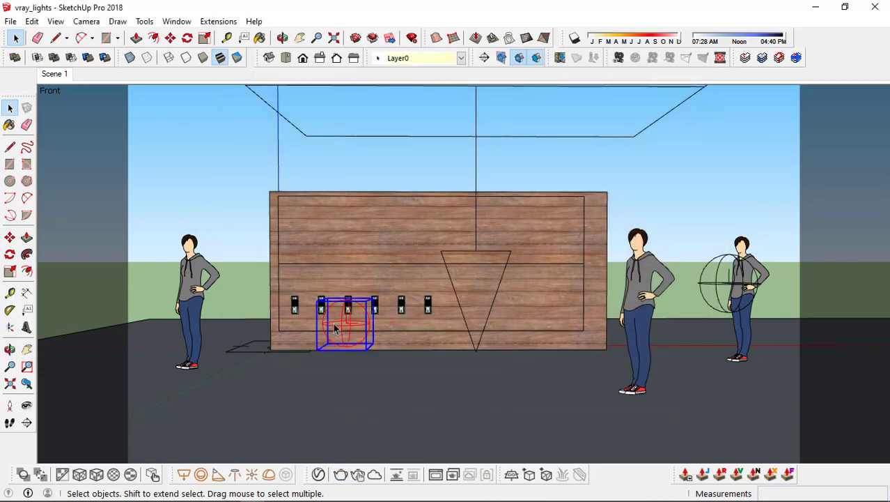
{"action": "key", "text": "m"}
{"action": "mouse_move", "coordinate": [437, 286]}
{"action": "left_mouse_down"}
{"action": "mouse_move", "coordinate": [440, 259]}
{"action": "mouse_move", "coordinate": [440, 272]}
{"action": "left_mouse_up"}
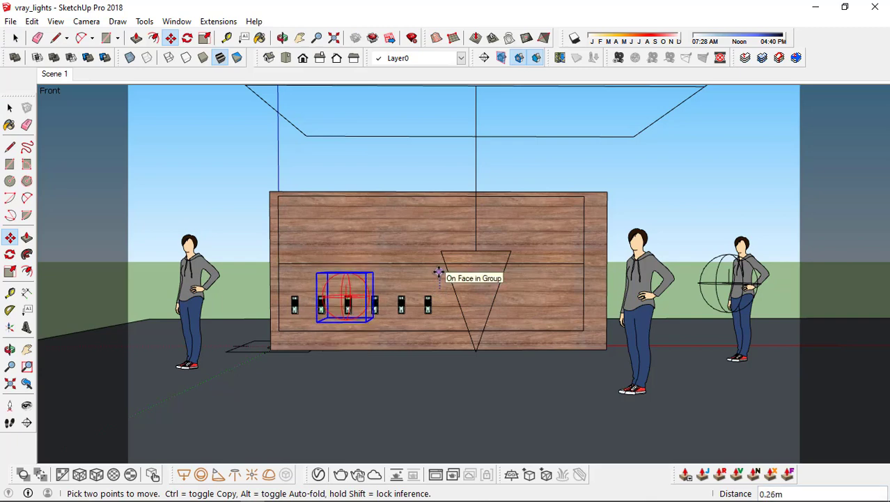
{"action": "key", "text": "space"}
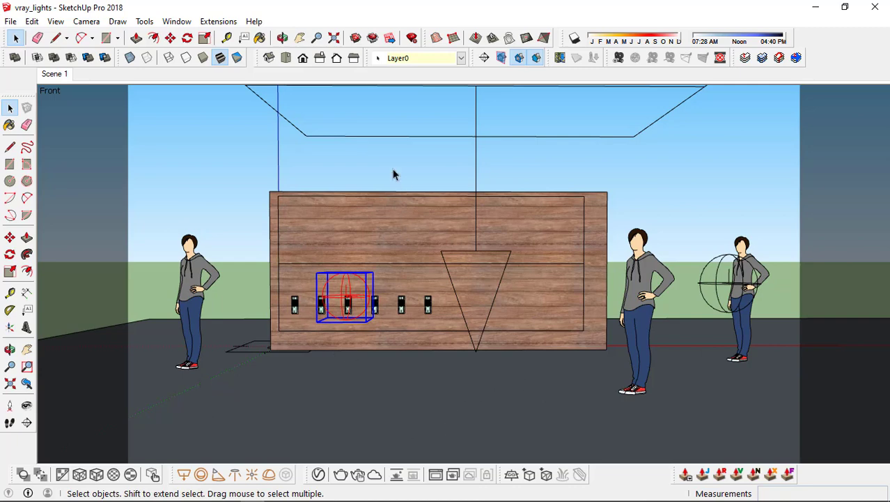
{"action": "left_click", "coordinate": [535, 178]}
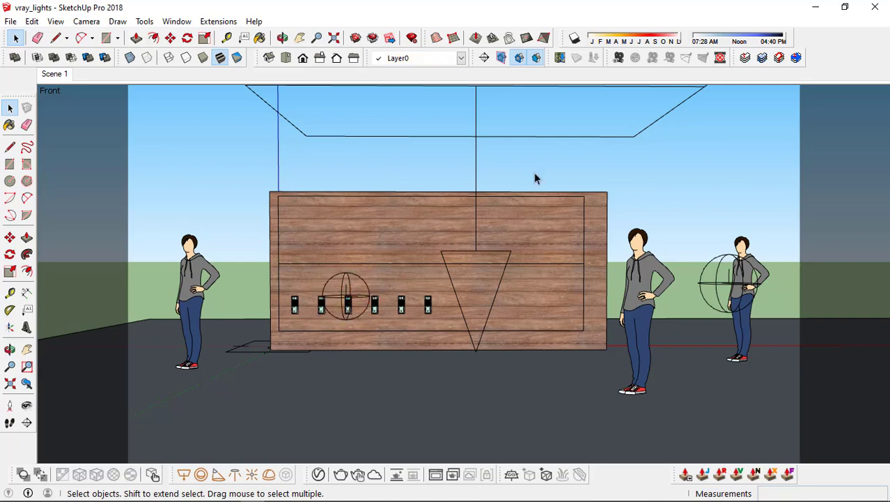
Place the 3D text "archi" in Arista 2.0 Alternate Bold, 0.50 m high and extruded 0.03 m, on the wall's upper left part
{"action": "left_click", "coordinate": [26, 328]}
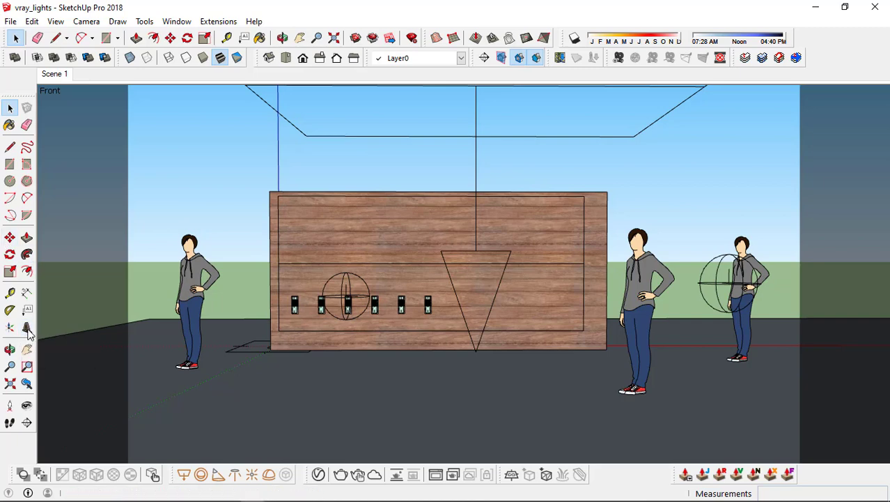
{"action": "type", "text": "arc"}
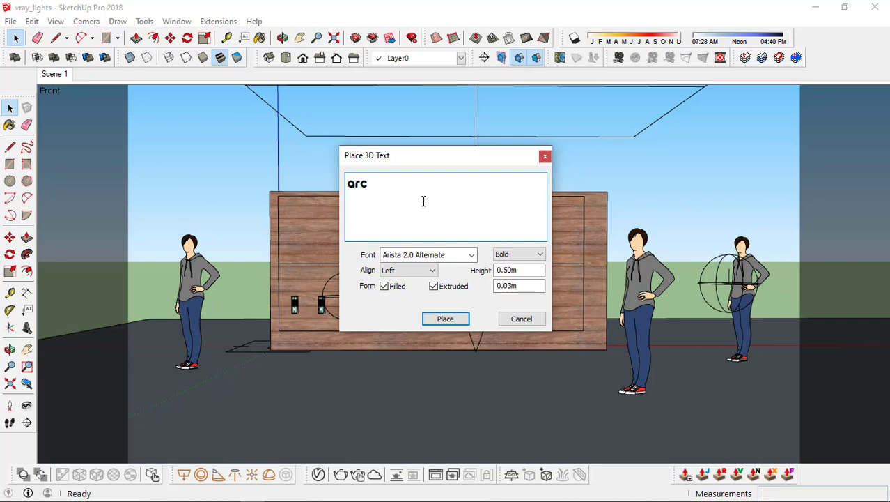
{"action": "type", "text": "hi"}
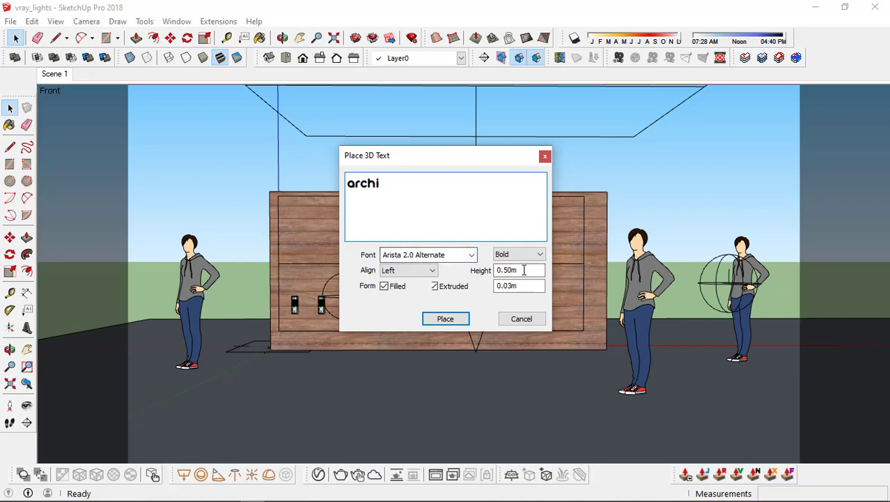
{"action": "left_click_drag", "start_coordinate": [524, 270], "coordinate": [407, 291]}
{"action": "type", "text": ".5"}
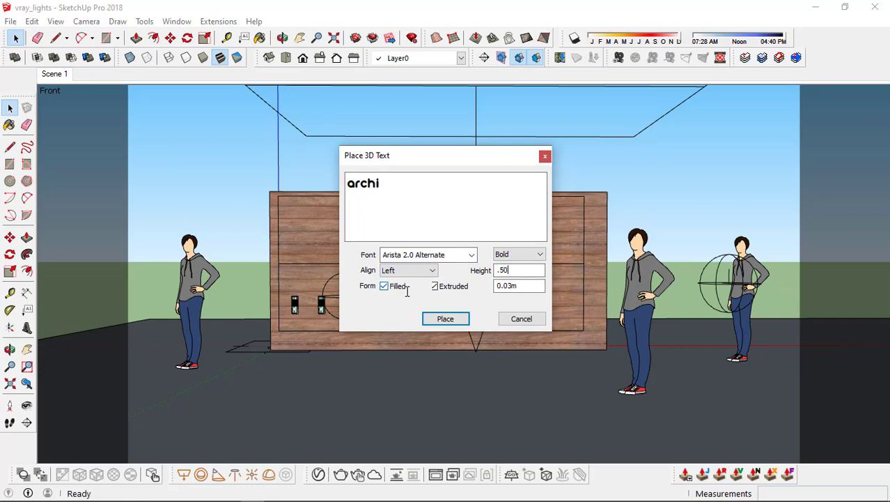
{"action": "left_click", "coordinate": [445, 319]}
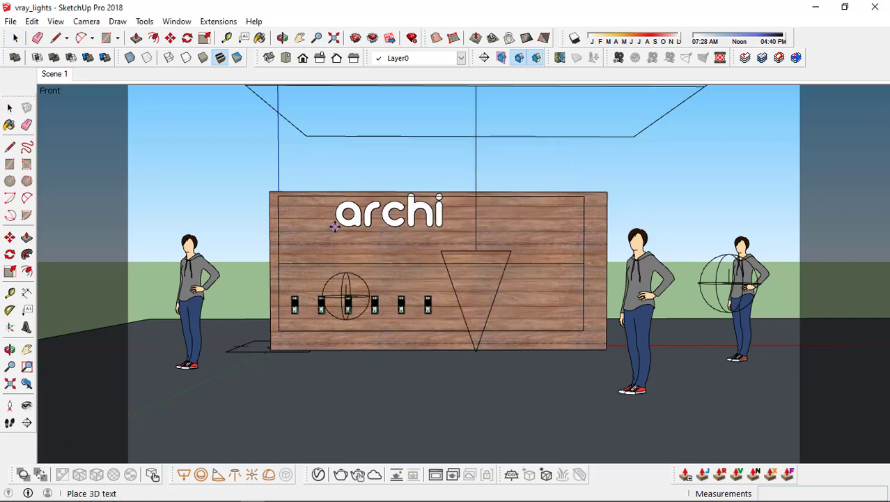
{"action": "left_click", "coordinate": [285, 240]}
Place the 3D text "tutors" in Arista 2.0 Alternate Light directly after "archi" and nudge it about 0.02 m into line
{"action": "left_click", "coordinate": [27, 328]}
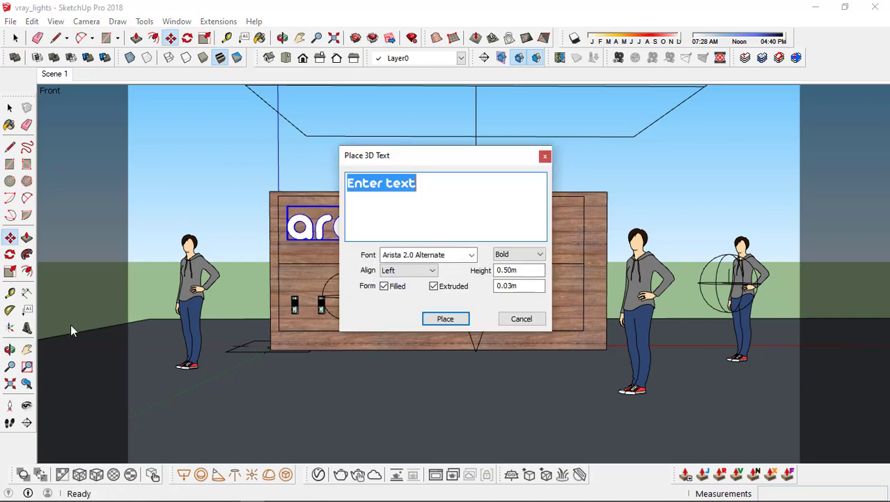
{"action": "left_click", "coordinate": [464, 256]}
{"action": "left_click", "coordinate": [454, 285]}
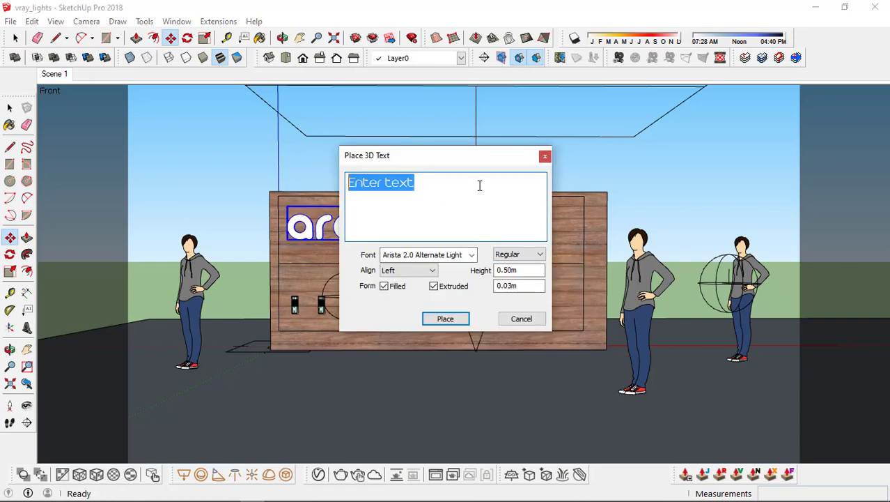
{"action": "type", "text": "tutoro"}
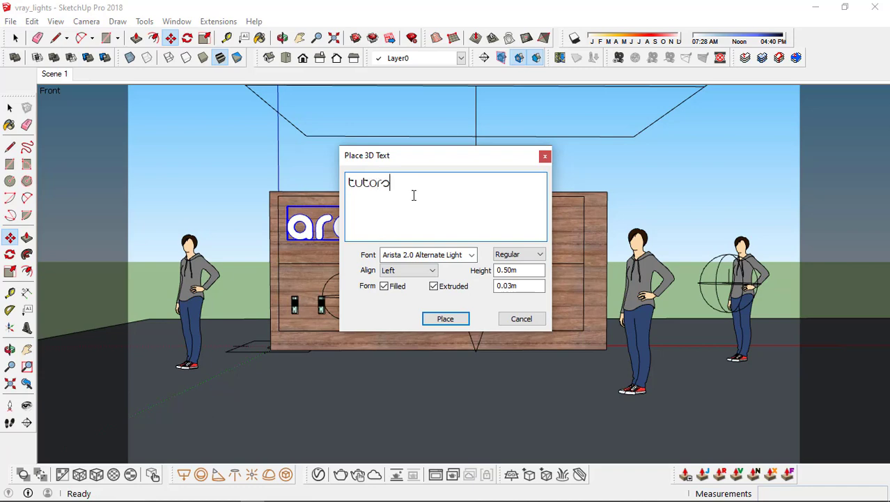
{"action": "left_click", "coordinate": [449, 320]}
{"action": "scroll", "coordinate": [387, 218], "scroll_direction": "up", "scroll_amount": 2}
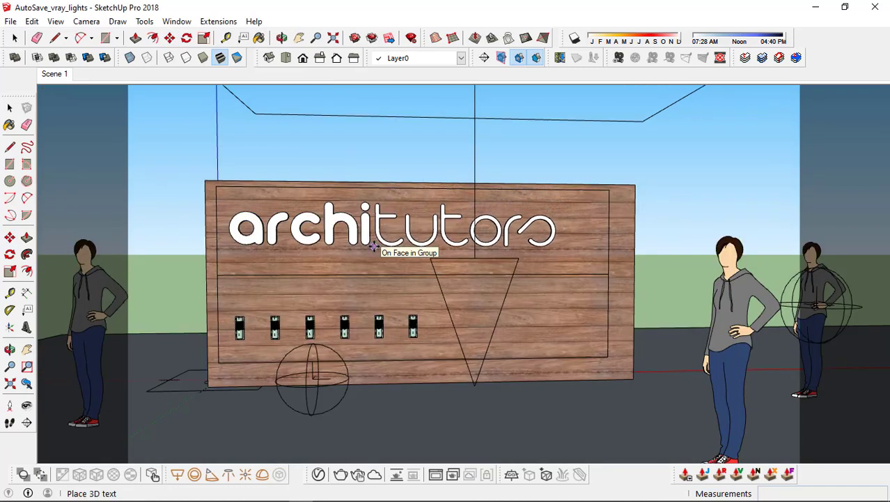
{"action": "left_click", "coordinate": [375, 247]}
{"action": "scroll", "coordinate": [390, 209], "scroll_direction": "up", "scroll_amount": 6}
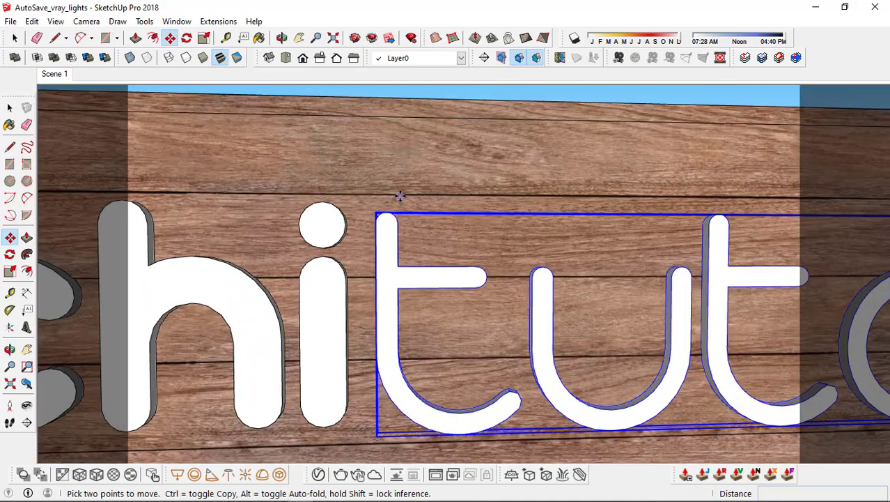
{"action": "left_click", "coordinate": [400, 196]}
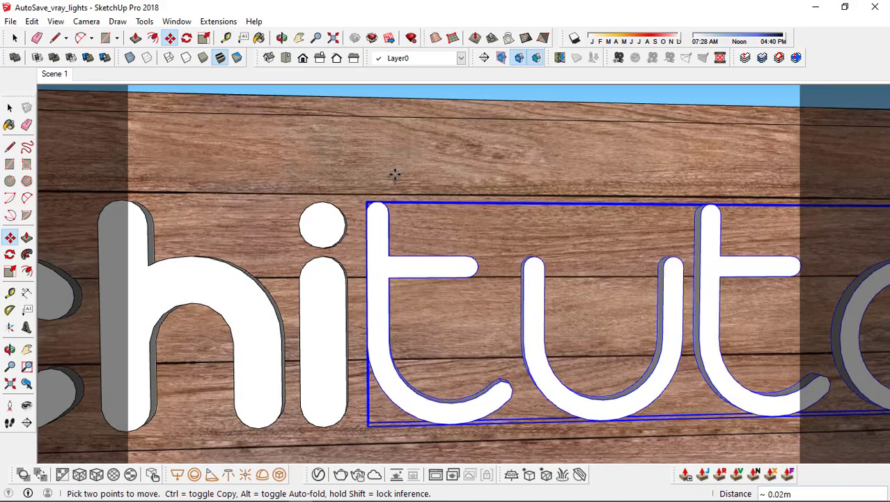
Clear the selection of the "tutors" text and return to the saved Scene 1 view
{"action": "mouse_move", "coordinate": [395, 175]}
{"action": "middle_mouse_down"}
{"action": "mouse_move", "coordinate": [392, 199]}
{"action": "mouse_move", "coordinate": [459, 209]}
{"action": "mouse_move", "coordinate": [386, 205]}
{"action": "mouse_move", "coordinate": [389, 181]}
{"action": "middle_mouse_up"}
{"action": "scroll", "coordinate": [386, 205], "scroll_direction": "down", "scroll_amount": 4}
{"action": "key", "text": "space"}
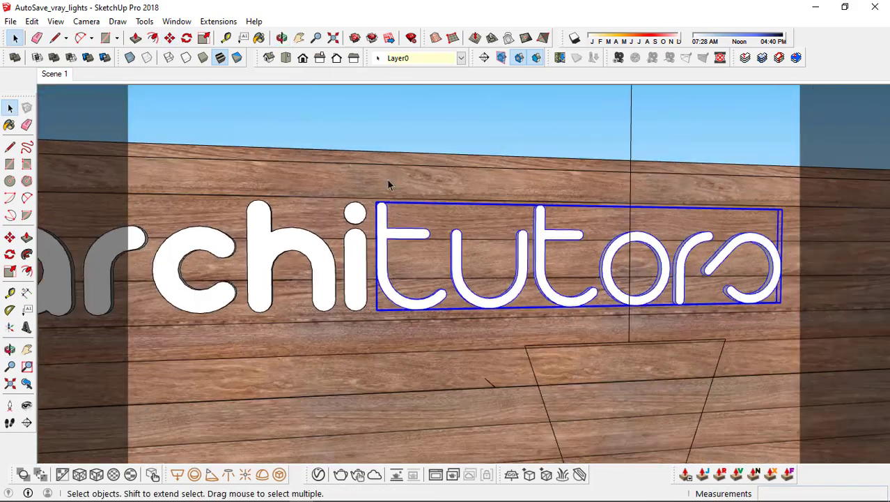
{"action": "middle_click_drag", "start_coordinate": [394, 216], "coordinate": [352, 232]}
{"action": "scroll", "coordinate": [352, 232], "scroll_direction": "down", "scroll_amount": 1}
{"action": "left_click", "coordinate": [408, 144]}
{"action": "scroll", "coordinate": [418, 144], "scroll_direction": "down", "scroll_amount": 2}
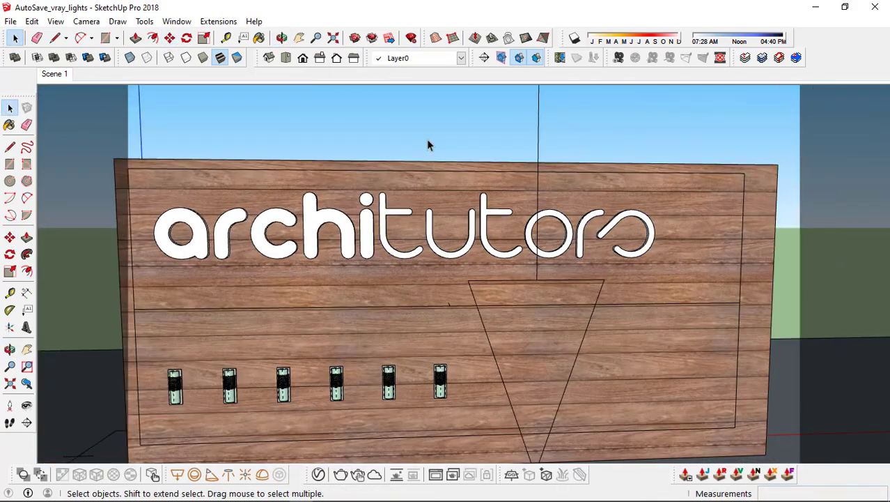
{"action": "scroll", "coordinate": [428, 143], "scroll_direction": "down", "scroll_amount": 2}
{"action": "left_click", "coordinate": [54, 73]}
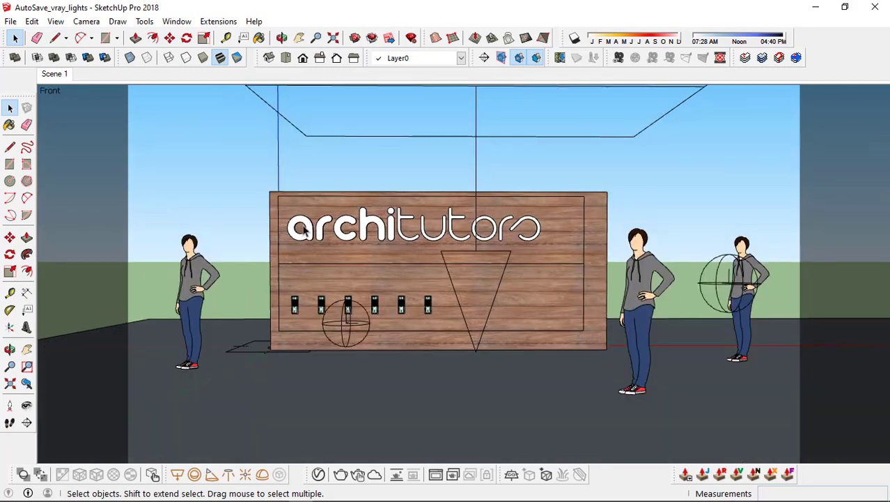
Convert the "archi" text into a V-Ray mesh light, rename the light font_1 and set its intensity to 100
{"action": "left_click", "coordinate": [311, 239]}
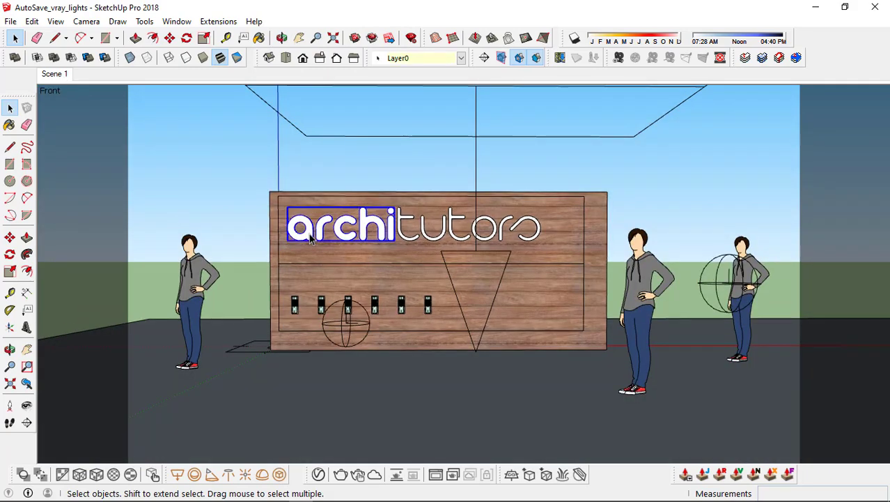
{"action": "left_click", "coordinate": [280, 474]}
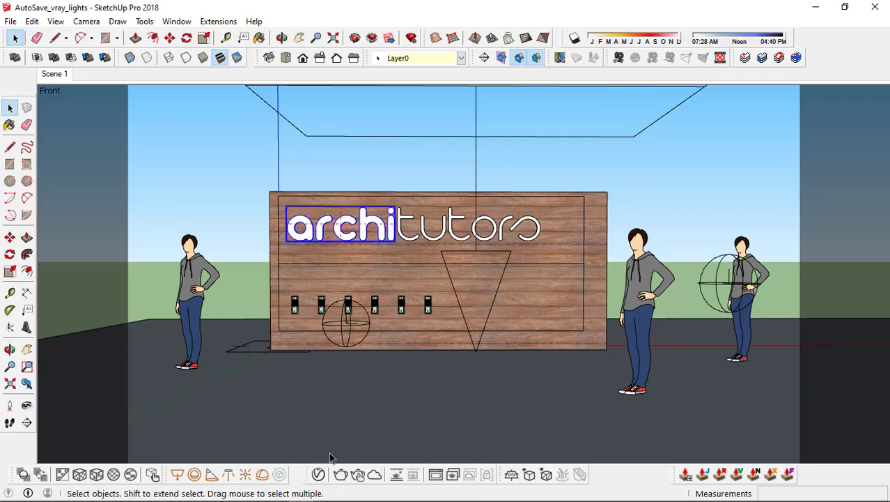
{"action": "left_click", "coordinate": [319, 475]}
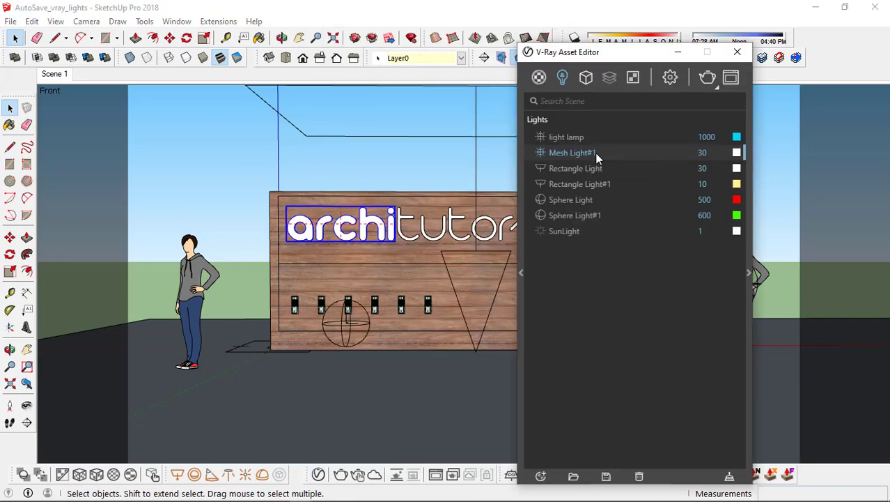
{"action": "double_click", "coordinate": [595, 153]}
{"action": "type", "text": "lont_1"}
{"action": "left_click", "coordinate": [686, 154]}
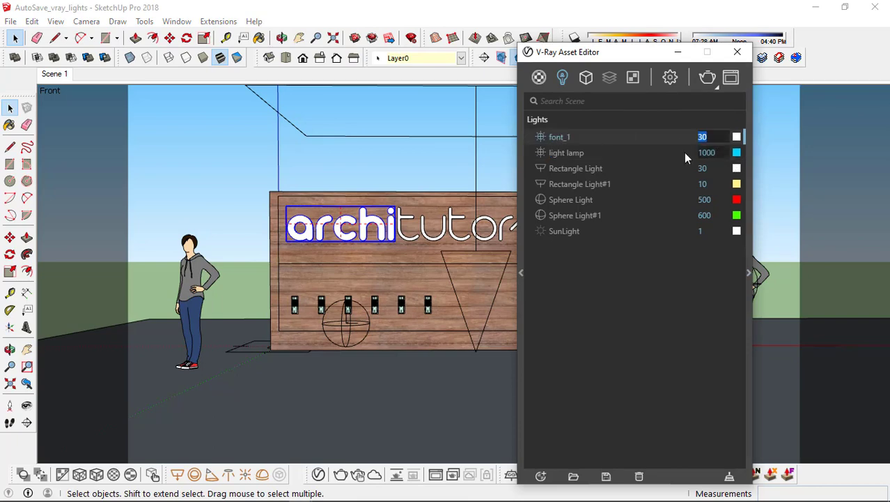
{"action": "type", "text": "1"}
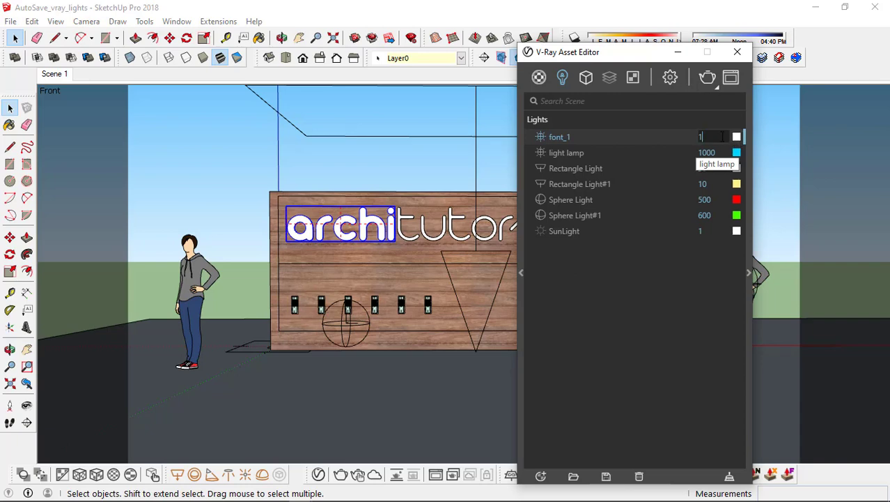
{"action": "type", "text": "00"}
Set the colour of the font_1 light to a pale yellow of about R 0.933, G 0.892, B 0.546
{"action": "left_click", "coordinate": [737, 138]}
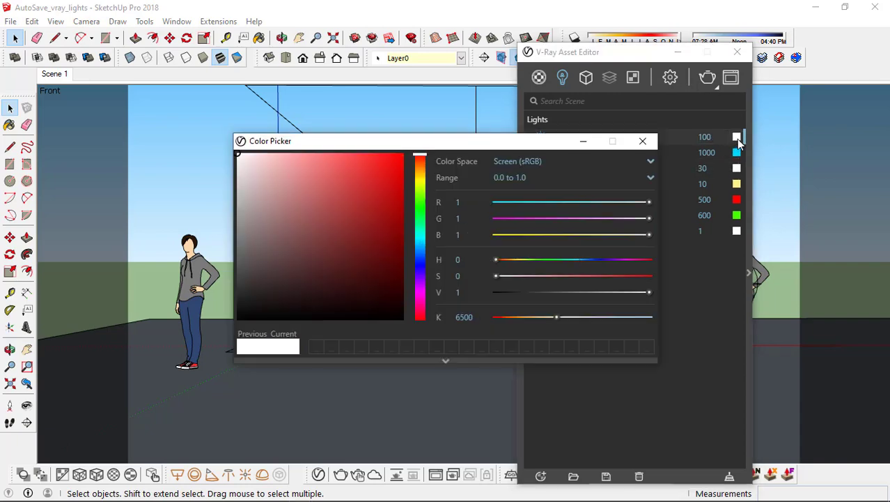
{"action": "left_click_drag", "start_coordinate": [422, 184], "coordinate": [419, 178]}
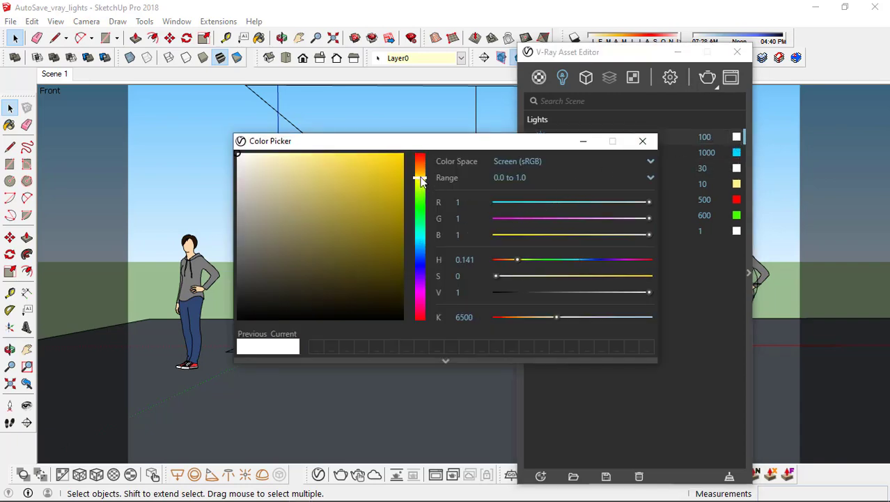
{"action": "mouse_move", "coordinate": [301, 155]}
{"action": "left_mouse_down"}
{"action": "mouse_move", "coordinate": [298, 166]}
{"action": "mouse_move", "coordinate": [303, 161]}
{"action": "left_mouse_up"}
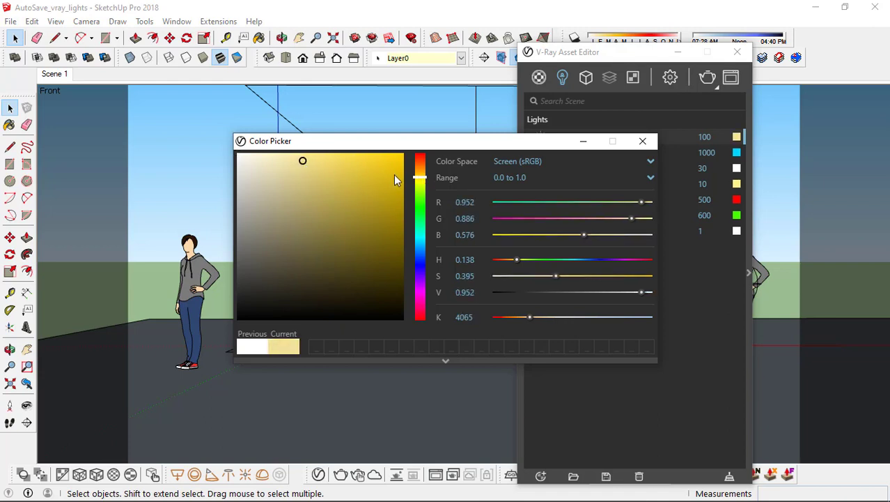
{"action": "left_click_drag", "start_coordinate": [412, 178], "coordinate": [414, 179]}
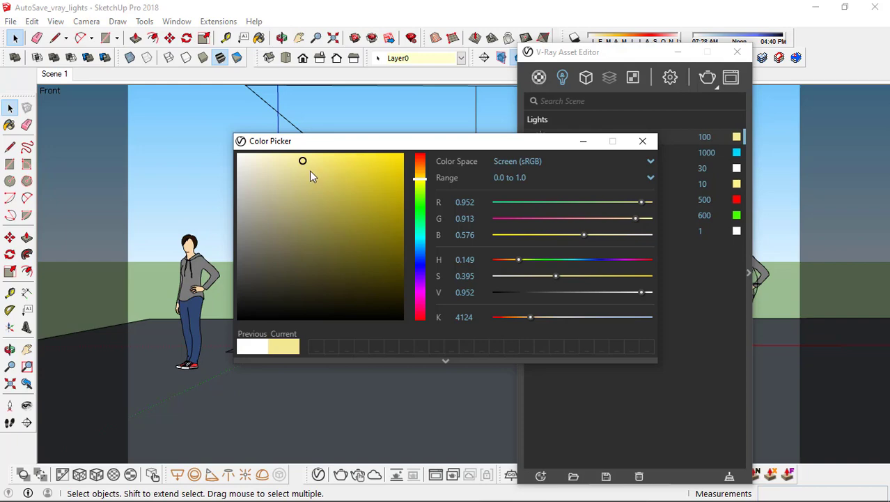
{"action": "left_click_drag", "start_coordinate": [307, 163], "coordinate": [308, 167]}
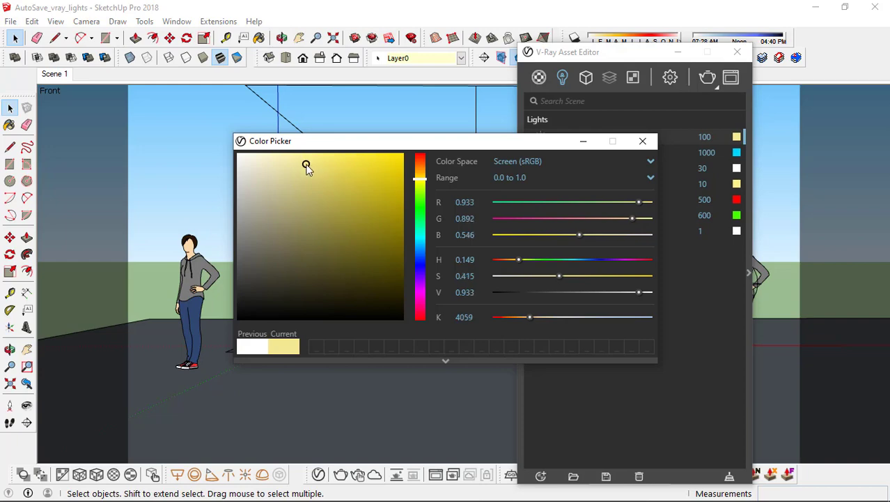
{"action": "left_click", "coordinate": [643, 141]}
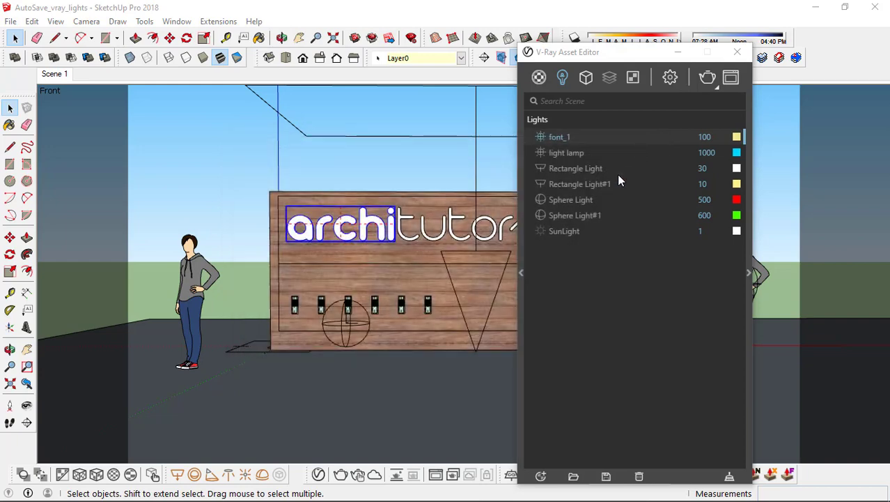
Convert the "tutors" text into a V-Ray mesh light and rename the light font_2
{"action": "left_click", "coordinate": [403, 219]}
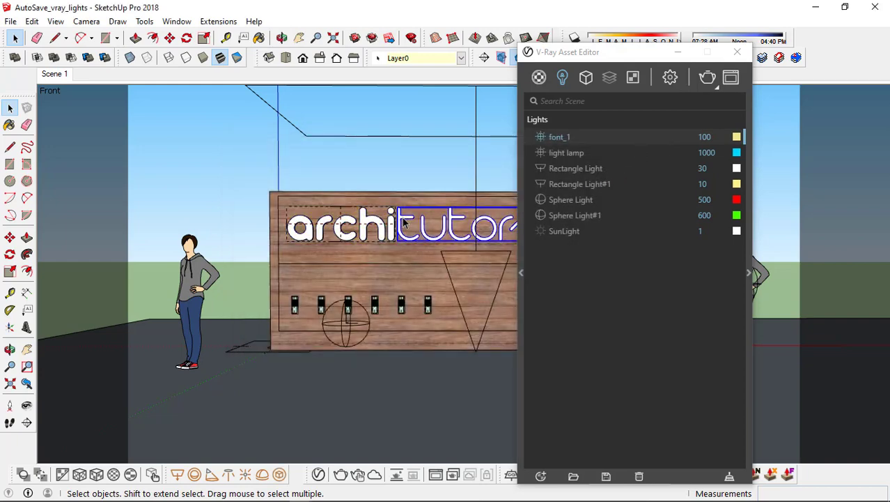
{"action": "left_click", "coordinate": [280, 473]}
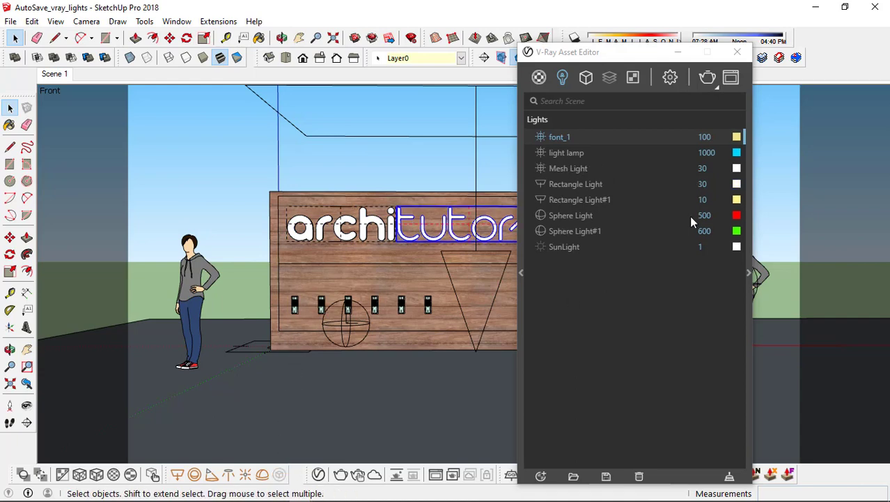
{"action": "left_click", "coordinate": [568, 168]}
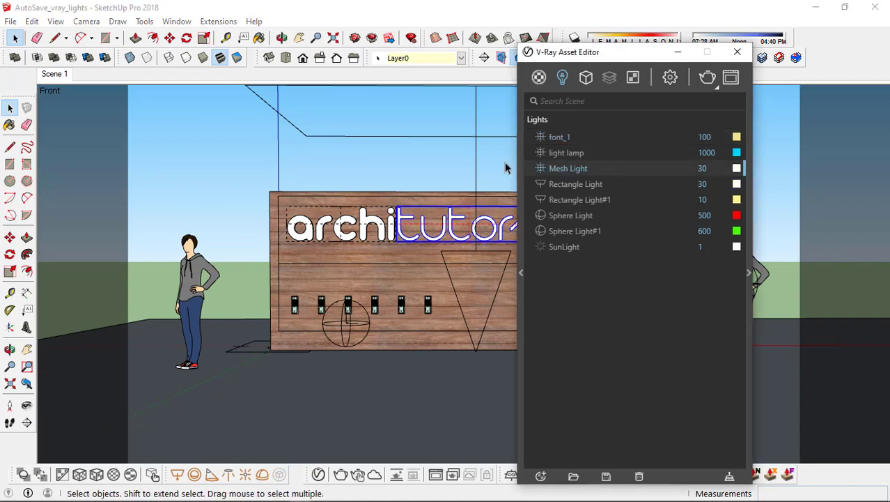
{"action": "double_click", "coordinate": [590, 167]}
{"action": "type", "text": "f"}
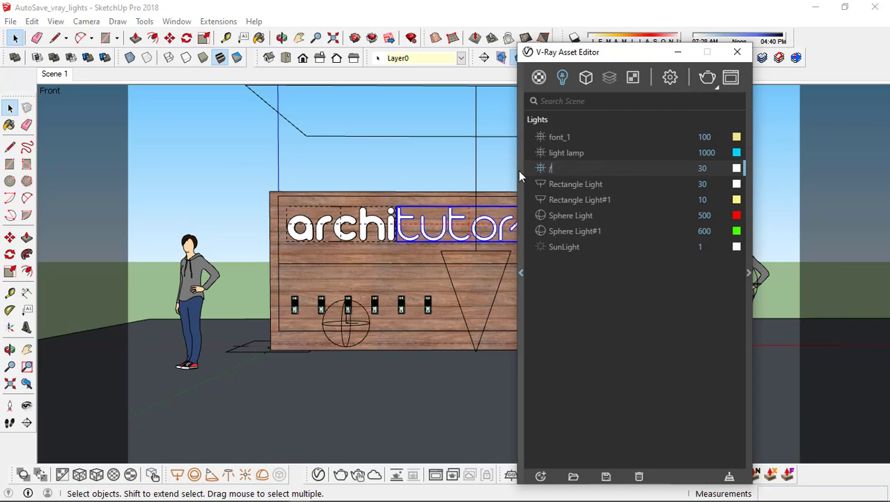
{"action": "type", "text": "ont_2"}
{"action": "key", "text": "Return"}
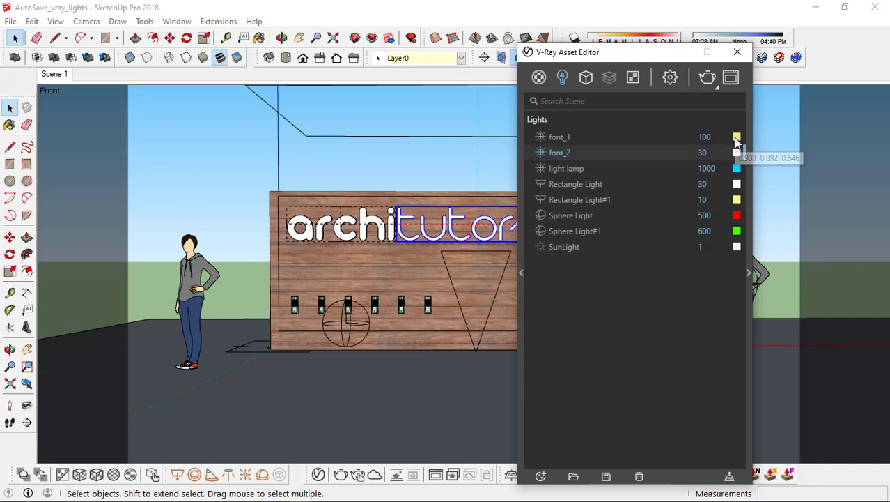
Copy the pale yellow colour of font_1 to the font_2 light and set its intensity to 100
{"action": "right_click", "coordinate": [737, 152]}
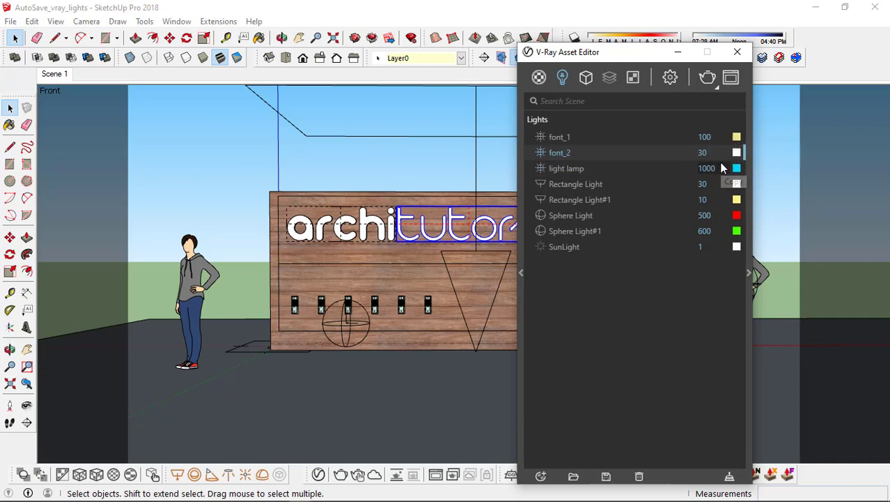
{"action": "right_click", "coordinate": [736, 153]}
{"action": "left_click", "coordinate": [724, 196]}
{"action": "type", "text": "100"}
{"action": "key", "text": "Return"}
Render the scene with V-Ray, examine the glowing lettering and its light on the wood wall up close, and close the frame buffer
{"action": "left_click", "coordinate": [709, 81]}
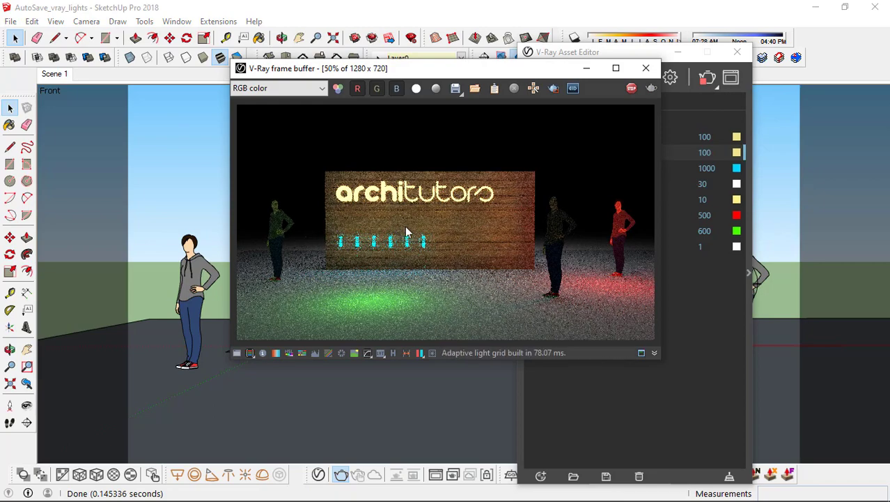
{"action": "scroll", "coordinate": [350, 185], "scroll_direction": "up", "scroll_amount": 1}
{"action": "scroll", "coordinate": [290, 186], "scroll_direction": "down", "scroll_amount": 1}
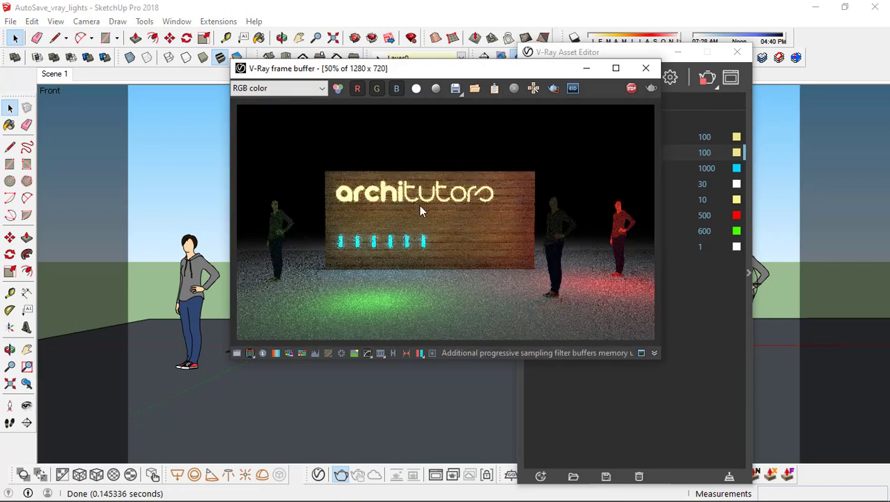
{"action": "scroll", "coordinate": [414, 172], "scroll_direction": "up", "scroll_amount": 1}
{"action": "scroll", "coordinate": [554, 233], "scroll_direction": "up", "scroll_amount": 1}
{"action": "scroll", "coordinate": [369, 206], "scroll_direction": "down", "scroll_amount": 1}
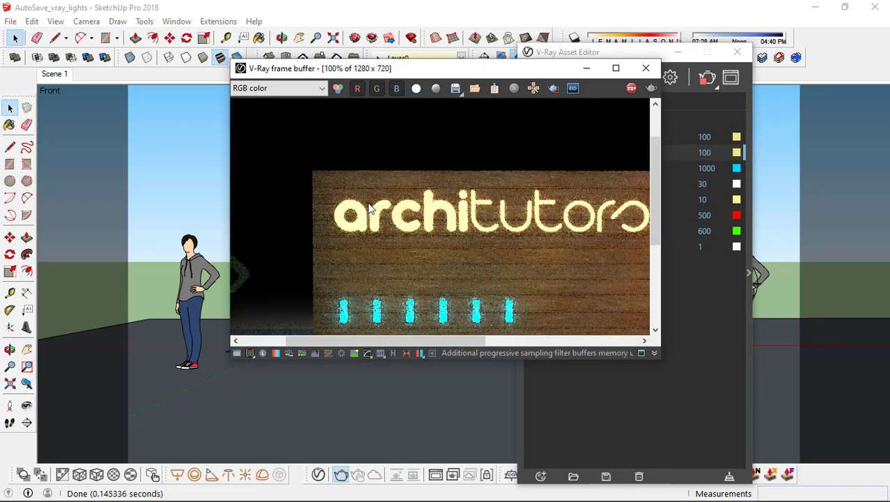
{"action": "scroll", "coordinate": [367, 205], "scroll_direction": "down", "scroll_amount": 1}
{"action": "scroll", "coordinate": [468, 208], "scroll_direction": "up", "scroll_amount": 1}
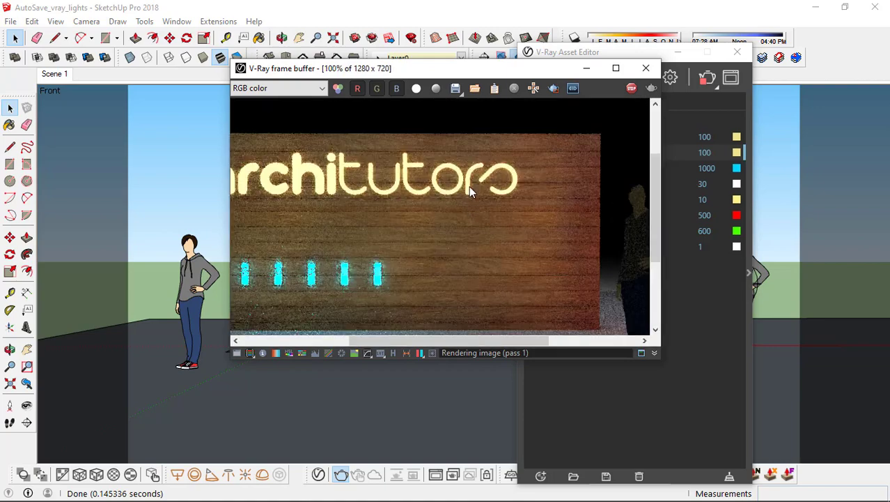
{"action": "scroll", "coordinate": [469, 186], "scroll_direction": "up", "scroll_amount": 1}
{"action": "scroll", "coordinate": [457, 186], "scroll_direction": "down", "scroll_amount": 1}
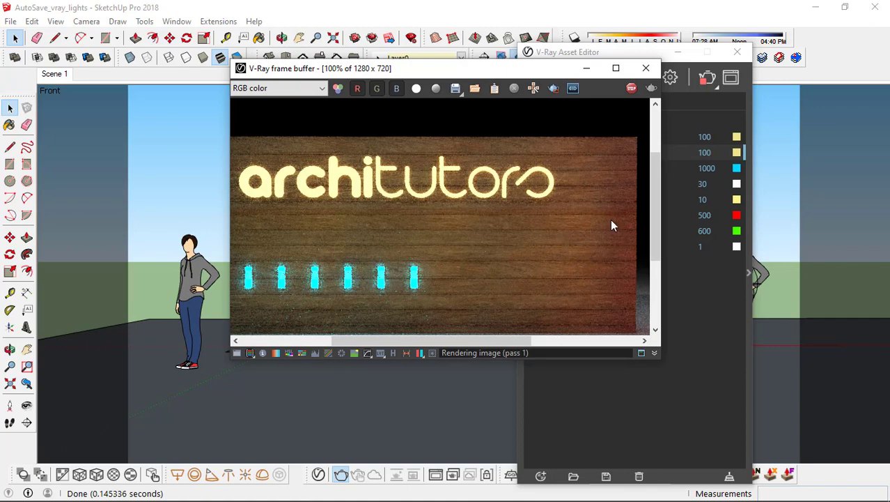
{"action": "scroll", "coordinate": [614, 220], "scroll_direction": "up", "scroll_amount": 1}
{"action": "scroll", "coordinate": [448, 211], "scroll_direction": "down", "scroll_amount": 1}
{"action": "scroll", "coordinate": [517, 183], "scroll_direction": "up", "scroll_amount": 1}
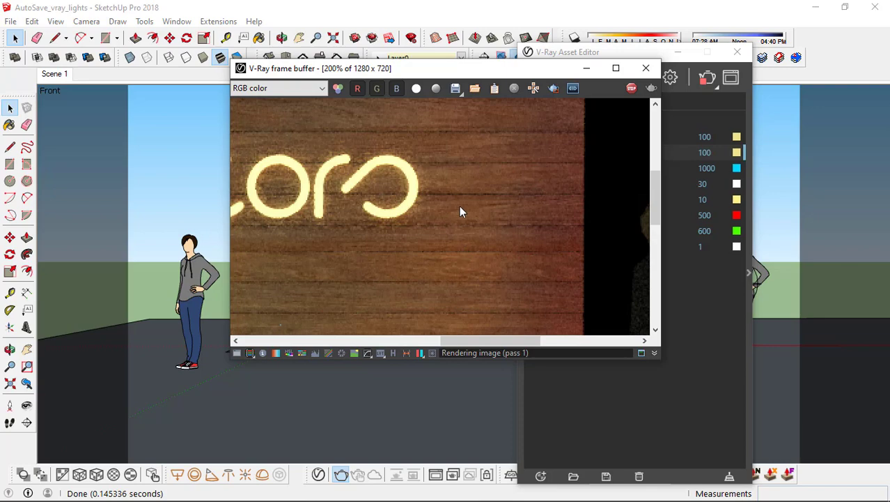
{"action": "left_click", "coordinate": [646, 68]}
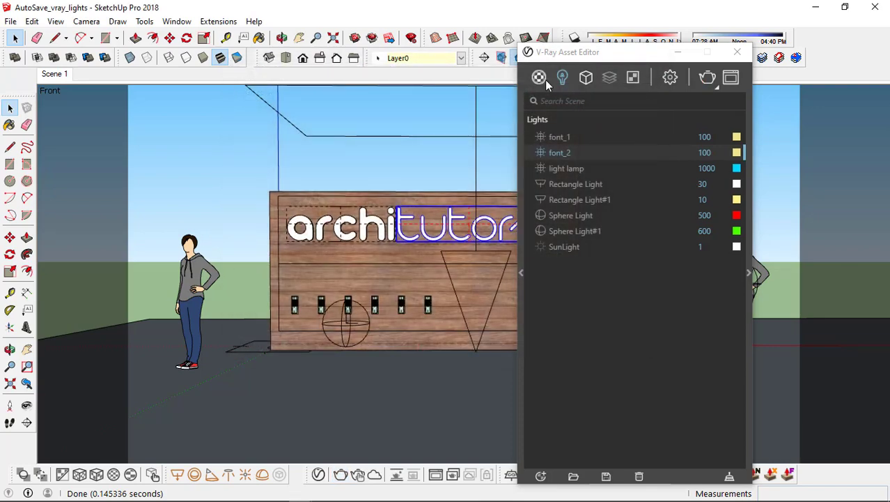
Set the bump amount of the wall's Wood_Planks_B01_100cm material to 0.60
{"action": "left_click", "coordinate": [295, 261]}
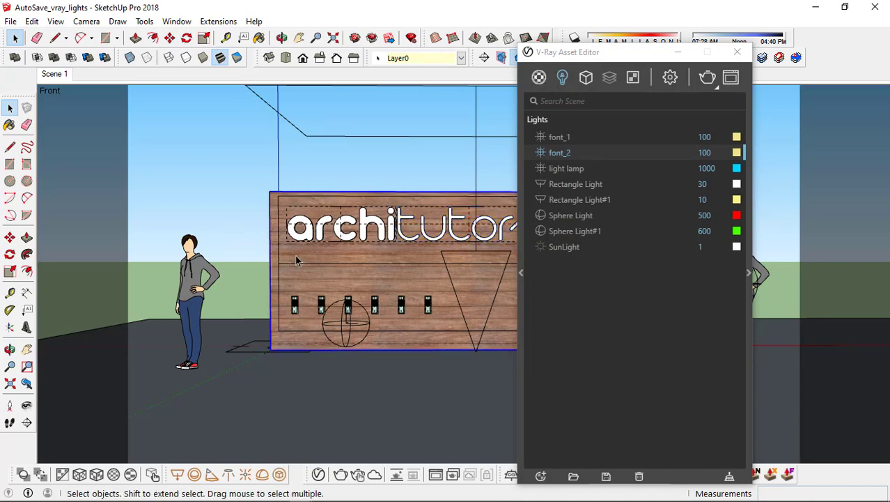
{"action": "left_click", "coordinate": [540, 77]}
{"action": "left_click", "coordinate": [583, 277]}
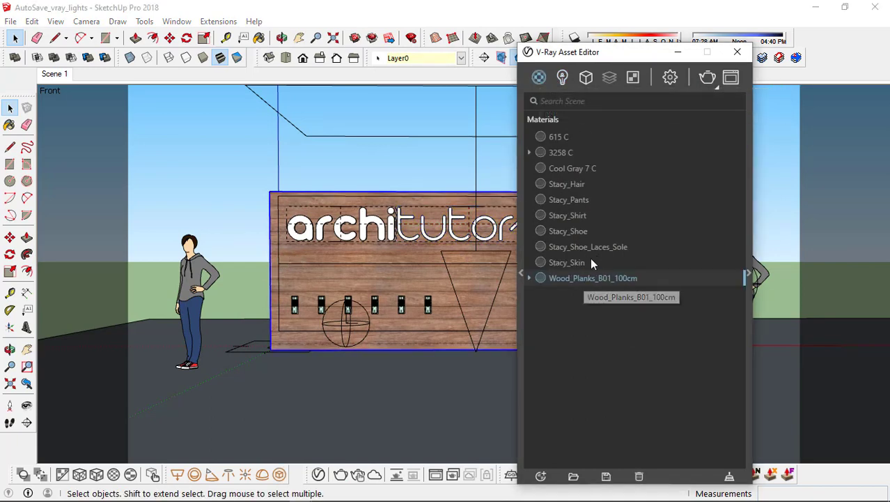
{"action": "left_click_drag", "start_coordinate": [616, 55], "coordinate": [373, 75]}
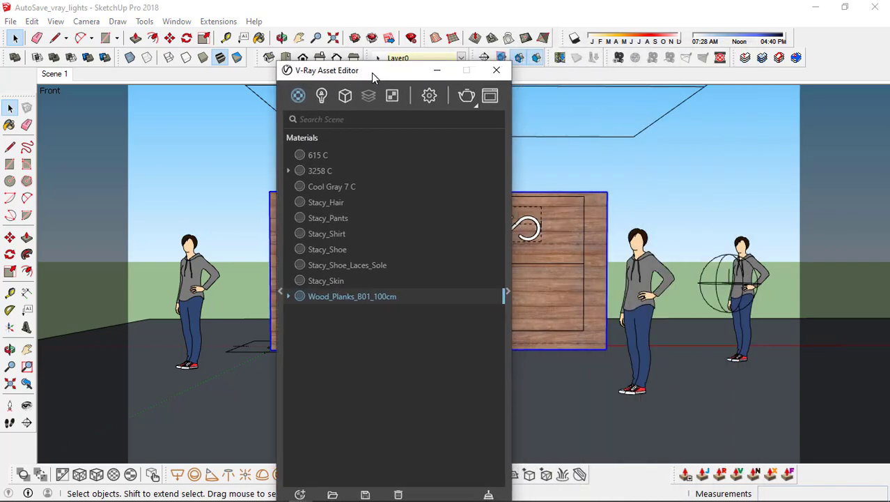
{"action": "left_click", "coordinate": [508, 298]}
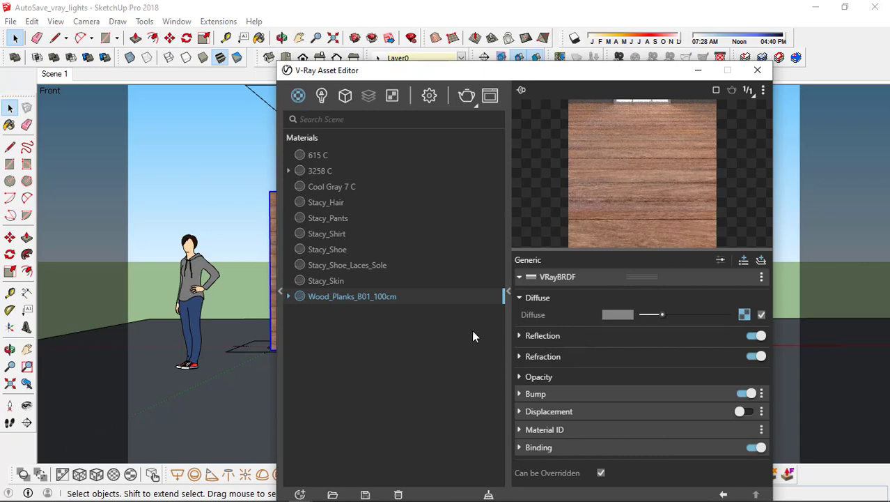
{"action": "left_click", "coordinate": [528, 395]}
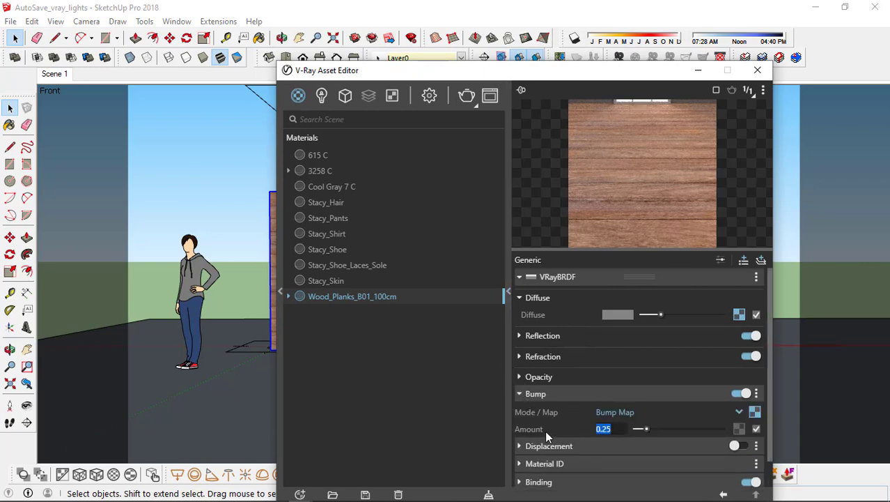
{"action": "type", "text": ".60"}
{"action": "key", "text": "Return"}
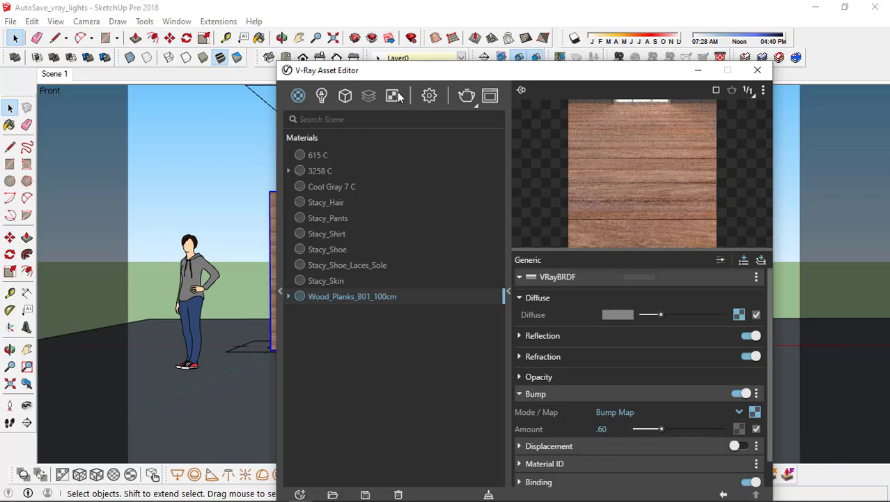
Render the scene with V-Ray, examine the wall's wood bump around the glowing lettering, and stop and close the render
{"action": "left_click", "coordinate": [463, 96]}
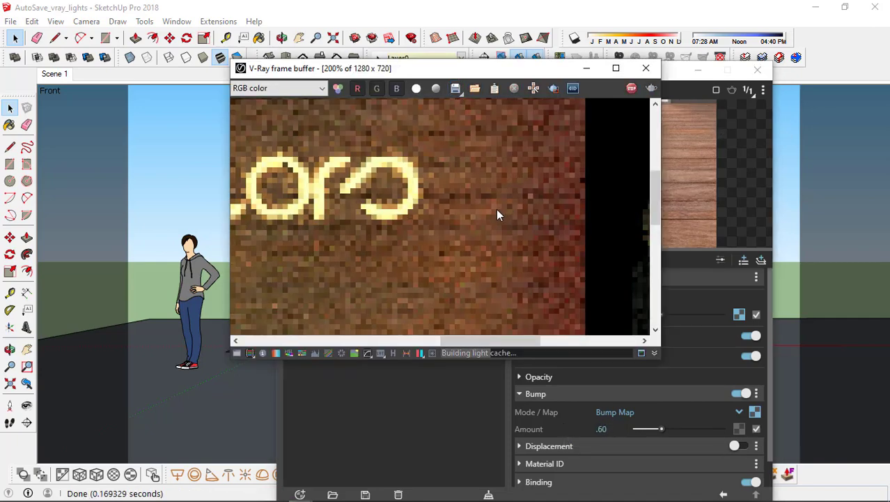
{"action": "scroll", "coordinate": [418, 216], "scroll_direction": "down", "scroll_amount": 1}
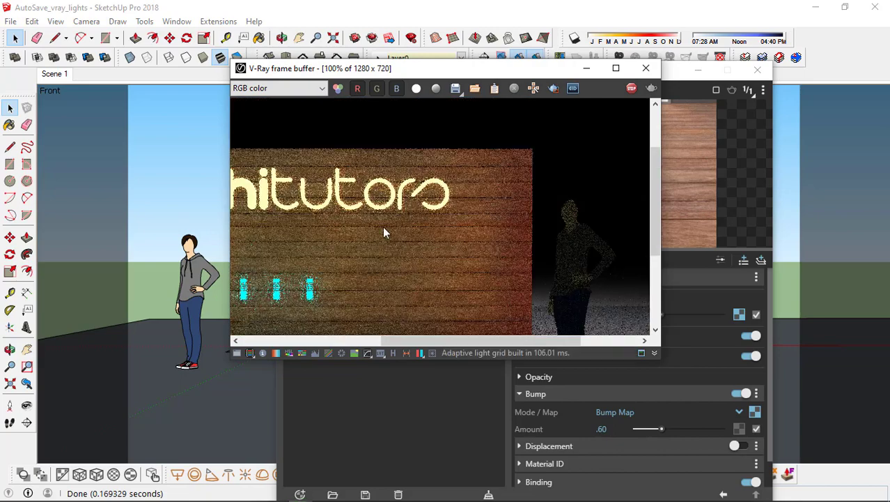
{"action": "scroll", "coordinate": [543, 201], "scroll_direction": "down", "scroll_amount": 1}
{"action": "scroll", "coordinate": [529, 206], "scroll_direction": "up", "scroll_amount": 1}
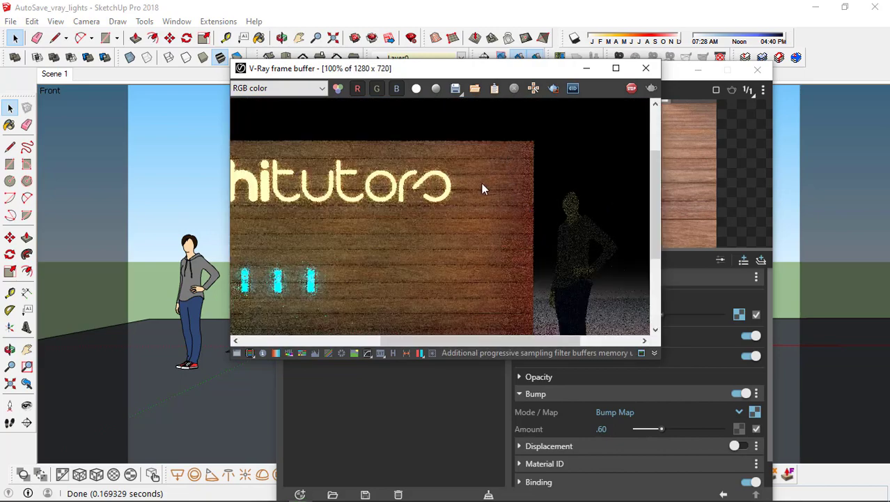
{"action": "scroll", "coordinate": [483, 189], "scroll_direction": "up", "scroll_amount": 1}
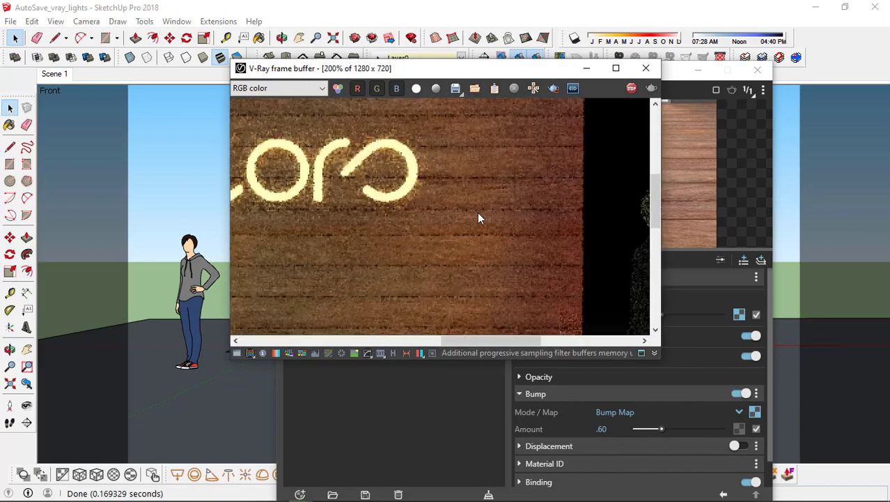
{"action": "left_click", "coordinate": [631, 89]}
{"action": "left_click", "coordinate": [646, 67]}
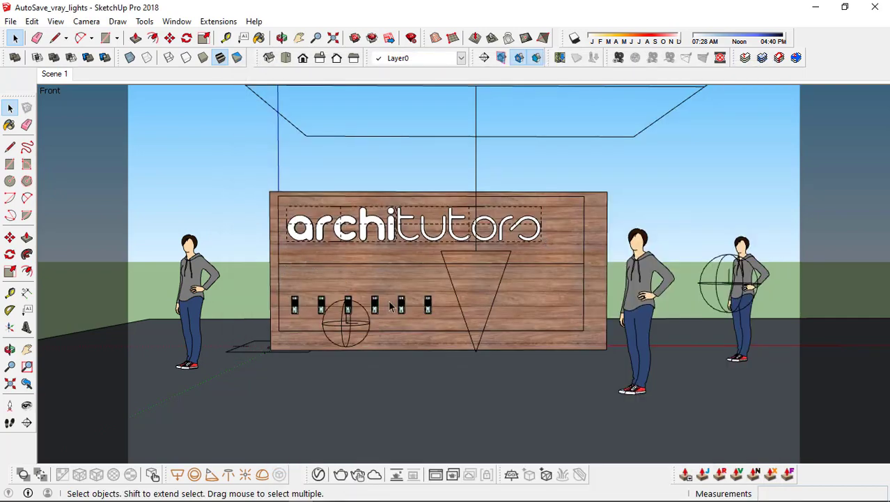
Paste the copied heartbeat-line group onto the wood wall between the lettering and the row of lamps
{"action": "key", "text": "ctrl+v"}
{"action": "scroll", "coordinate": [285, 286], "scroll_direction": "up", "scroll_amount": 3}
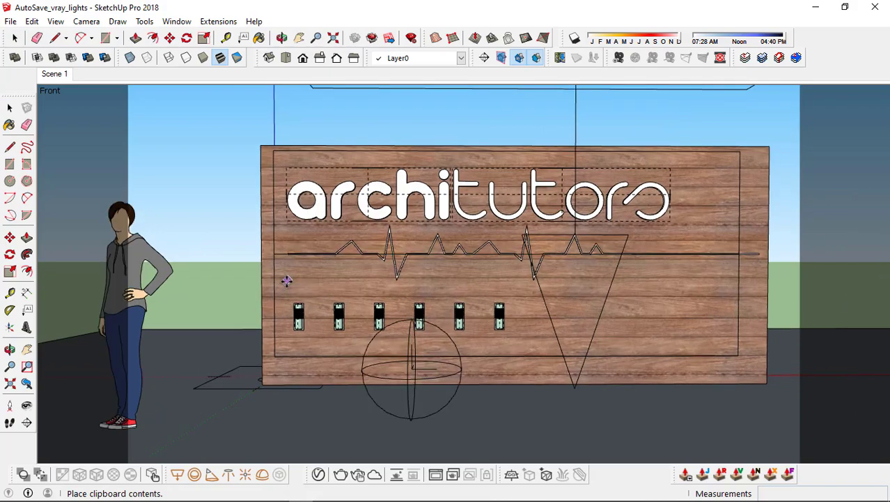
{"action": "left_click", "coordinate": [285, 285]}
Move the heartbeat-line group up the face of the wall by about 0.06 m
{"action": "scroll", "coordinate": [299, 241], "scroll_direction": "up", "scroll_amount": 2}
{"action": "middle_click_drag", "start_coordinate": [303, 241], "coordinate": [411, 272]}
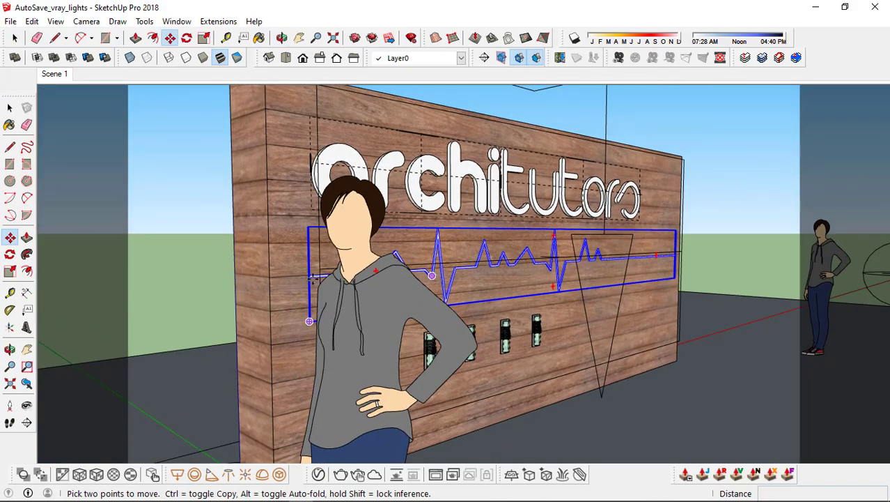
{"action": "scroll", "coordinate": [310, 268], "scroll_direction": "up", "scroll_amount": 3}
{"action": "middle_click_drag", "start_coordinate": [310, 259], "coordinate": [371, 312]}
{"action": "scroll", "coordinate": [411, 374], "scroll_direction": "up", "scroll_amount": 6}
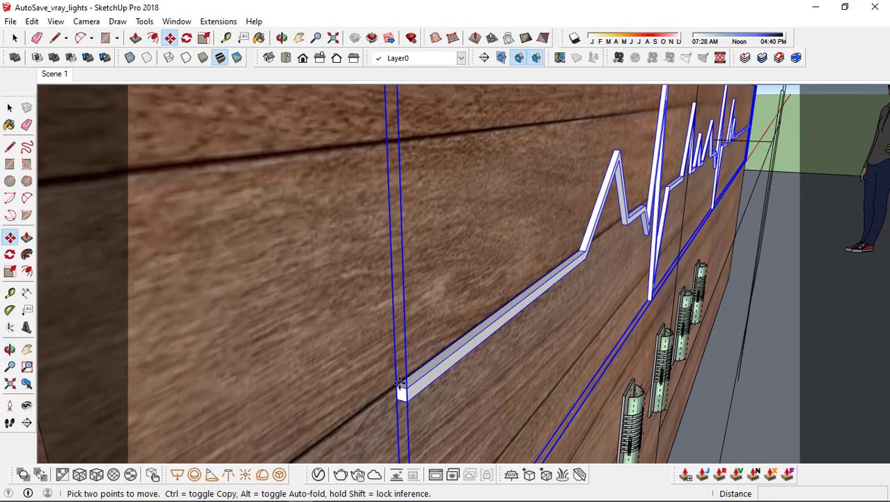
{"action": "left_click", "coordinate": [400, 382]}
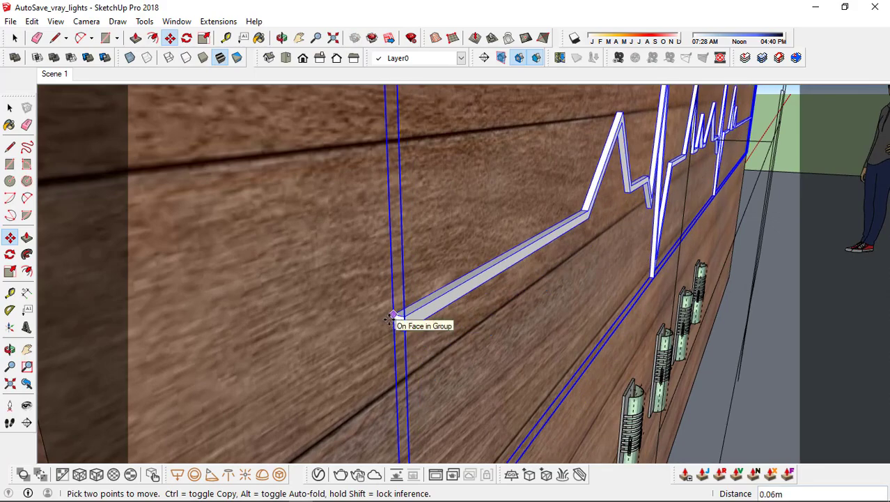
{"action": "left_click", "coordinate": [395, 316]}
Convert the heartbeat-line group on the wall into a V-Ray mesh light
{"action": "scroll", "coordinate": [395, 315], "scroll_direction": "down", "scroll_amount": 4}
{"action": "mouse_move", "coordinate": [464, 277]}
{"action": "middle_mouse_down"}
{"action": "mouse_move", "coordinate": [328, 264]}
{"action": "mouse_move", "coordinate": [469, 258]}
{"action": "mouse_move", "coordinate": [415, 221]}
{"action": "mouse_move", "coordinate": [377, 230]}
{"action": "middle_mouse_up"}
{"action": "scroll", "coordinate": [298, 199], "scroll_direction": "down", "scroll_amount": 2}
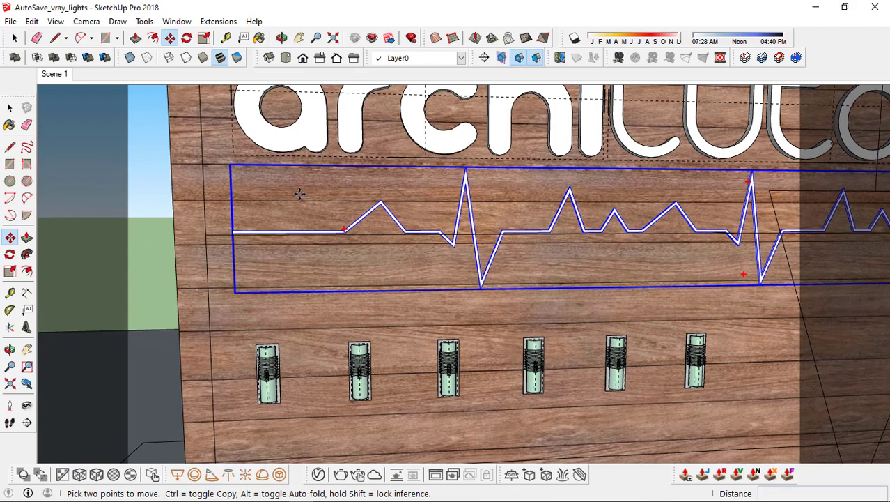
{"action": "scroll", "coordinate": [279, 213], "scroll_direction": "down", "scroll_amount": 3}
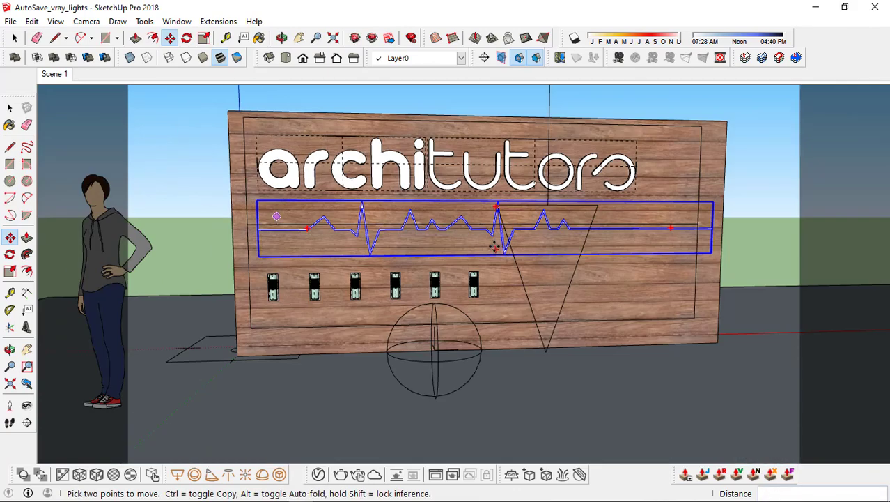
{"action": "middle_click_drag", "start_coordinate": [494, 248], "coordinate": [332, 200]}
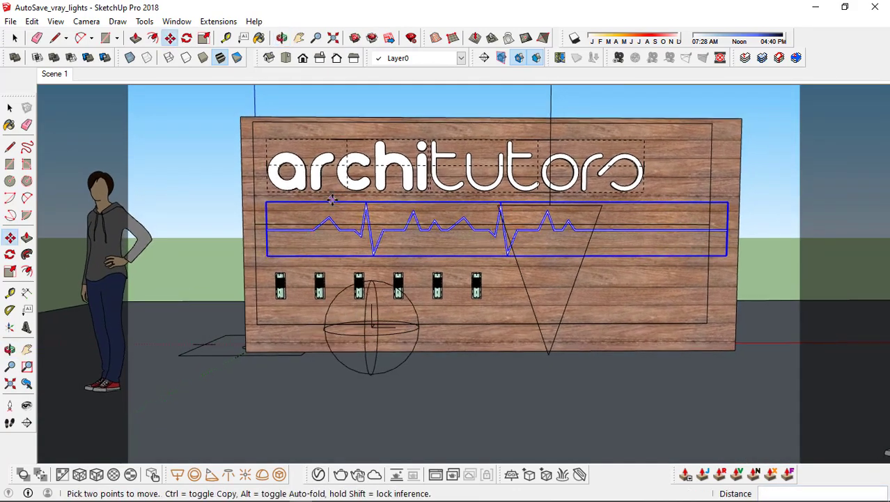
{"action": "scroll", "coordinate": [332, 200], "scroll_direction": "down", "scroll_amount": 3}
{"action": "scroll", "coordinate": [352, 223], "scroll_direction": "up", "scroll_amount": 2}
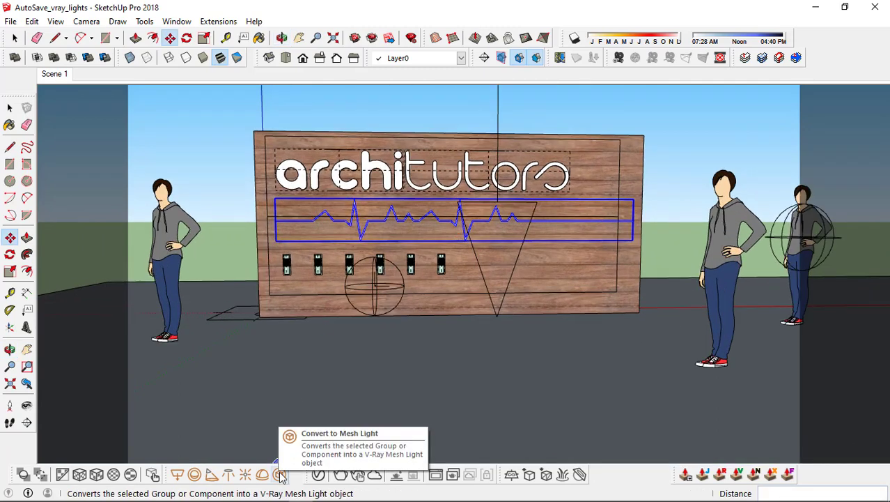
{"action": "key", "text": "space"}
Rename the new mesh light of the heartbeat line as spike in the V-Ray lights list
{"action": "left_click", "coordinate": [318, 474]}
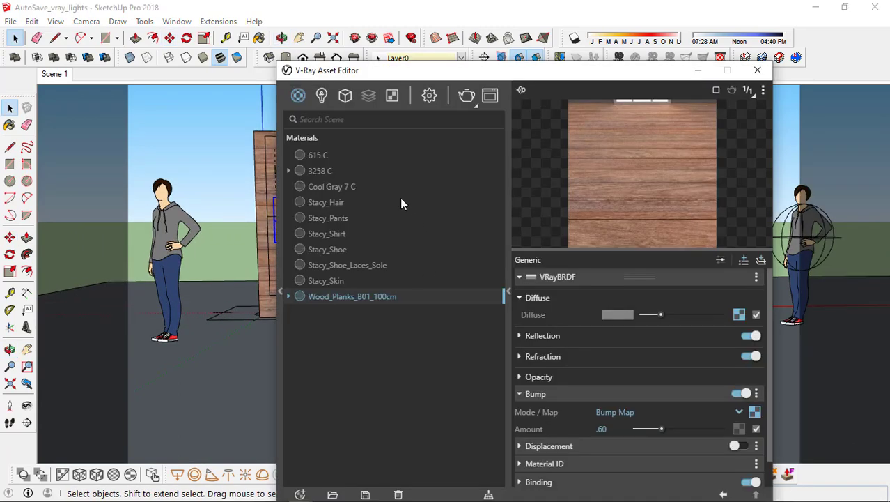
{"action": "left_click", "coordinate": [321, 99]}
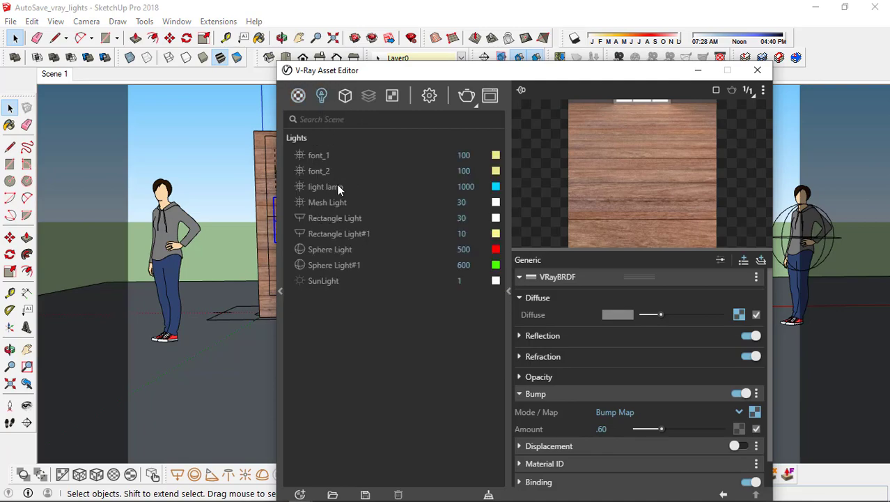
{"action": "left_click", "coordinate": [343, 204]}
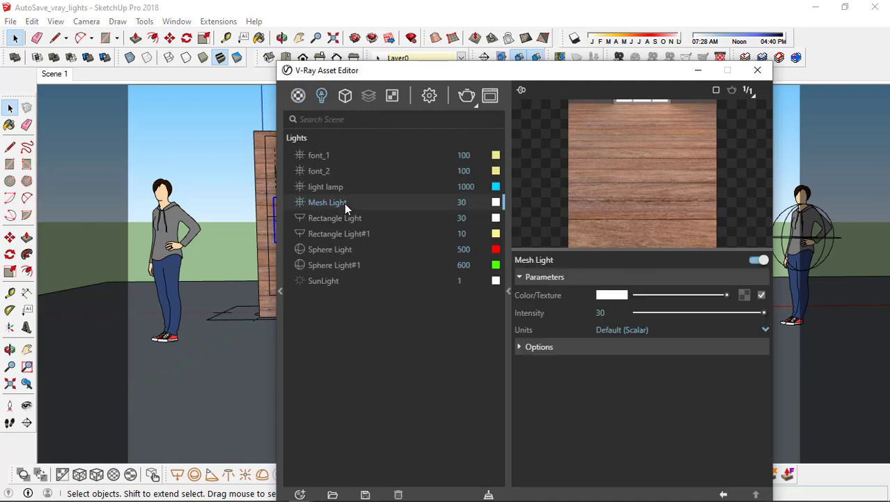
{"action": "left_click_drag", "start_coordinate": [418, 70], "coordinate": [603, 77]}
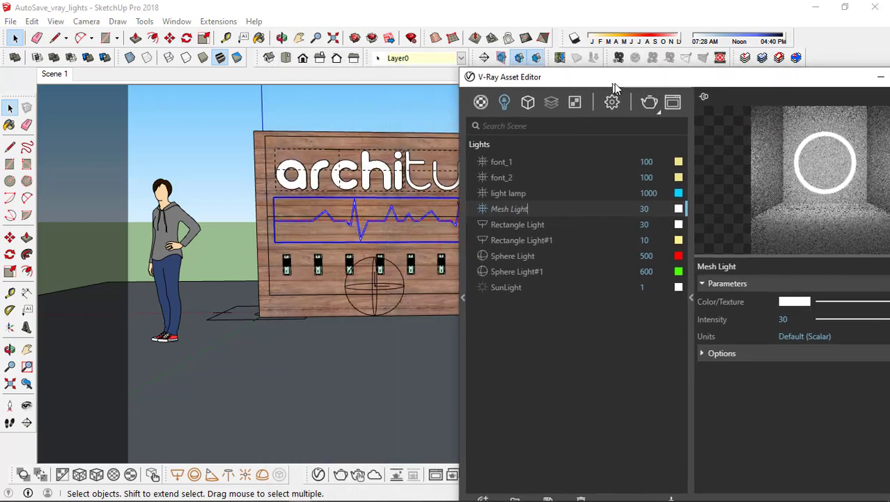
{"action": "double_click", "coordinate": [540, 210]}
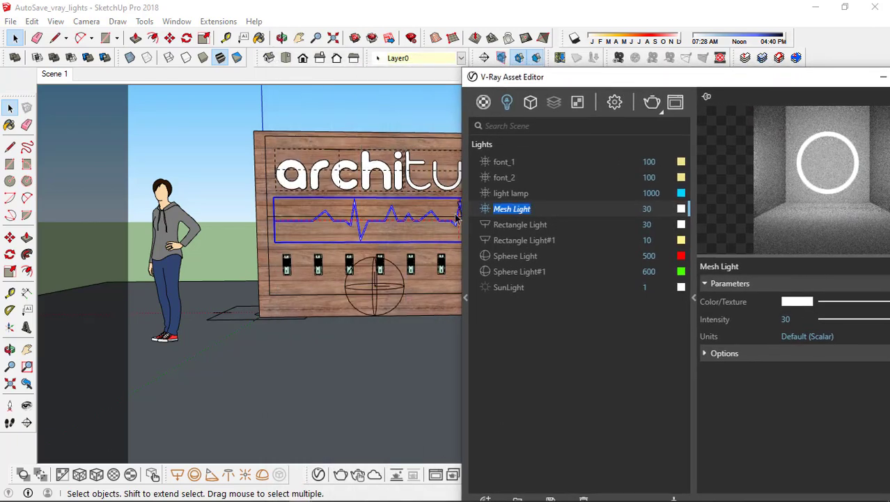
{"action": "type", "text": "spike"}
{"action": "key", "text": "Return"}
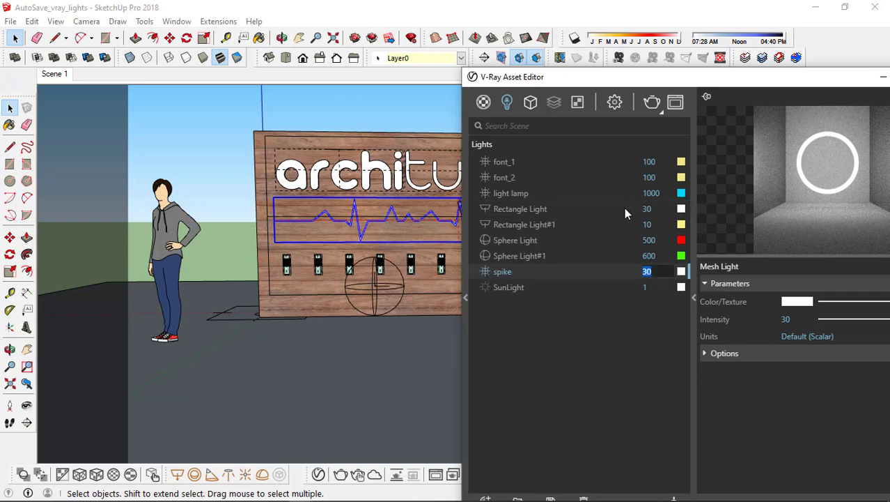
Set the spike light's intensity to 100 and copy the pale yellow colour of font_2 to it, closing the Asset Editor
{"action": "double_click", "coordinate": [648, 272]}
{"action": "type", "text": "100"}
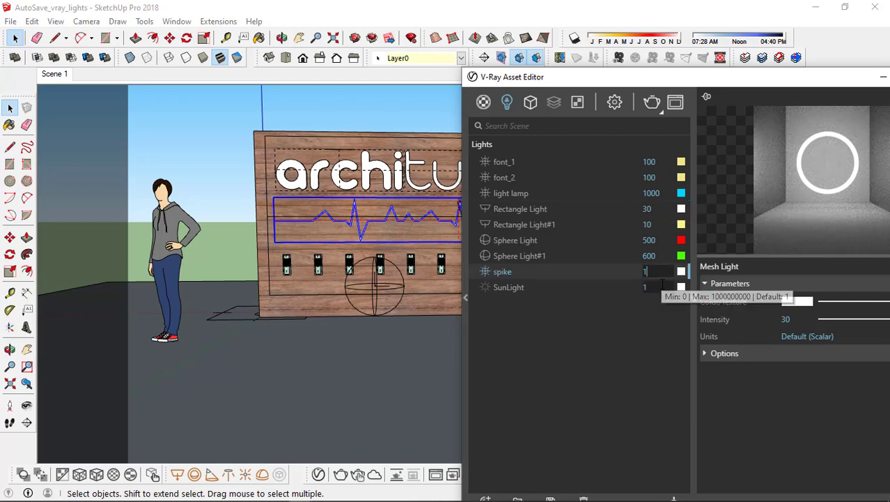
{"action": "key", "text": "Return"}
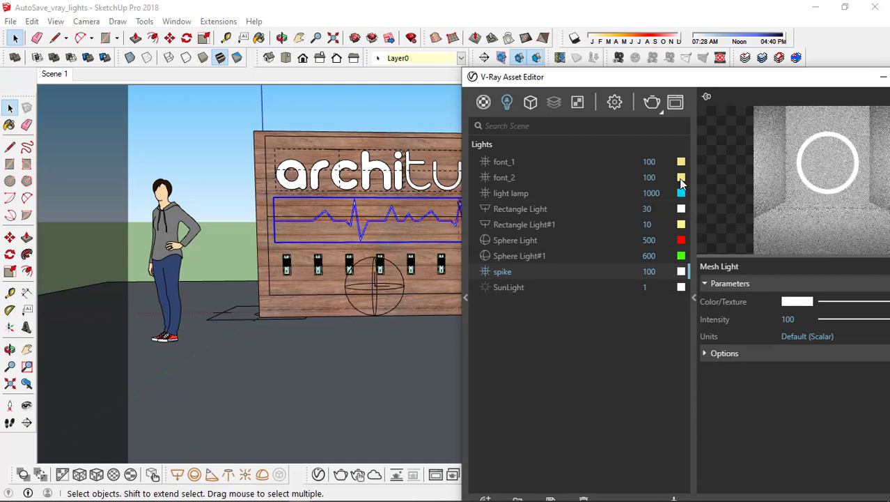
{"action": "right_click", "coordinate": [682, 180]}
{"action": "left_click", "coordinate": [694, 206]}
{"action": "right_click", "coordinate": [682, 274]}
{"action": "left_click", "coordinate": [691, 315]}
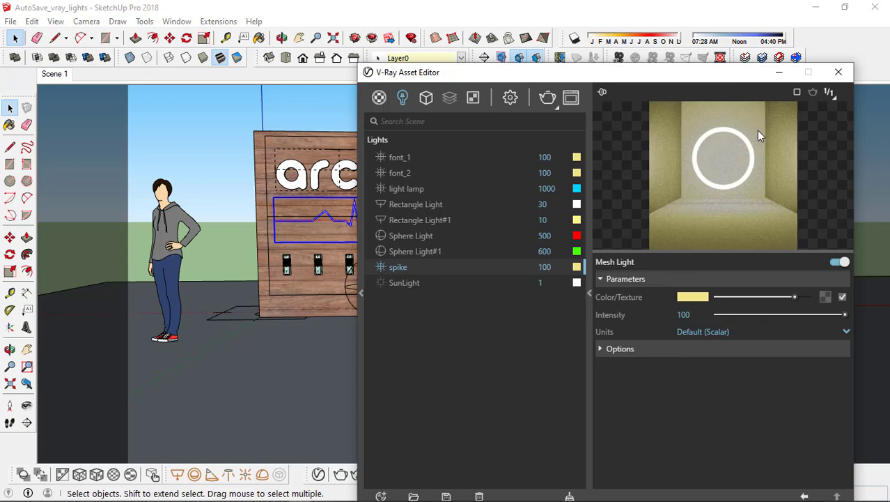
{"action": "left_click", "coordinate": [838, 71]}
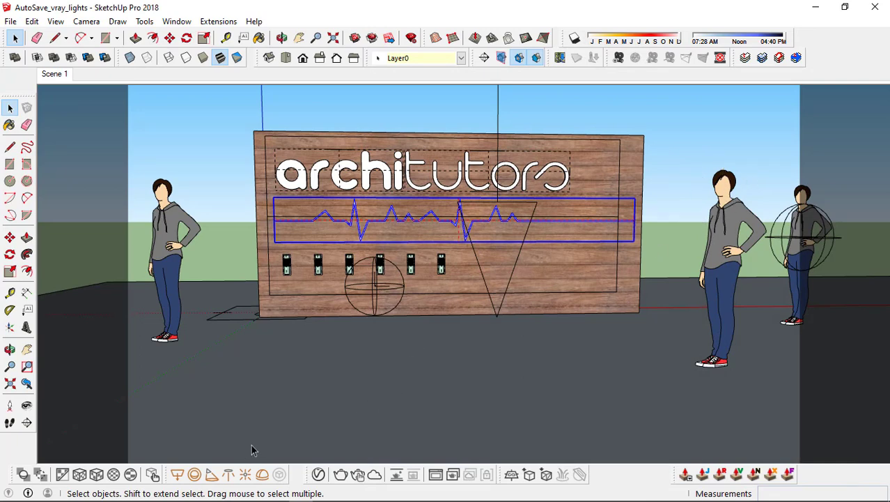
Draw a V-Ray rectangle light on the floor next to the standing figure nearest the camera
{"action": "left_click", "coordinate": [177, 474]}
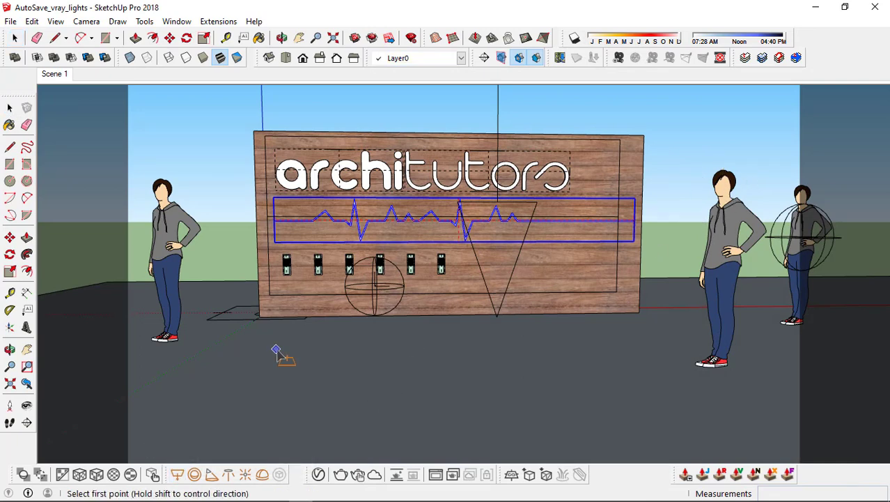
{"action": "middle_click_drag", "start_coordinate": [283, 356], "coordinate": [611, 411]}
{"action": "left_click", "coordinate": [586, 415]}
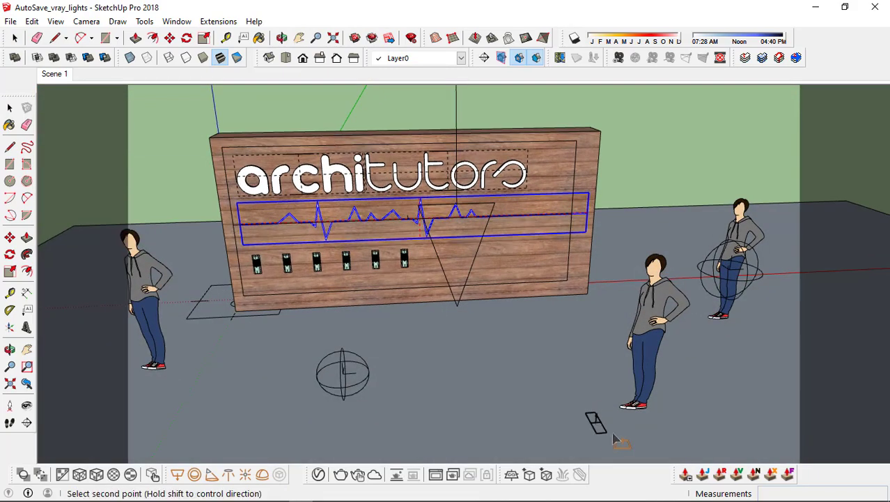
{"action": "left_click", "coordinate": [724, 436]}
{"action": "middle_click_drag", "start_coordinate": [721, 432], "coordinate": [667, 364]}
{"action": "key", "text": "space"}
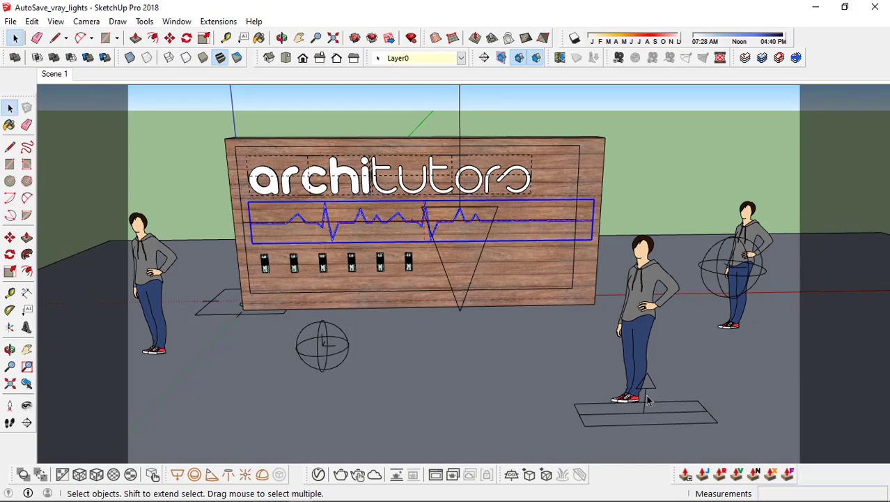
Move the new rectangle light up off the floor and shift it horizontally to line up with the nearest standing figure
{"action": "left_click", "coordinate": [665, 398]}
{"action": "key", "text": "m"}
{"action": "left_click", "coordinate": [569, 390]}
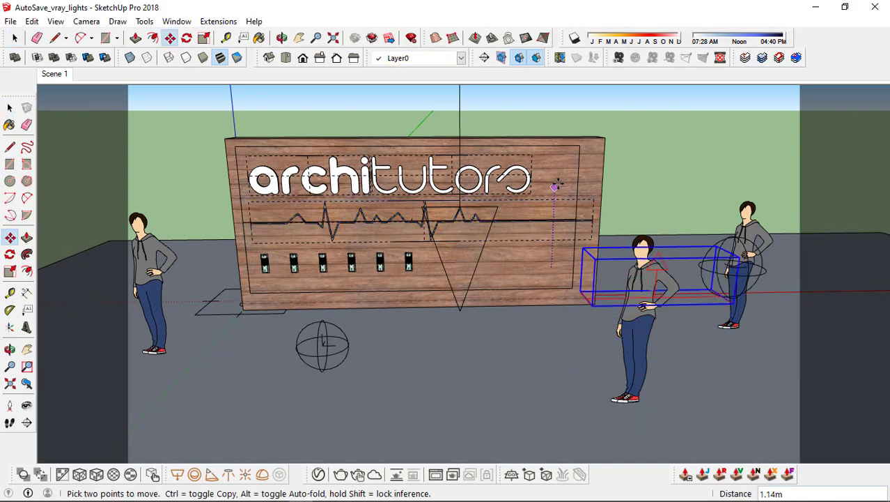
{"action": "middle_click_drag", "start_coordinate": [559, 166], "coordinate": [560, 360]}
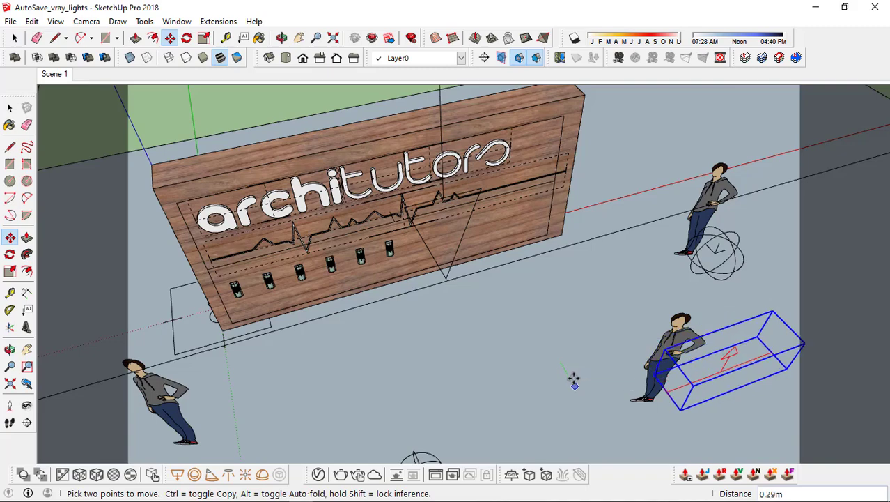
{"action": "left_click", "coordinate": [573, 378]}
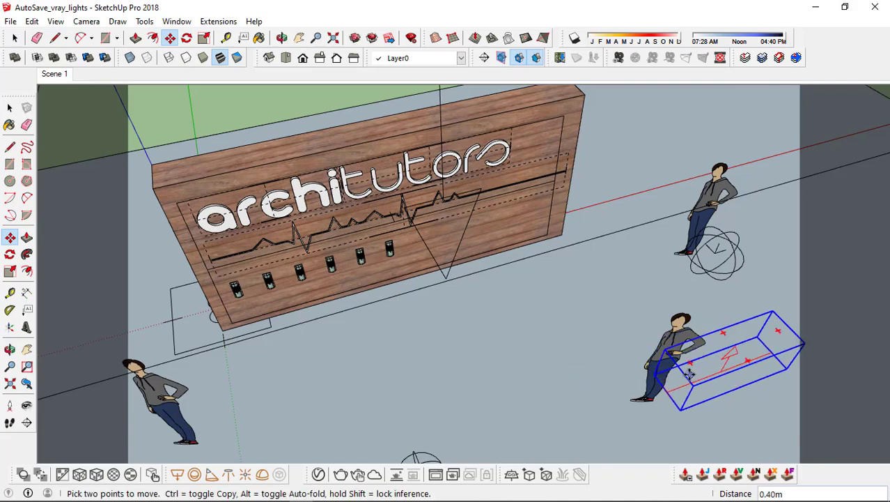
{"action": "middle_click_drag", "start_coordinate": [690, 374], "coordinate": [610, 322]}
{"action": "left_click", "coordinate": [692, 443]}
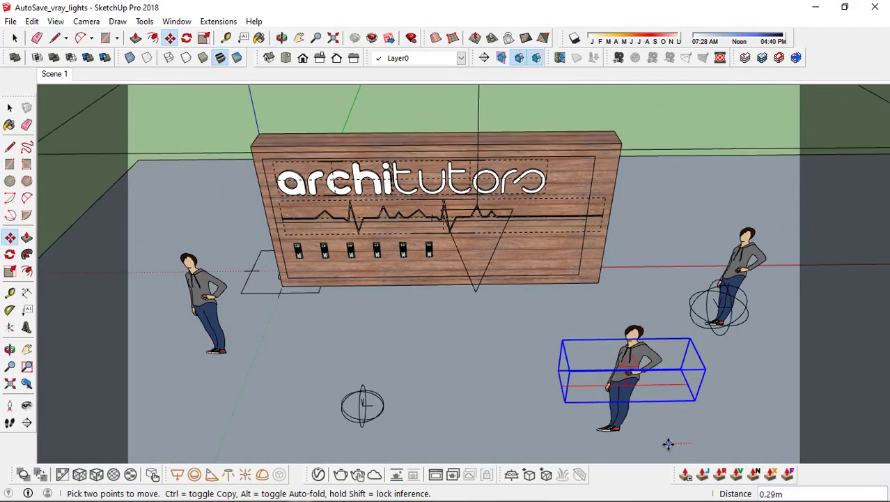
{"action": "middle_click_drag", "start_coordinate": [662, 441], "coordinate": [622, 310]}
Flip the rectangle light along the component's blue axis so that it points downward
{"action": "right_click", "coordinate": [622, 318]}
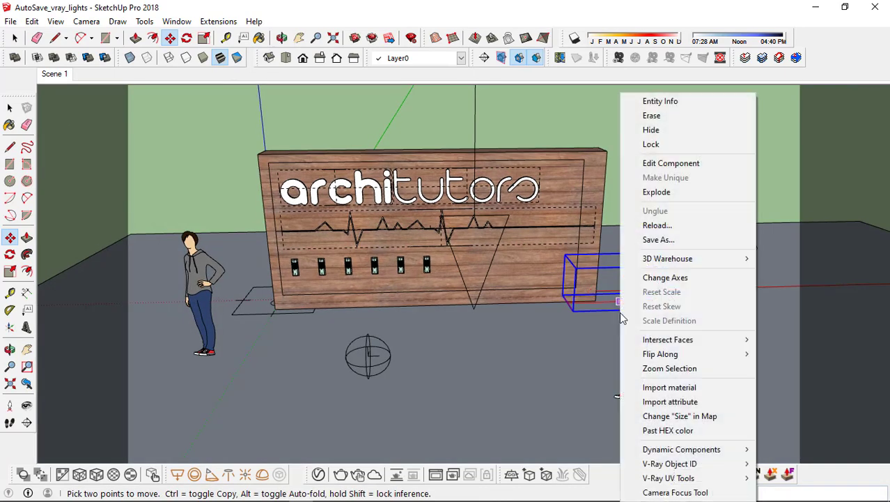
{"action": "mouse_move", "coordinate": [690, 354]}
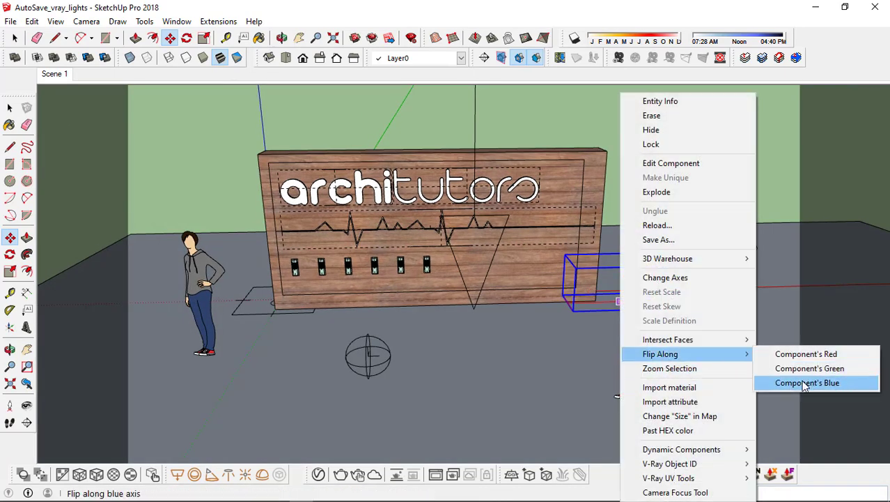
{"action": "left_click", "coordinate": [806, 383]}
Raise the rectangle light above the nearest figure's head and restore the Scene 1 view
{"action": "scroll", "coordinate": [635, 280], "scroll_direction": "up", "scroll_amount": 1}
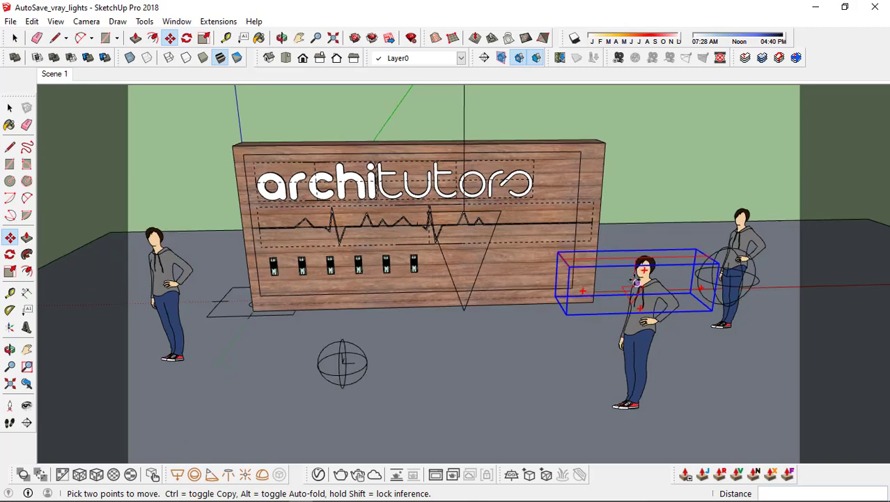
{"action": "middle_click_drag", "start_coordinate": [636, 280], "coordinate": [573, 239]}
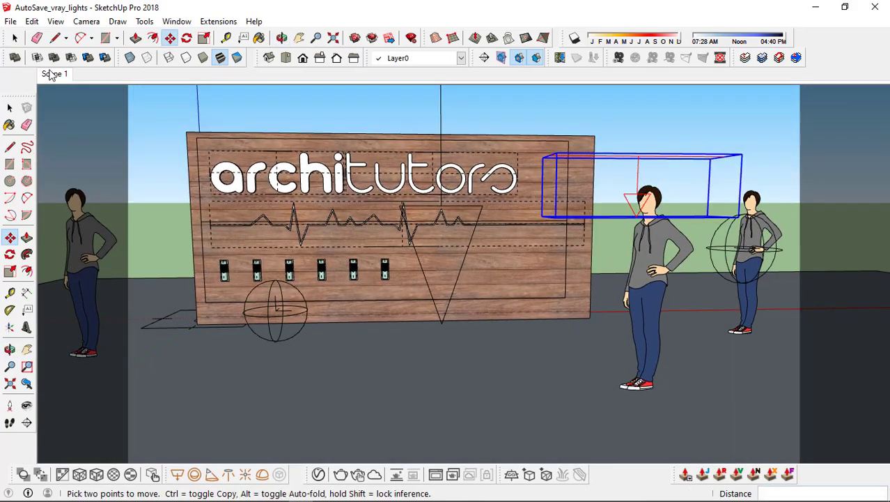
{"action": "left_click", "coordinate": [51, 74]}
{"action": "key", "text": "f"}
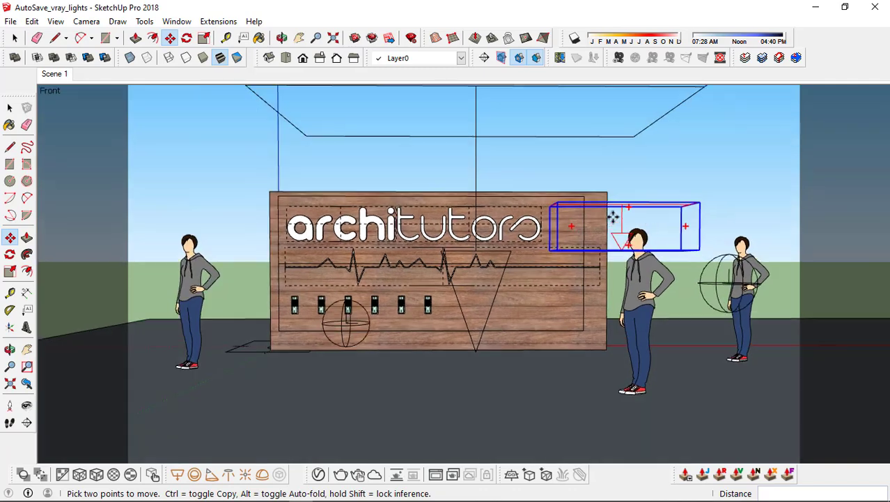
Shift the rectangle light horizontally about 0.21 m so that it sits over the nearest standing figure
{"action": "left_click", "coordinate": [650, 174]}
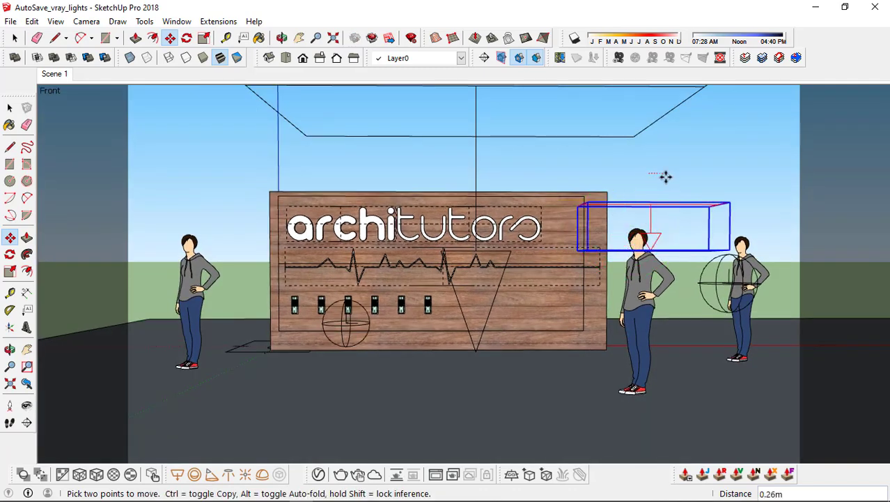
{"action": "left_click", "coordinate": [662, 176]}
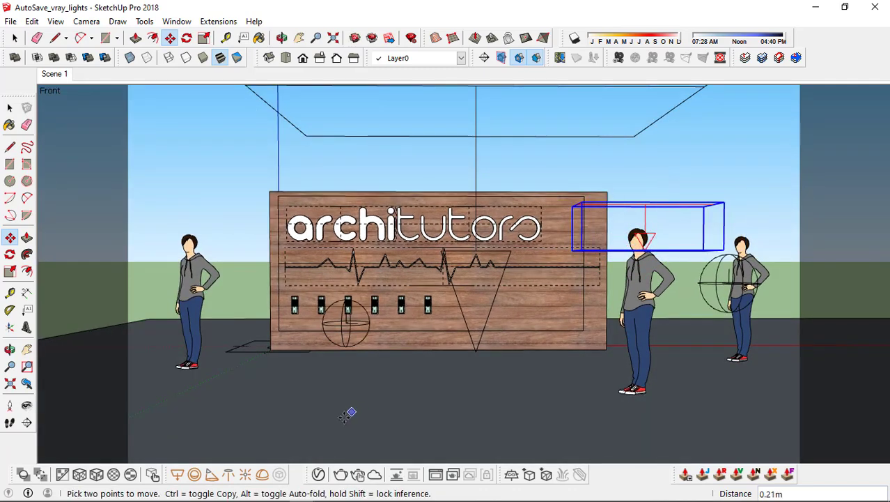
Change the colour of Rectangle Light#2 from the V-Ray lights list to yellow
{"action": "left_click", "coordinate": [319, 475]}
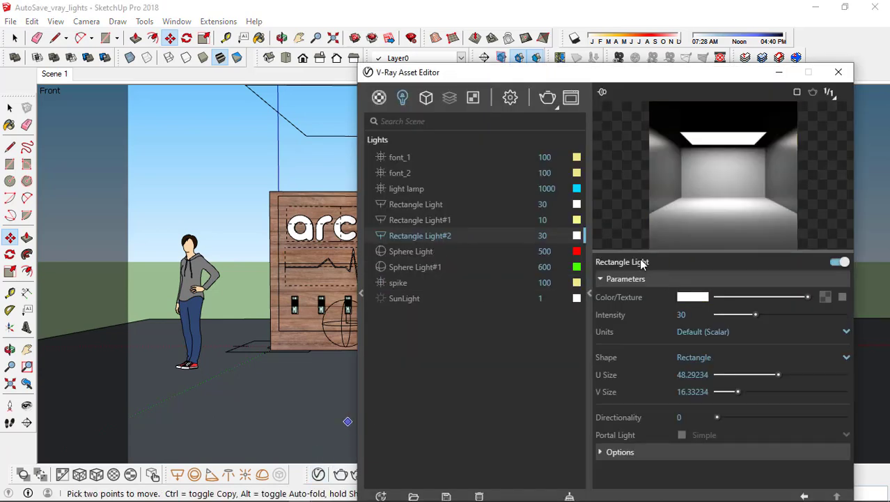
{"action": "left_click", "coordinate": [577, 235]}
{"action": "left_click", "coordinate": [418, 182]}
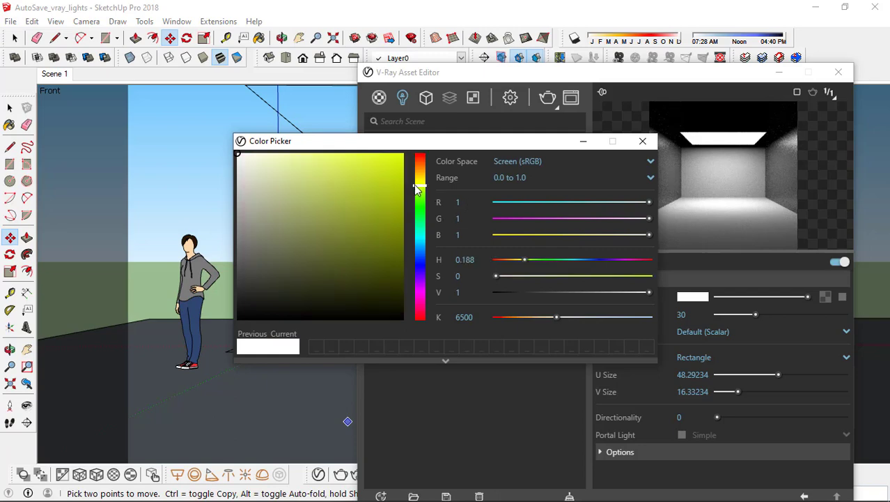
{"action": "left_click", "coordinate": [391, 165]}
{"action": "mouse_move", "coordinate": [391, 165]}
{"action": "left_mouse_down"}
{"action": "mouse_move", "coordinate": [365, 166]}
{"action": "mouse_move", "coordinate": [382, 165]}
{"action": "left_mouse_up"}
{"action": "left_click", "coordinate": [642, 141]}
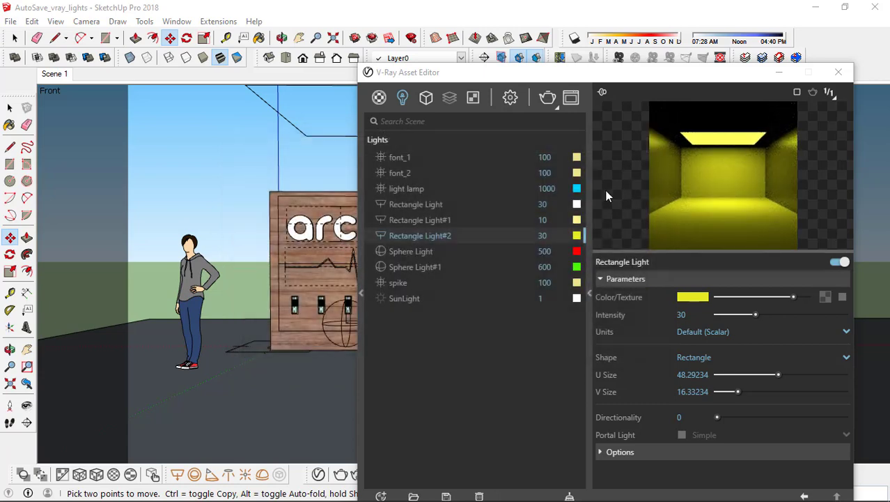
Set the intensity of Rectangle Light#2 to 600 and close the V-Ray Asset Editor
{"action": "double_click", "coordinate": [543, 236]}
{"action": "type", "text": "600"}
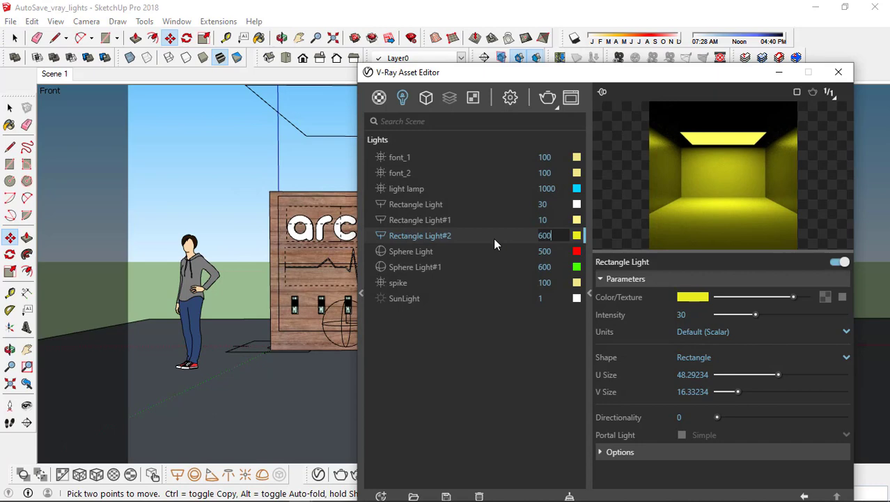
{"action": "key", "text": "Return"}
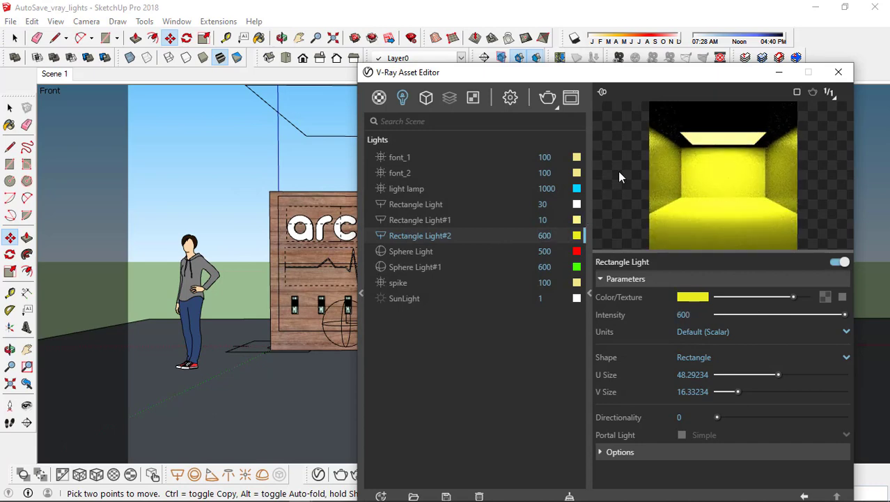
{"action": "left_click", "coordinate": [838, 72]}
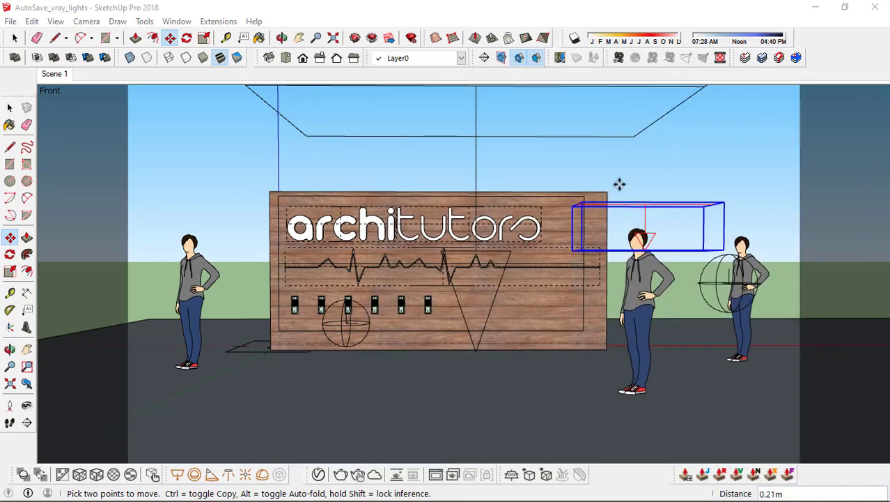
Copy the yellow rectangle light along the red axis to the standing figure at the other end of the wall
{"action": "middle_click_drag", "start_coordinate": [618, 189], "coordinate": [620, 246]}
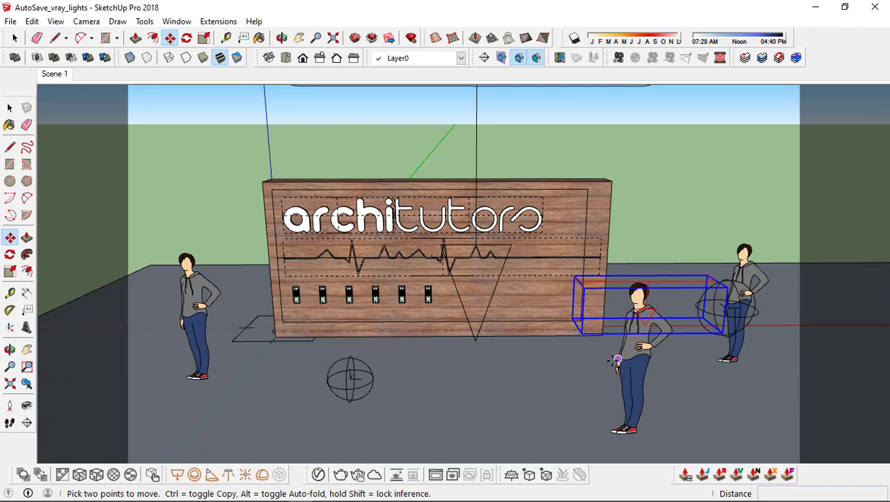
{"action": "key", "text": "ctrl"}
{"action": "left_click", "coordinate": [599, 370]}
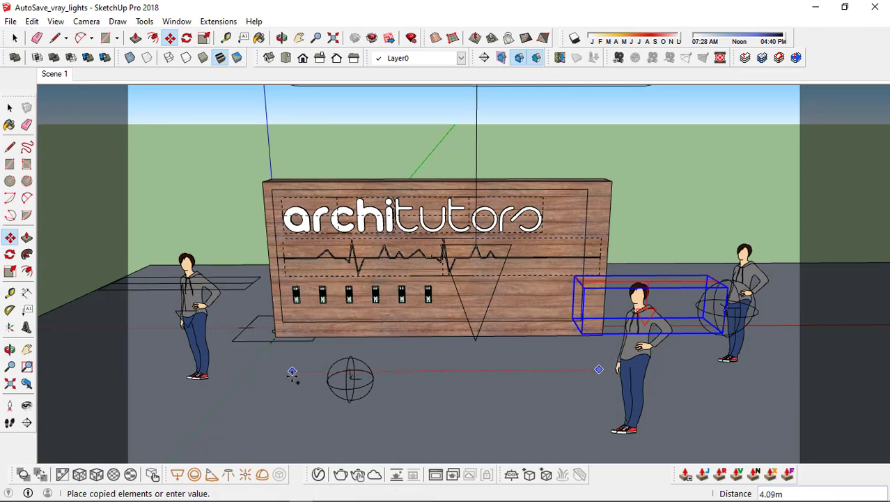
{"action": "left_click", "coordinate": [278, 371]}
Move the copied rectangle light closer to the wall and align it over the figure beside it
{"action": "scroll", "coordinate": [508, 290], "scroll_direction": "down", "scroll_amount": 2}
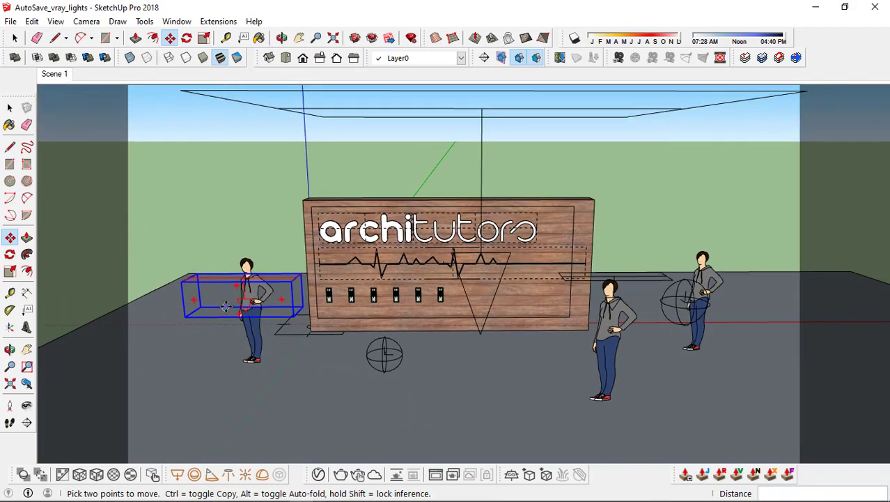
{"action": "key", "text": "f"}
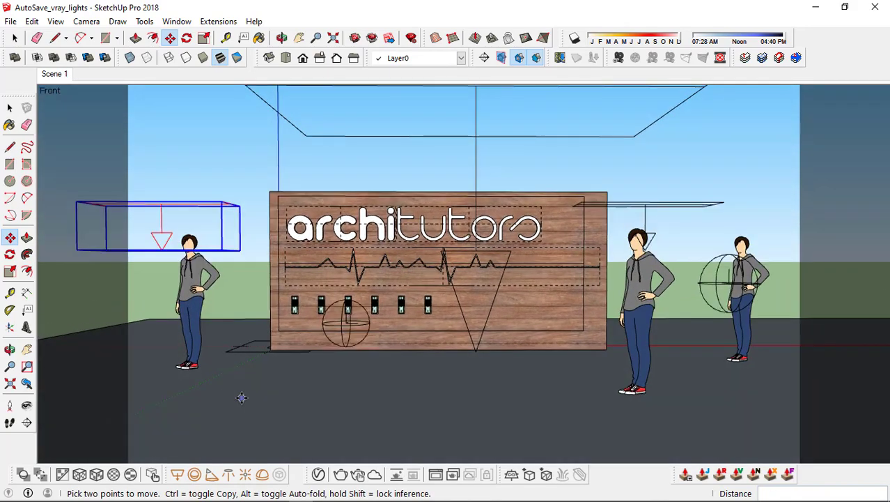
{"action": "left_click", "coordinate": [245, 397]}
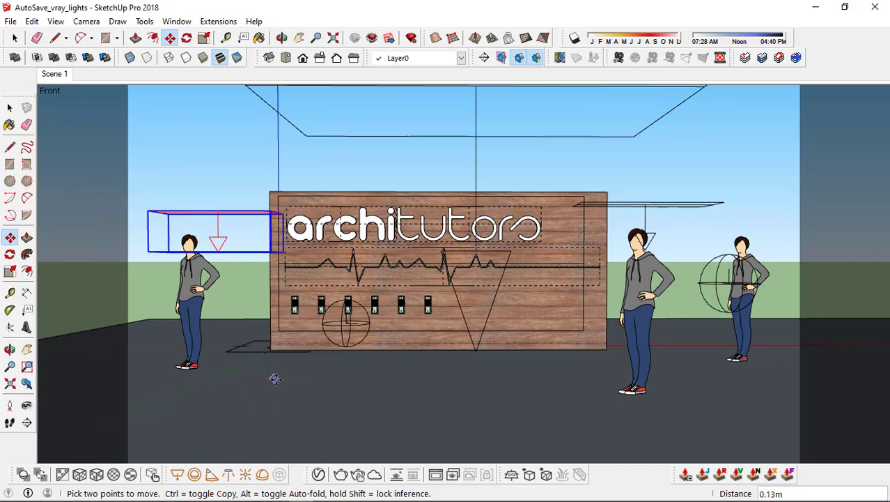
{"action": "left_click", "coordinate": [276, 379]}
{"action": "middle_click_drag", "start_coordinate": [367, 180], "coordinate": [468, 410]}
{"action": "left_click_drag", "start_coordinate": [469, 409], "coordinate": [437, 391]}
{"action": "left_click_drag", "start_coordinate": [482, 351], "coordinate": [461, 367]}
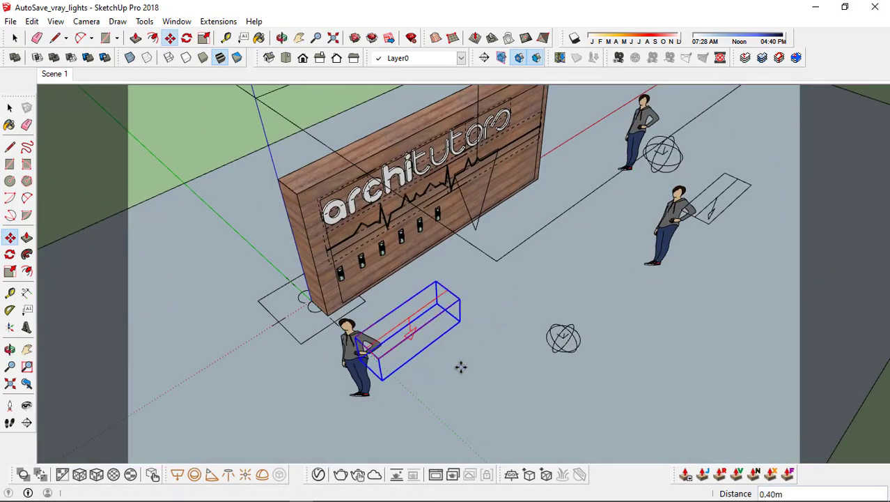
Move the copied light and its figure together slightly towards the wall, restore the Scene 1 view and clear the selection
{"action": "middle_click_drag", "start_coordinate": [460, 367], "coordinate": [317, 272]}
{"action": "key", "text": "space"}
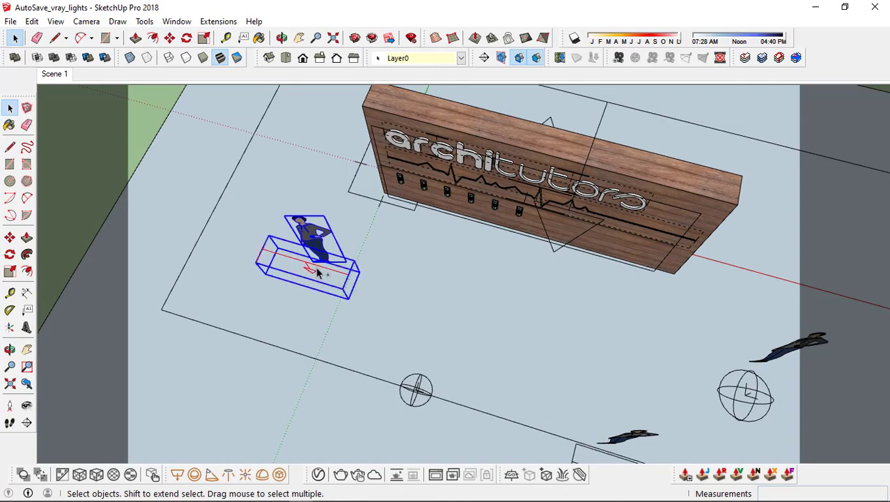
{"action": "key", "text": "m"}
{"action": "left_click_drag", "start_coordinate": [382, 293], "coordinate": [391, 265]}
{"action": "key", "text": "space"}
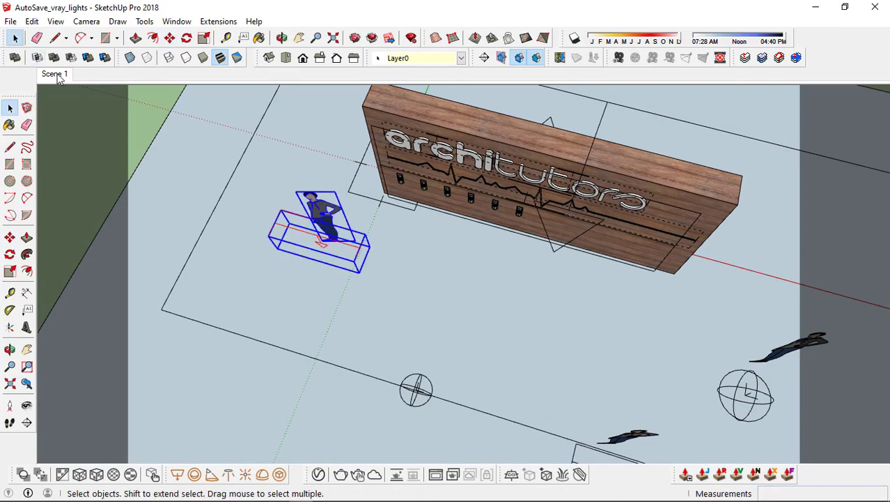
{"action": "left_click", "coordinate": [57, 75]}
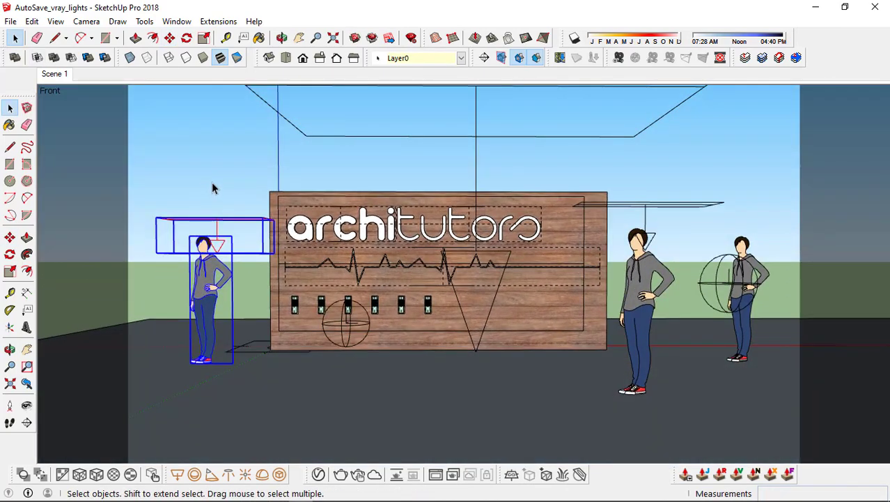
{"action": "left_click", "coordinate": [232, 183]}
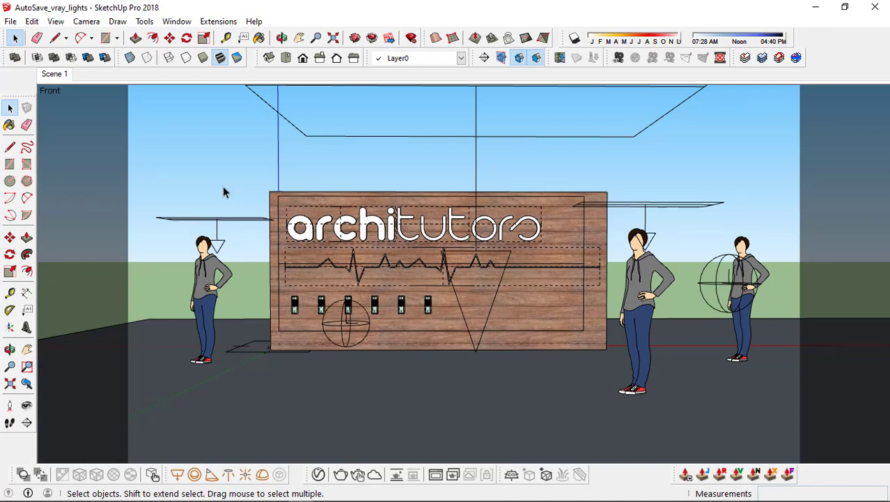
Render the scene to check the yellow lights, stop the render and close the frame buffer
{"action": "left_click", "coordinate": [340, 475]}
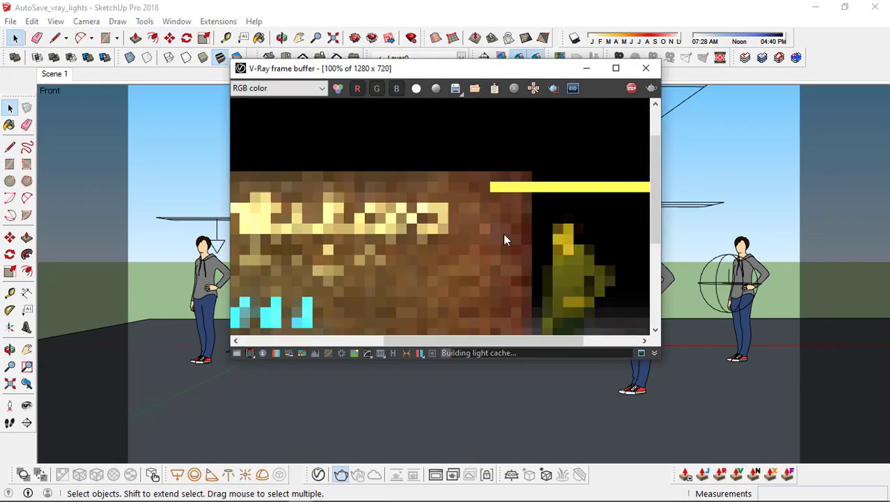
{"action": "scroll", "coordinate": [505, 239], "scroll_direction": "down", "scroll_amount": 1}
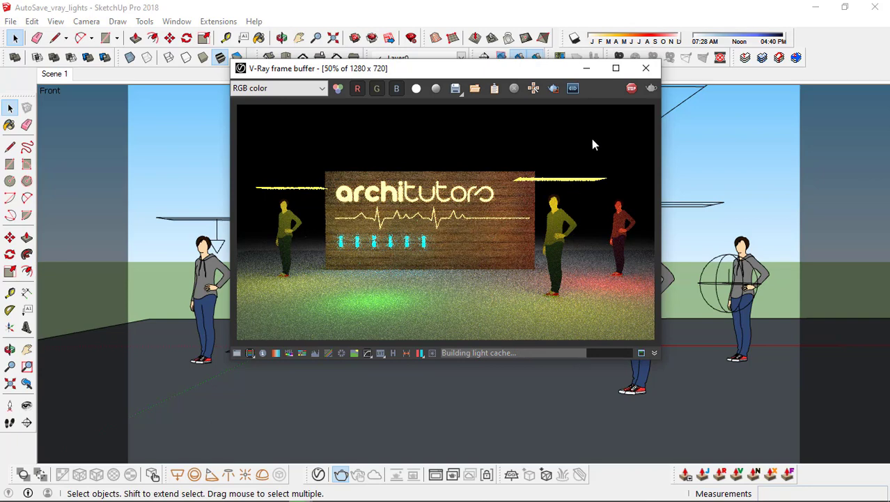
{"action": "left_click", "coordinate": [631, 89]}
{"action": "left_click", "coordinate": [646, 67]}
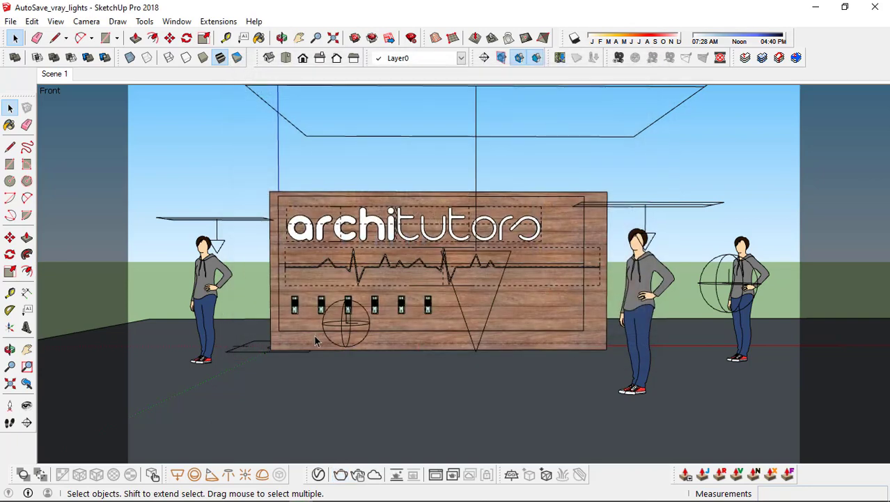
Enable the Invisible option for Rectangle Light#2 in the V-Ray Asset Editor
{"action": "left_click", "coordinate": [319, 475]}
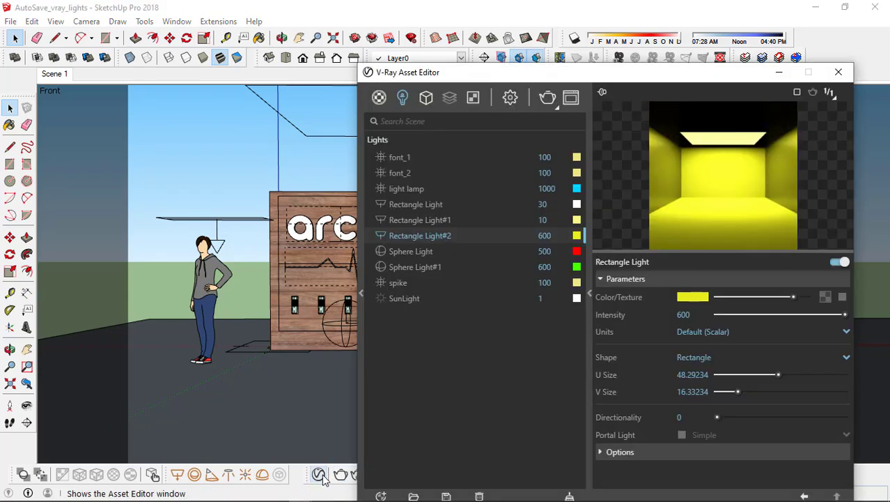
{"action": "left_click", "coordinate": [619, 452]}
{"action": "scroll", "coordinate": [654, 408], "scroll_direction": "down", "scroll_amount": 2}
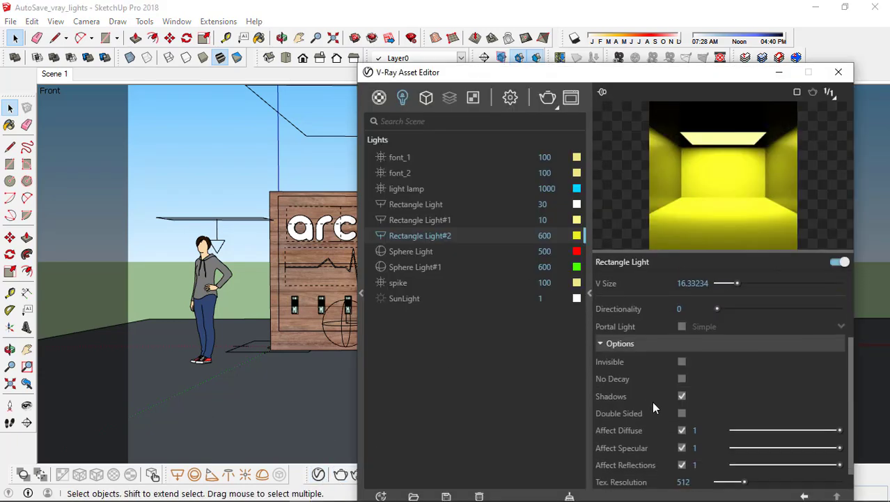
{"action": "left_click", "coordinate": [683, 362]}
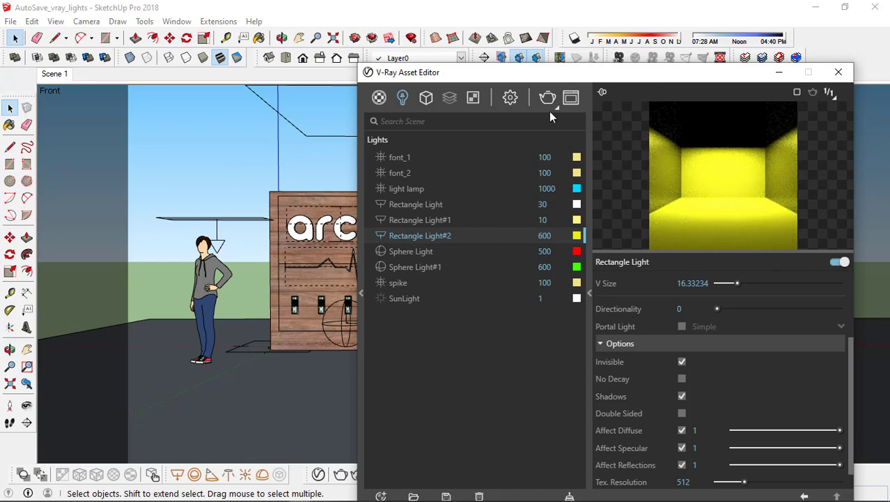
Turn on the V-Ray denoiser in the render settings and check the image width and height under Render Output
{"action": "left_click", "coordinate": [511, 99]}
{"action": "left_click_drag", "start_coordinate": [517, 77], "coordinate": [420, 75]}
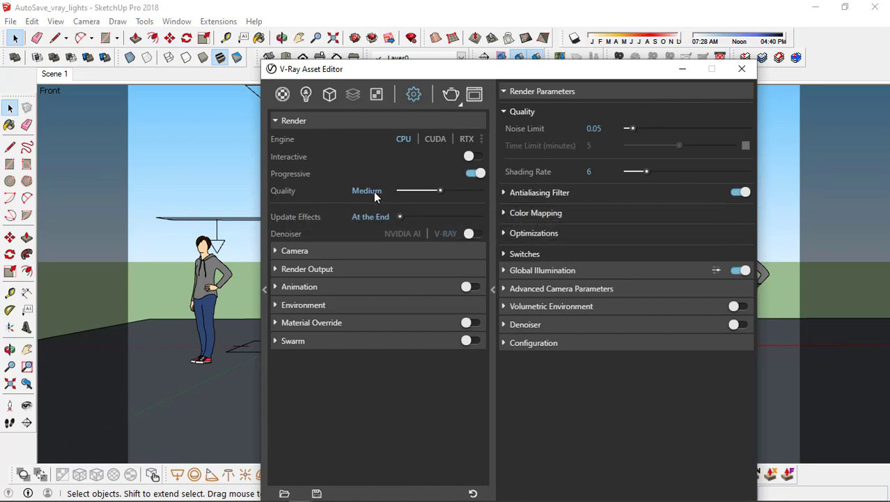
{"action": "left_click", "coordinate": [282, 270]}
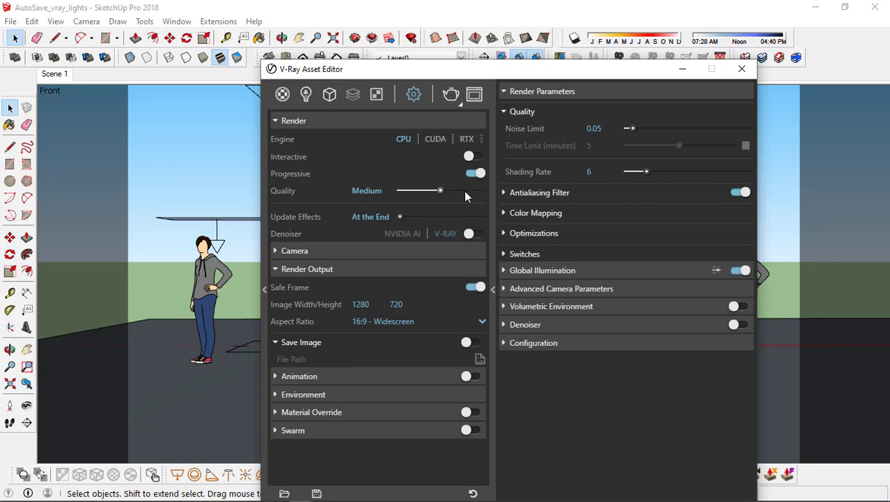
{"action": "left_click", "coordinate": [474, 234]}
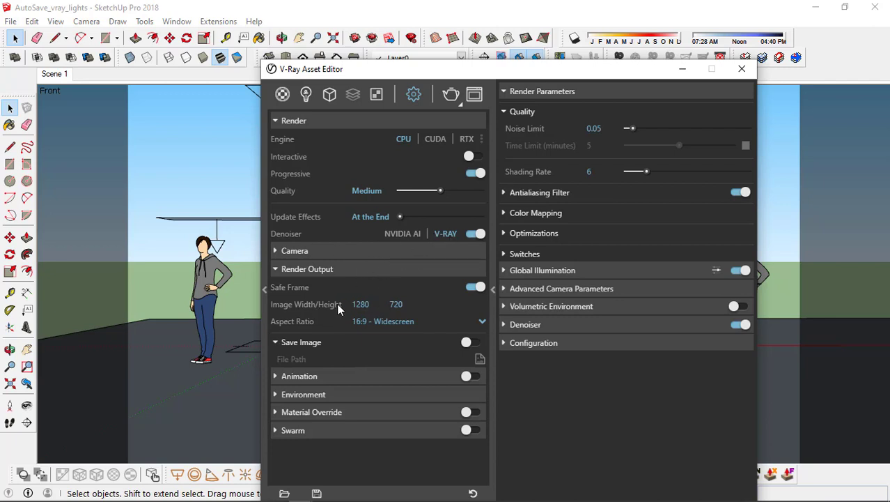
{"action": "left_click", "coordinate": [360, 304]}
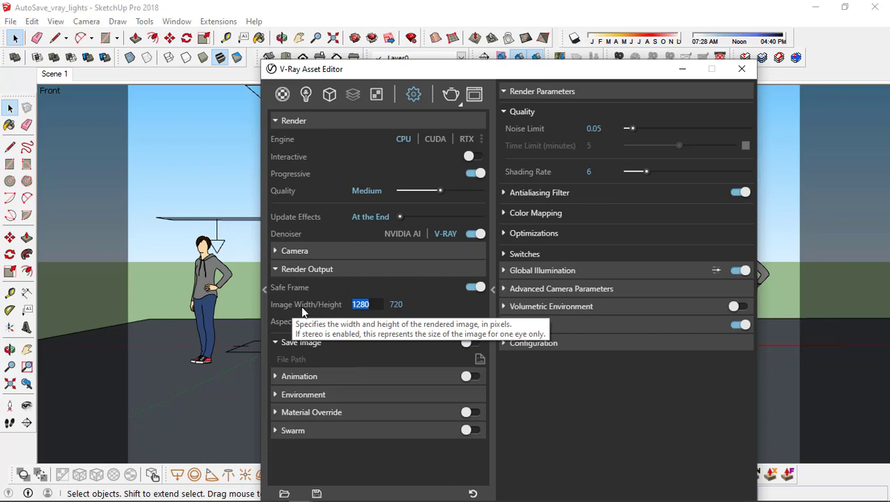
{"action": "key", "text": "Tab"}
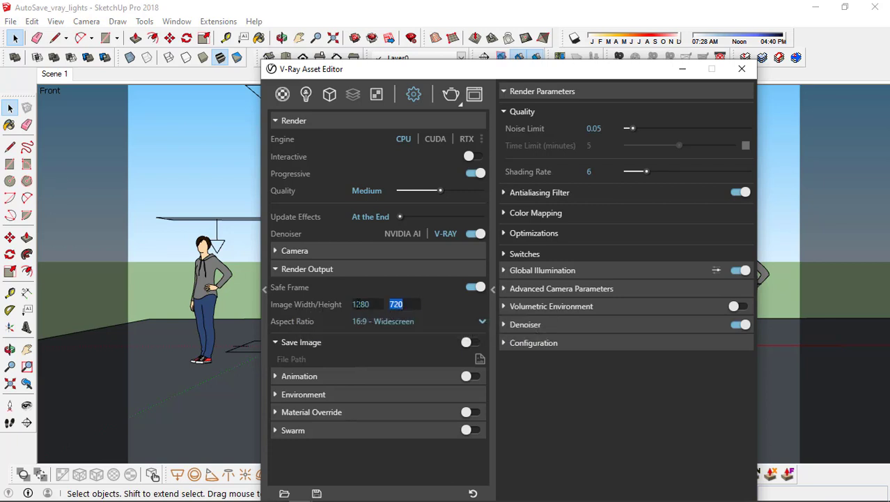
{"action": "left_click_drag", "start_coordinate": [371, 303], "coordinate": [339, 306]}
Set the render quality's Noise Limit to 0.02
{"action": "left_click", "coordinate": [606, 130]}
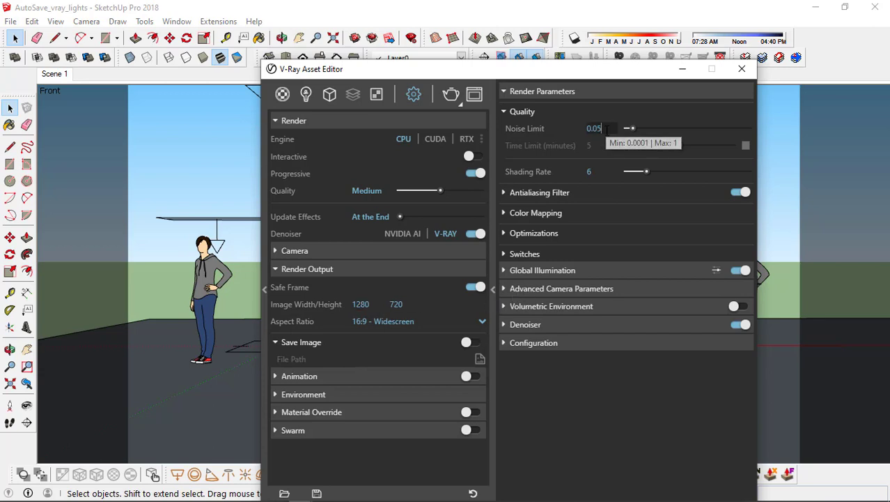
{"action": "key", "text": "BackSpace"}
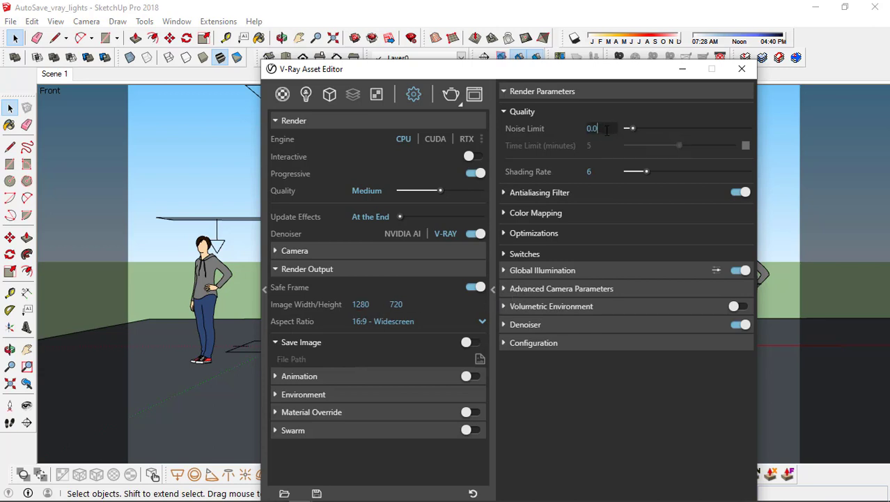
{"action": "type", "text": "2"}
Set the global illumination Light Cache to 1200 subdivs and a sample size of 0.02
{"action": "left_click", "coordinate": [542, 270]}
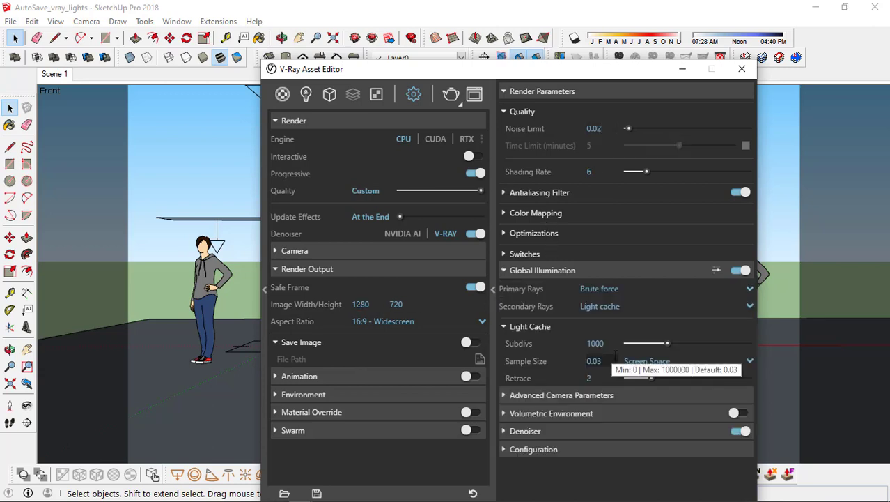
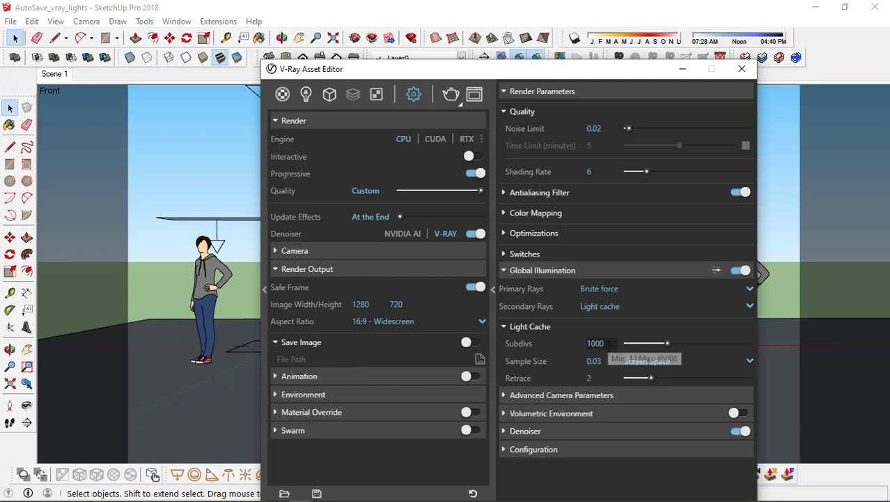
{"action": "left_click_drag", "start_coordinate": [607, 343], "coordinate": [569, 345]}
{"action": "type", "text": "1200"}
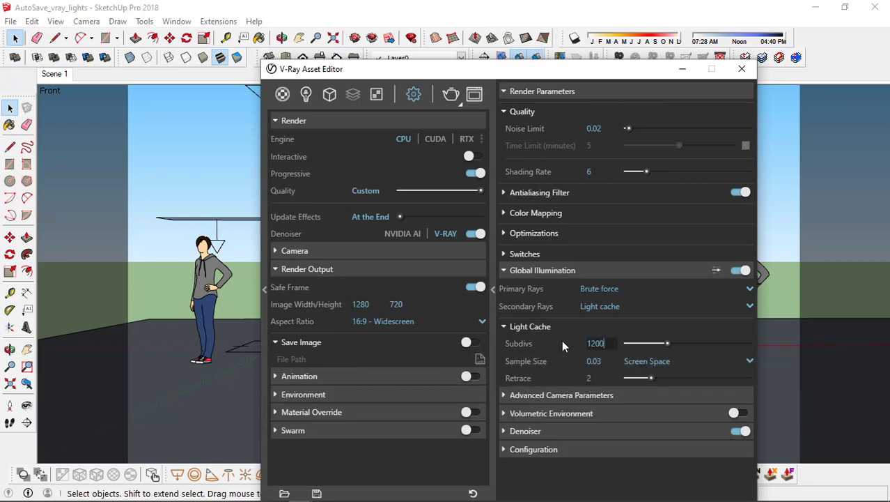
{"action": "left_click", "coordinate": [605, 361]}
{"action": "key", "text": "BackSpace"}
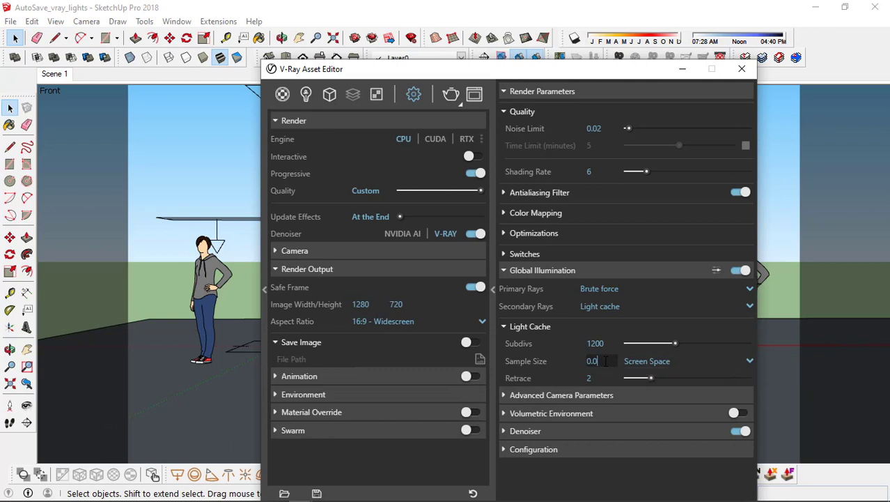
{"action": "type", "text": "1"}
{"action": "key", "text": "BackSpace"}
{"action": "type", "text": "2"}
Review the advanced camera, denoiser and configuration settings, and start the final render
{"action": "left_click", "coordinate": [527, 457]}
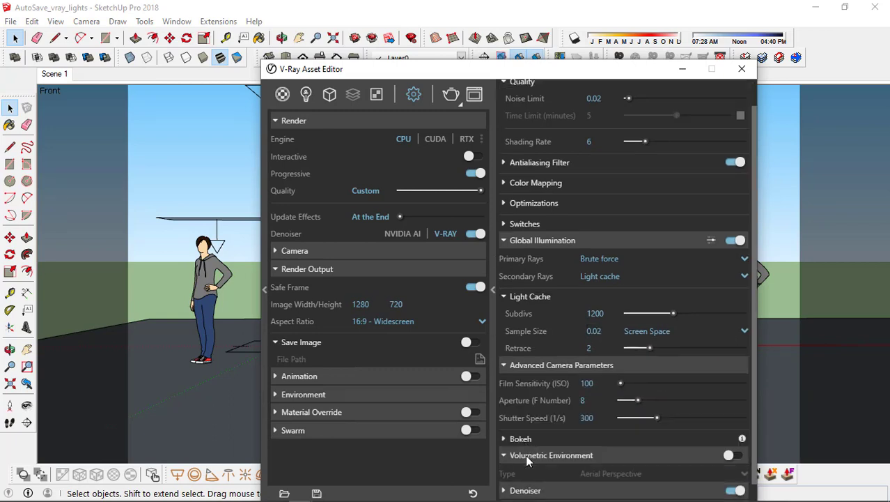
{"action": "left_click", "coordinate": [536, 471]}
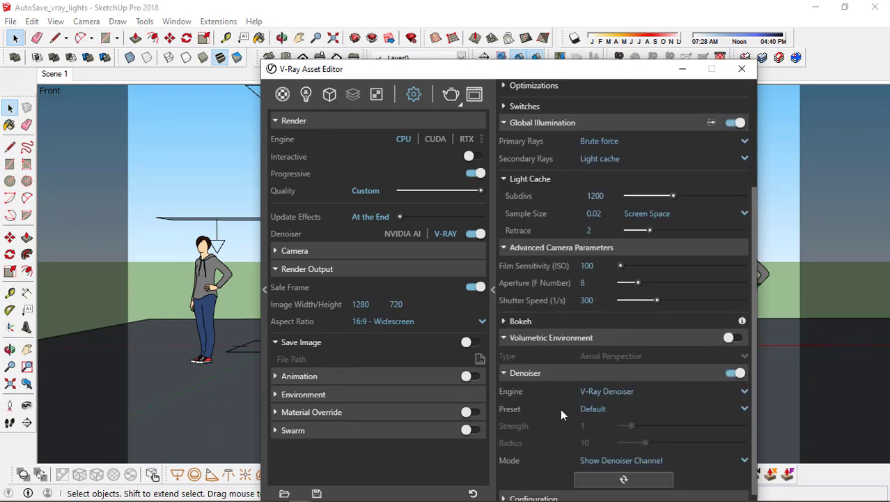
{"action": "left_click", "coordinate": [529, 491]}
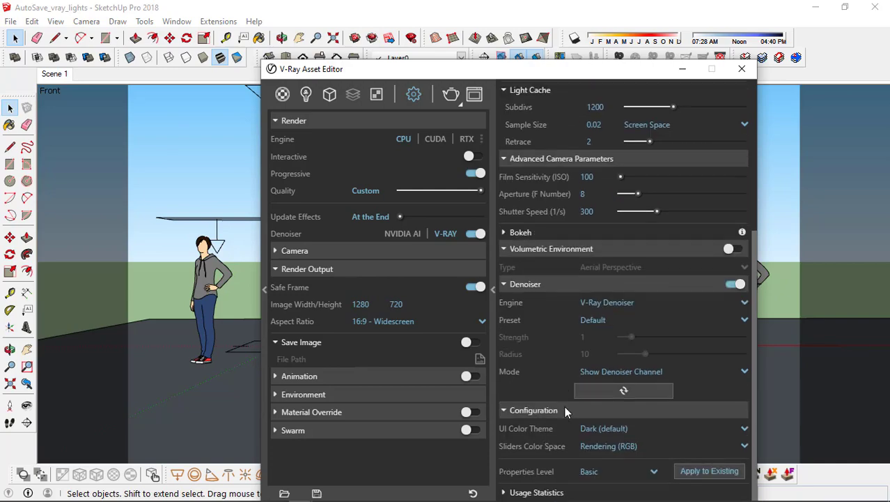
{"action": "scroll", "coordinate": [566, 412], "scroll_direction": "up", "scroll_amount": 5}
{"action": "left_click", "coordinate": [451, 94]}
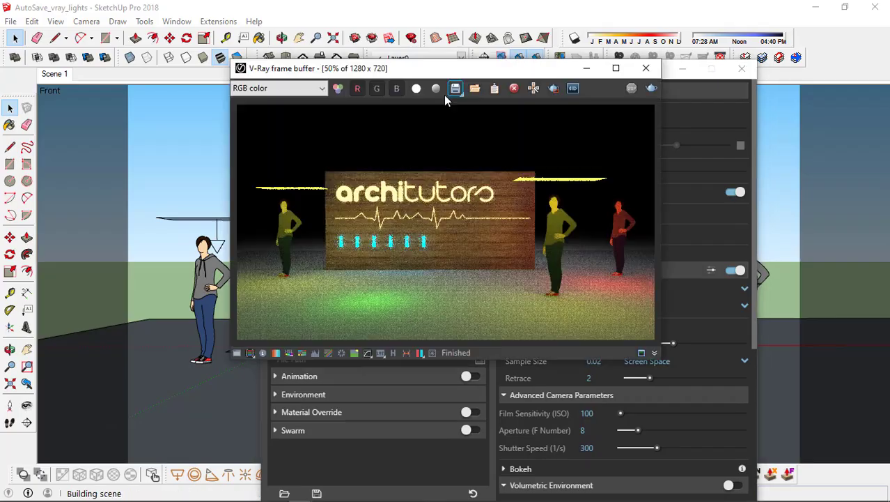